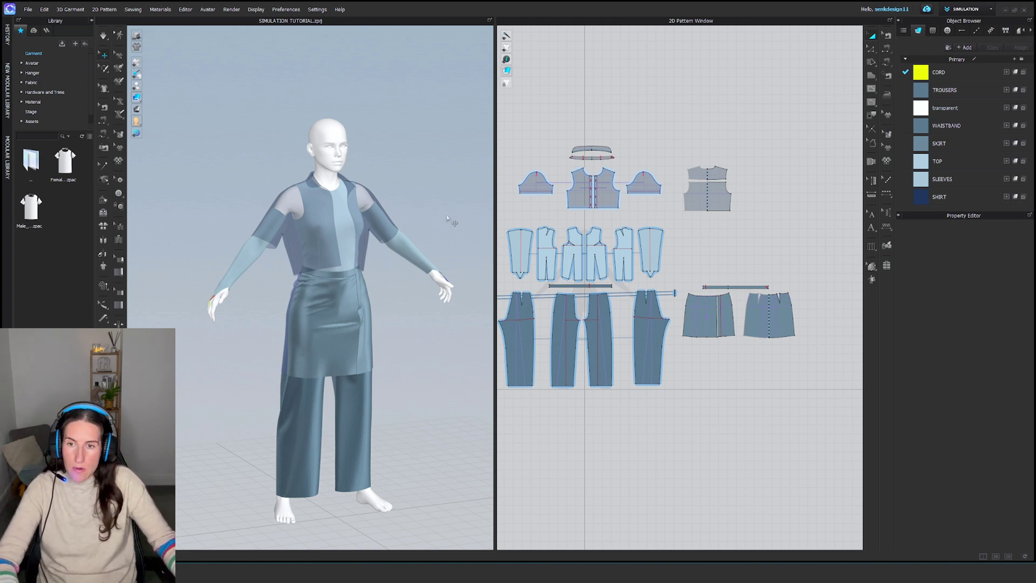
key(2)
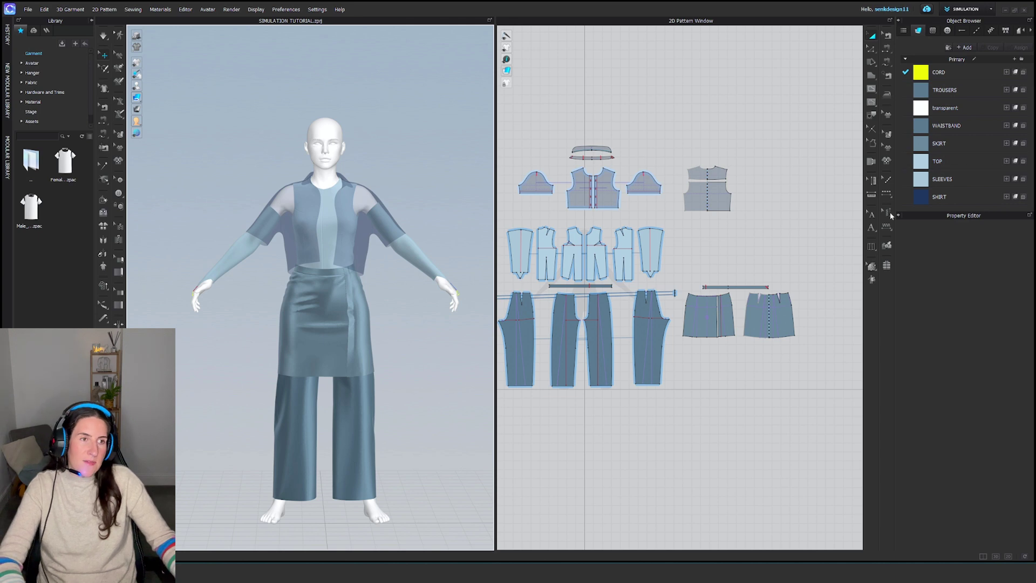
click(956, 151)
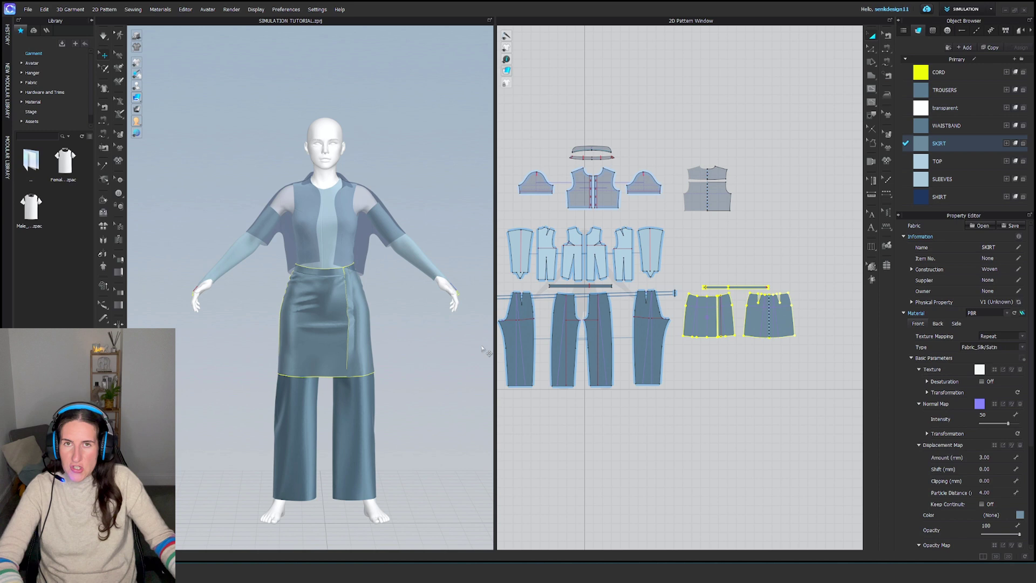
click(408, 162)
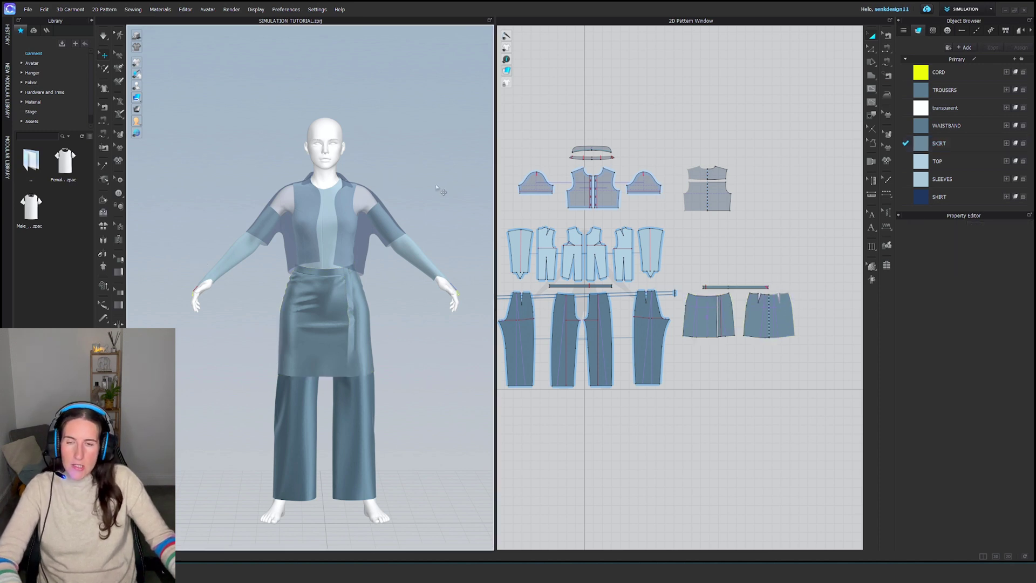
Fill the 3D window background with a solid pale pink colour, RGB 205, 183, 179.
right_click(403, 166)
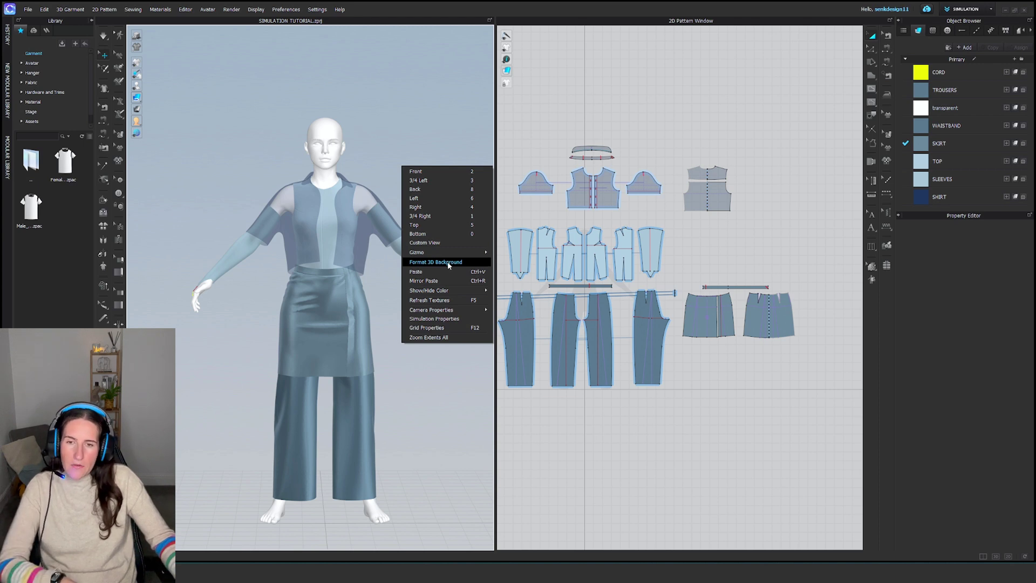
click(447, 261)
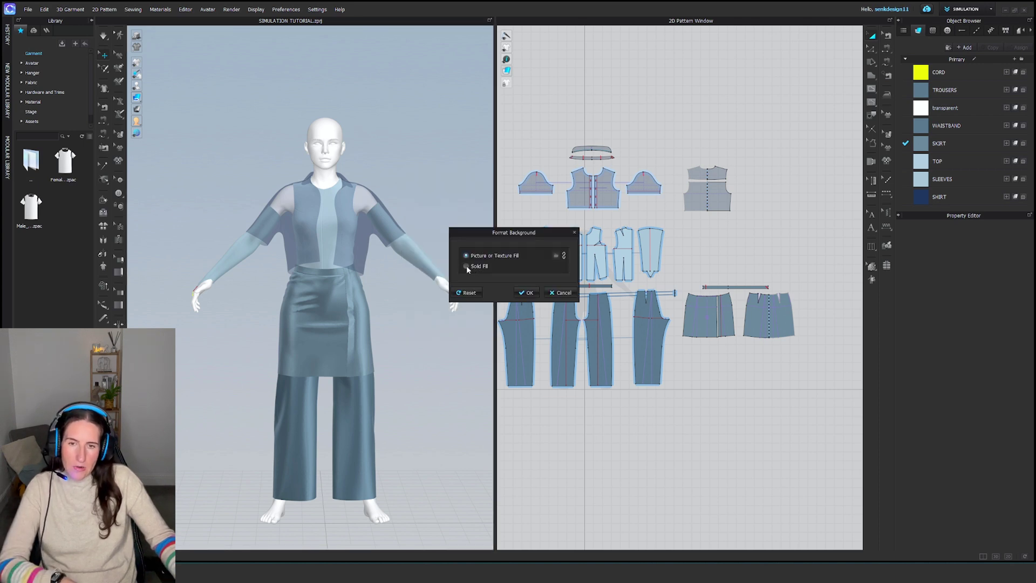
click(466, 266)
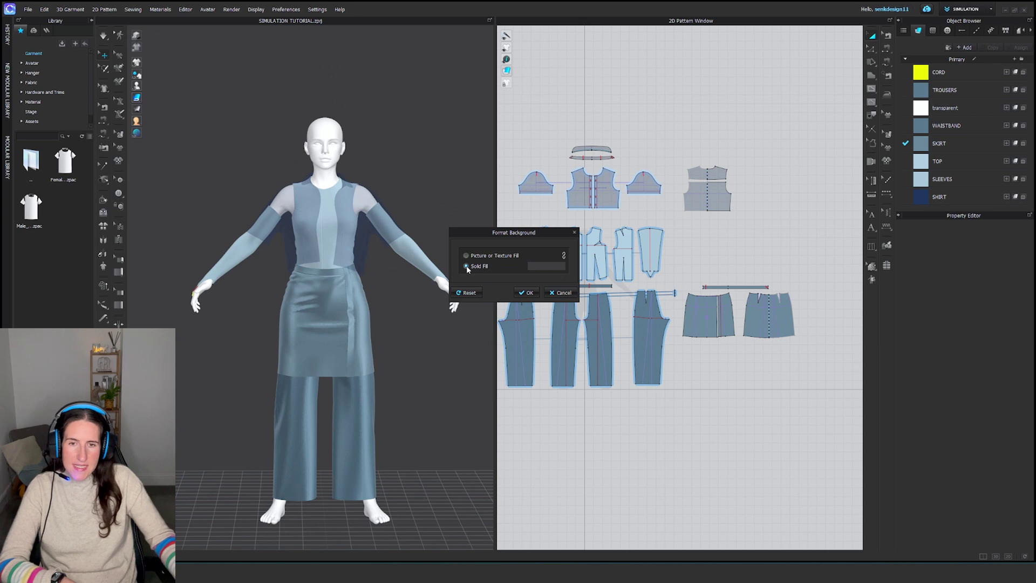
click(546, 266)
click(586, 259)
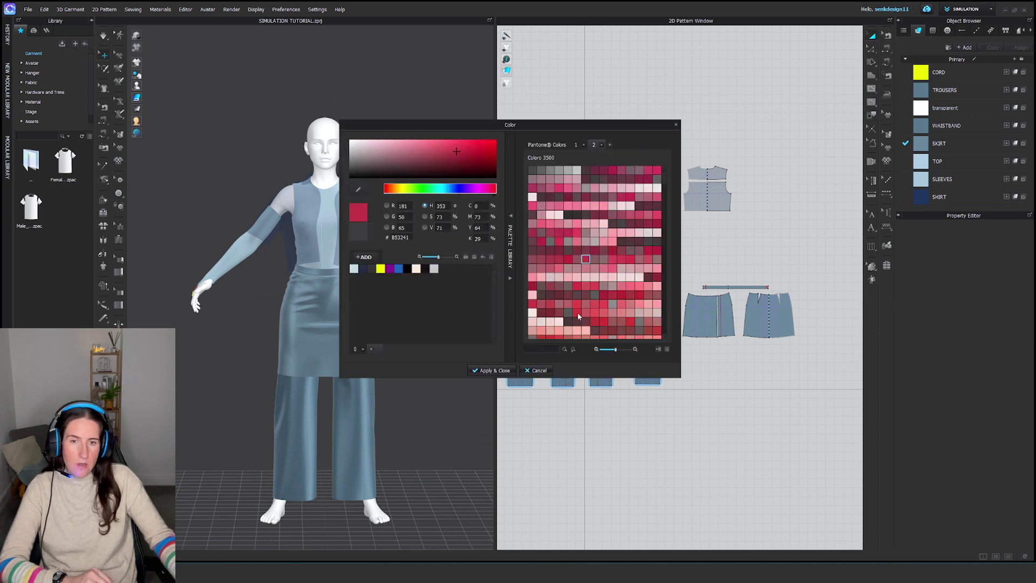
click(657, 313)
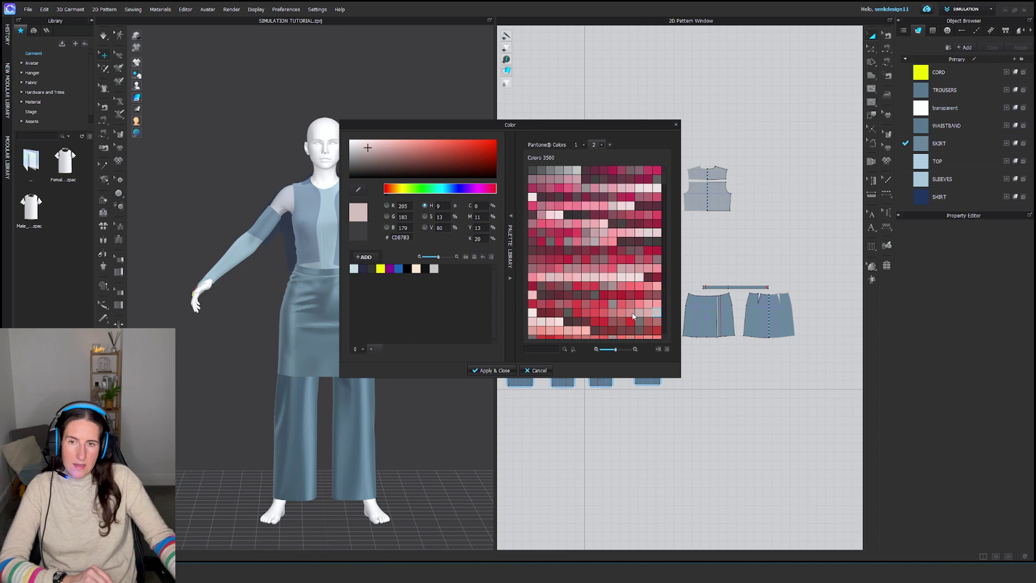
click(489, 370)
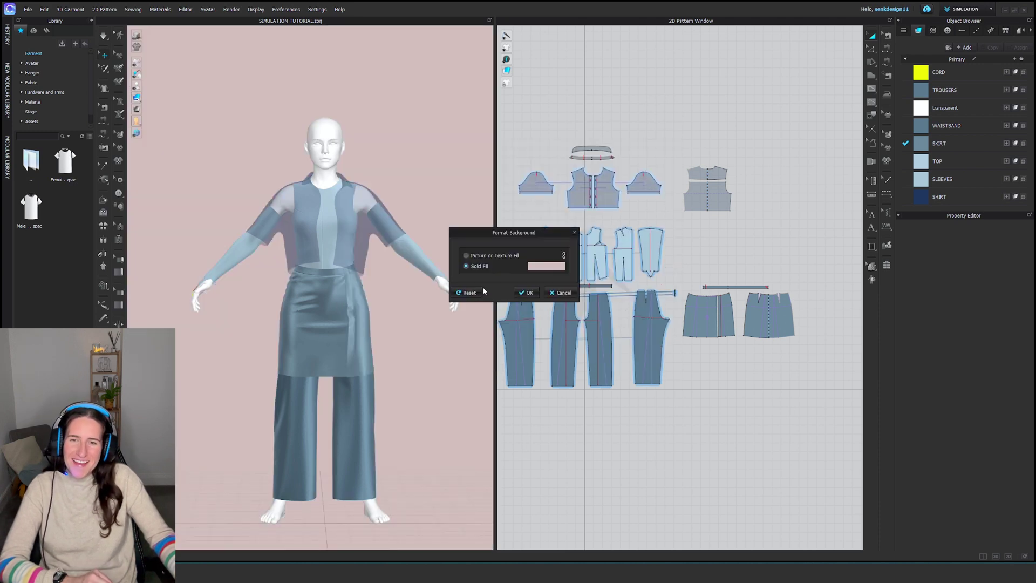
Switch the 3D window background to a picture fill using the bg_all image and apply it.
click(466, 256)
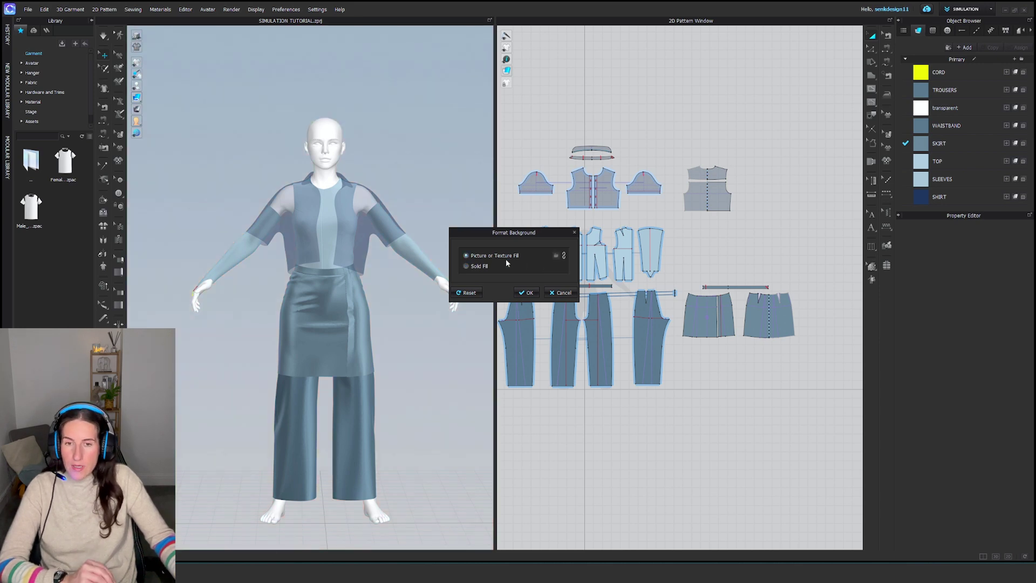
click(557, 256)
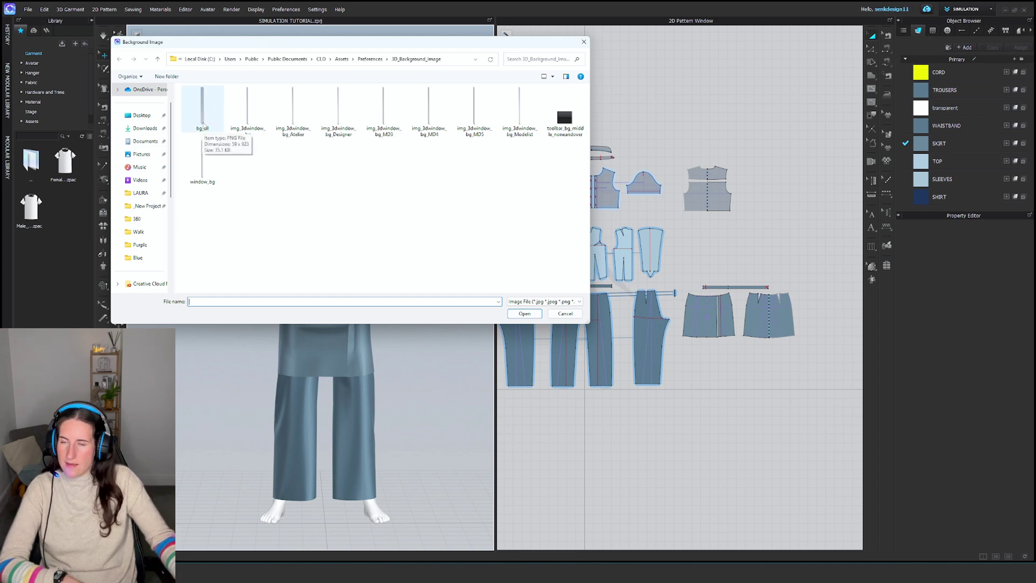
click(203, 123)
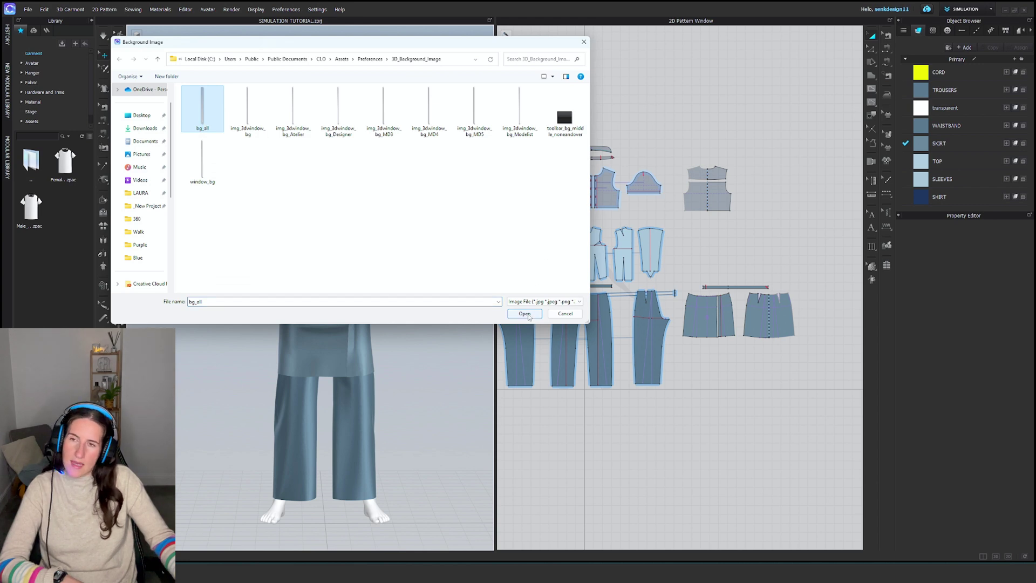
click(525, 314)
click(528, 292)
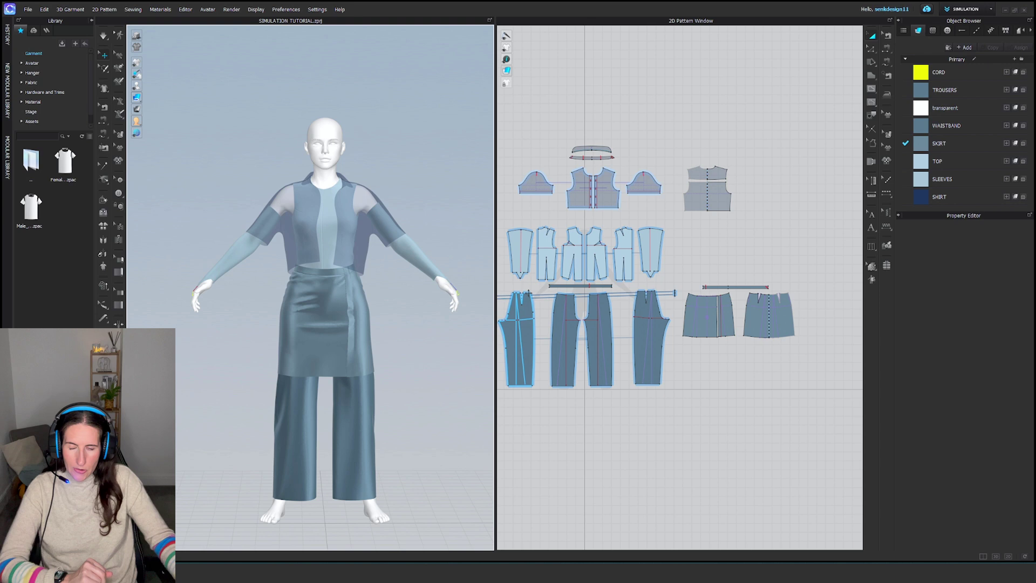
Deactivate the pattern and sewing of all shirt, trouser and skirt pieces, and hide them in 3D.
middle_drag(573, 126, 601, 130)
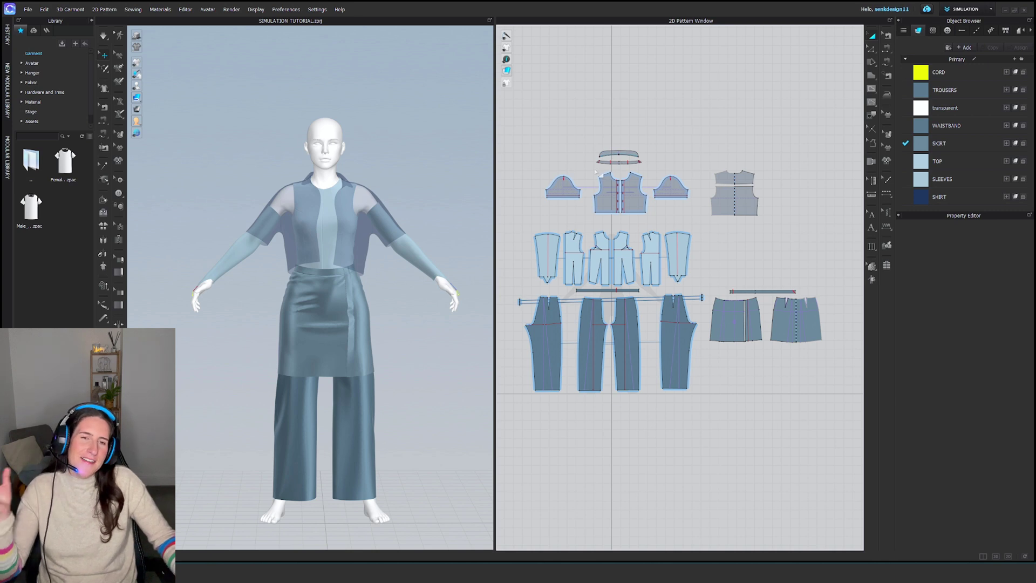
scroll(357, 349, up, 4)
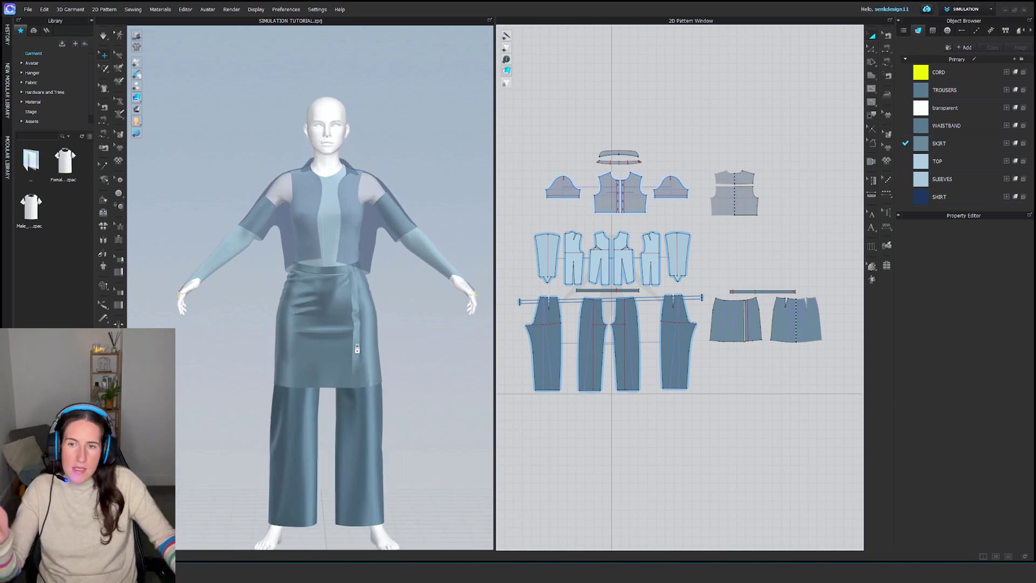
click(335, 241)
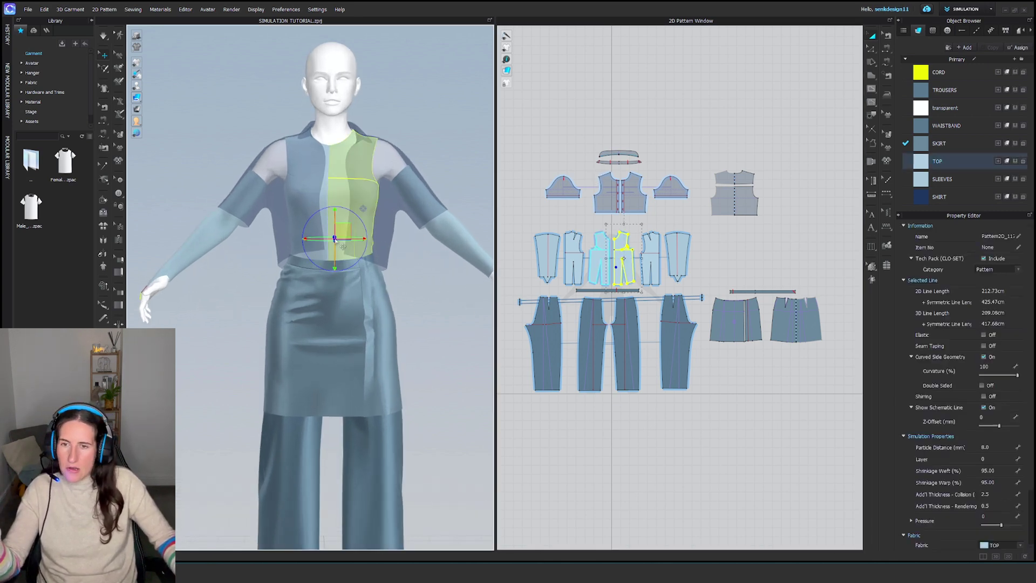
click(322, 201)
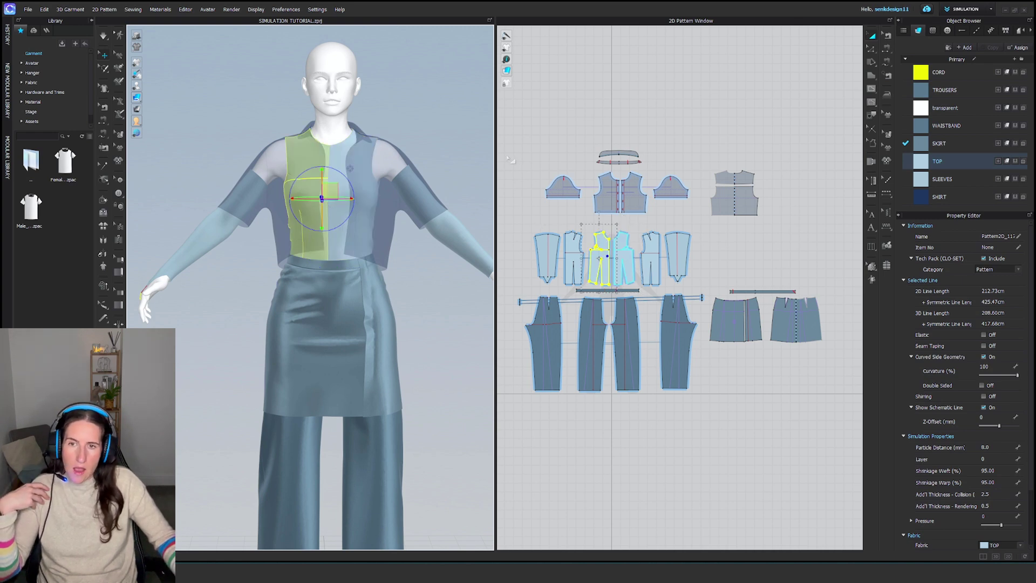
drag(508, 131, 811, 226)
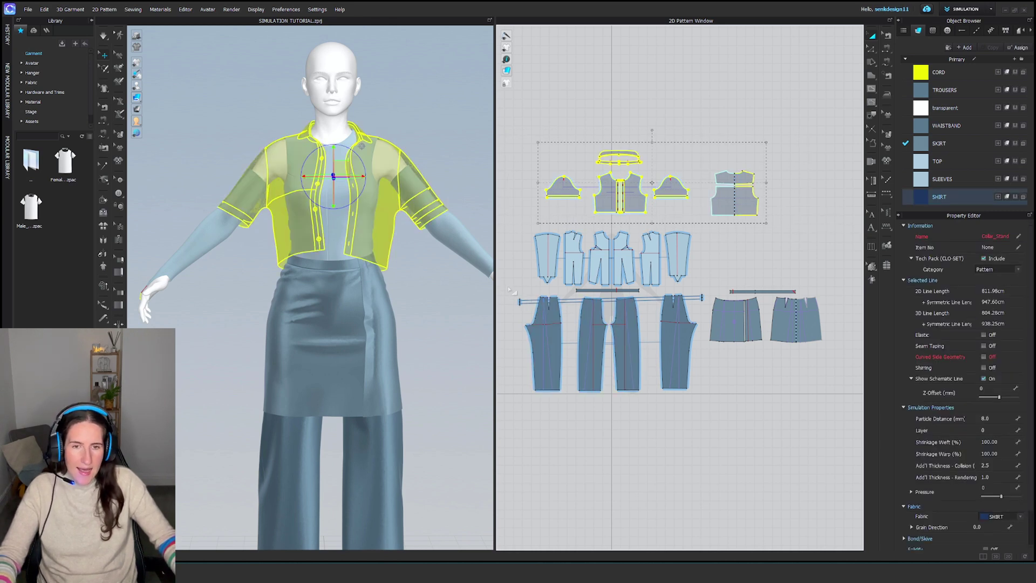
drag(512, 292, 851, 422)
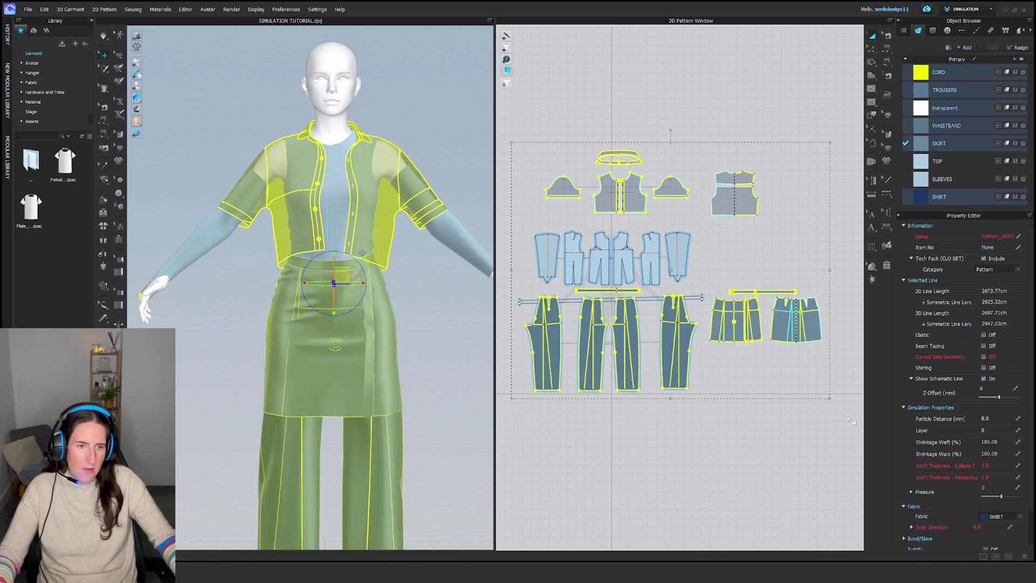
right_click(665, 336)
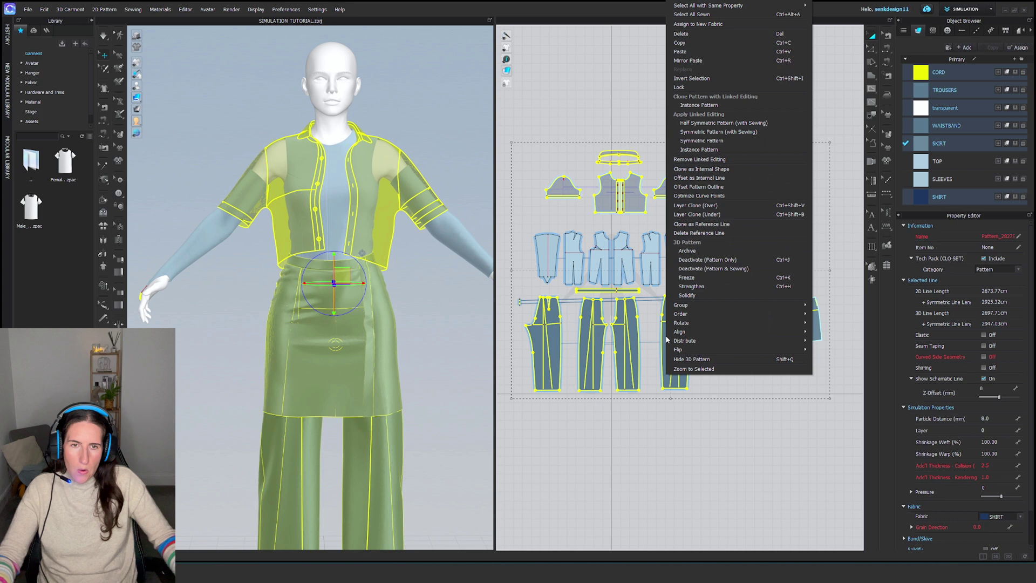
click(705, 269)
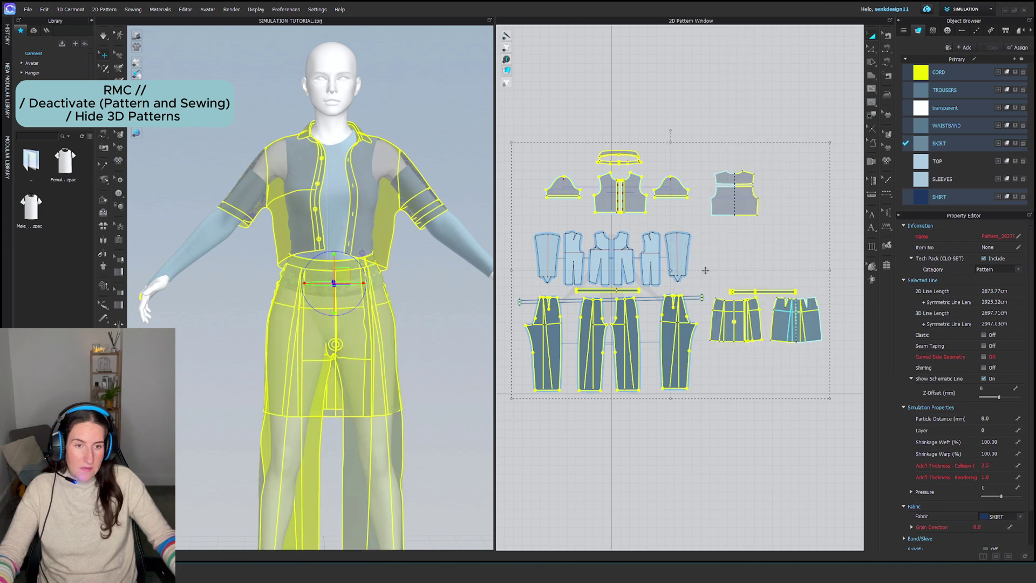
right_click(670, 328)
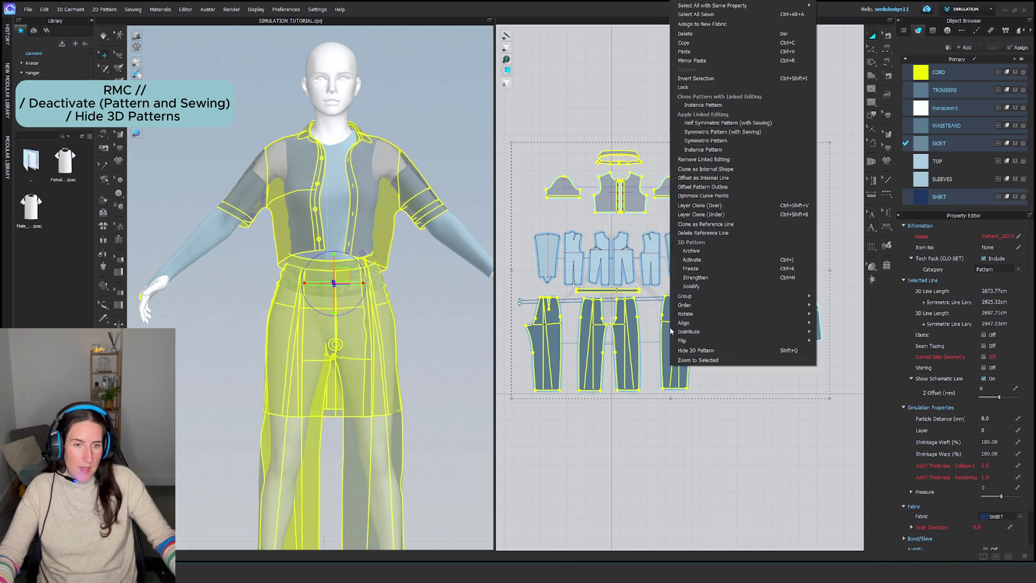
click(696, 351)
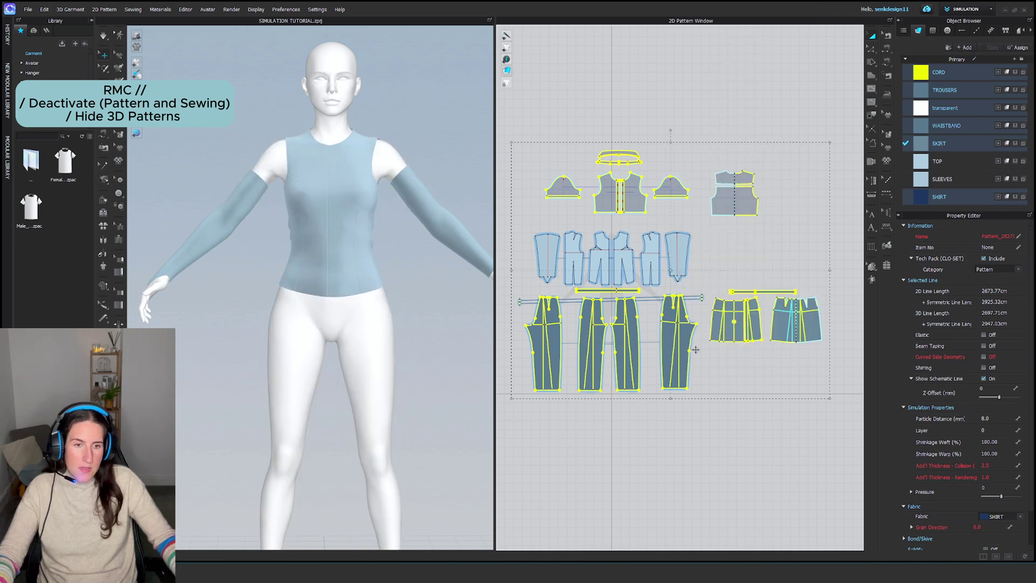
Deactivate the pattern and sewing of the two long sleeves of the top, and hide them in 3D.
click(679, 247)
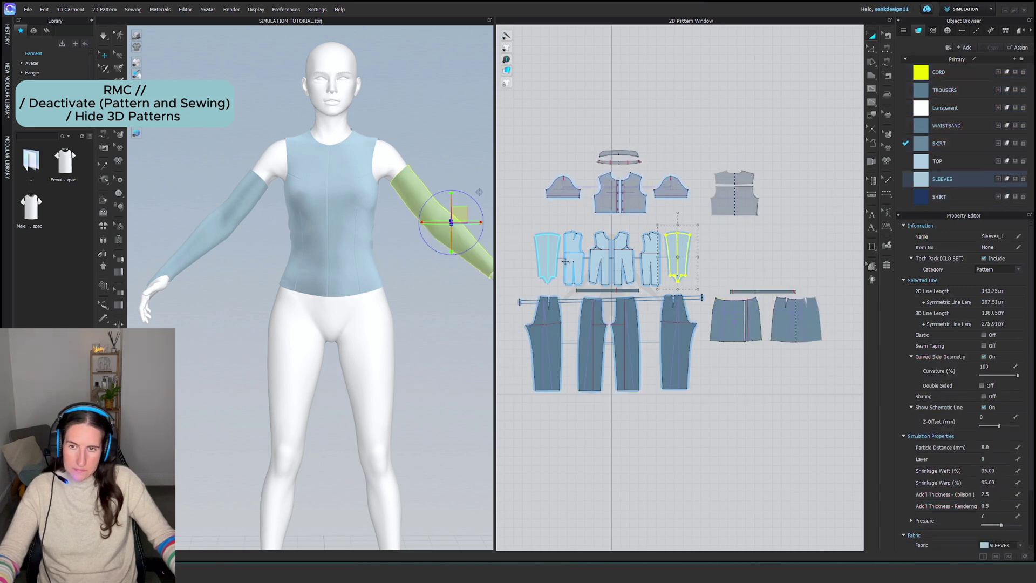
shift+click(544, 258)
right_click(544, 257)
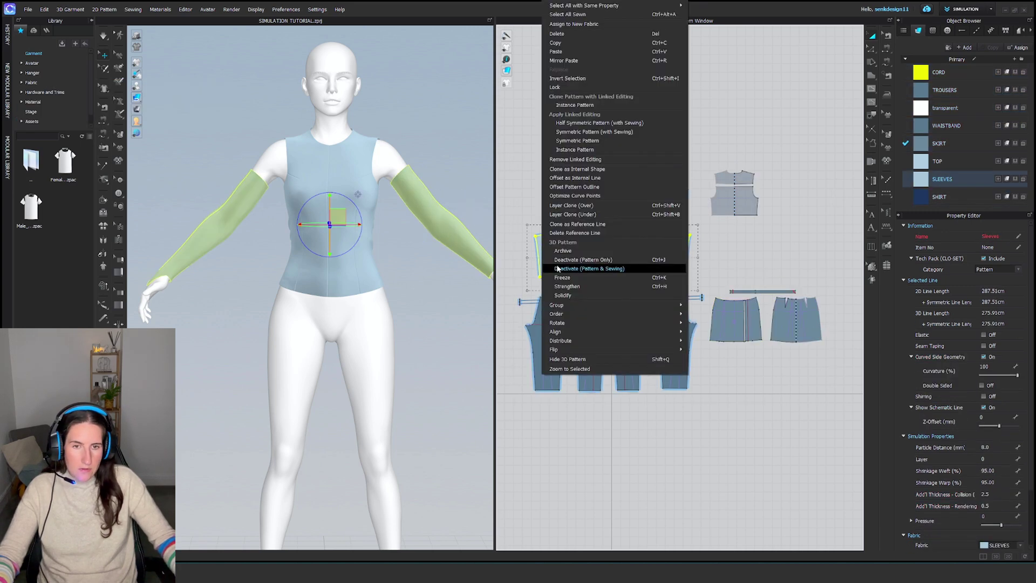
click(558, 268)
right_click(550, 260)
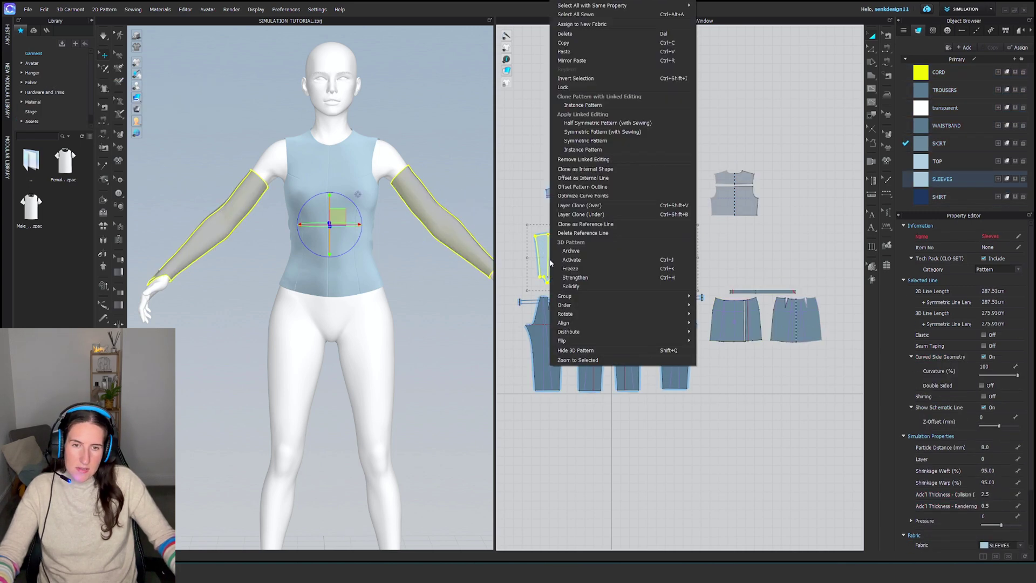
click(575, 351)
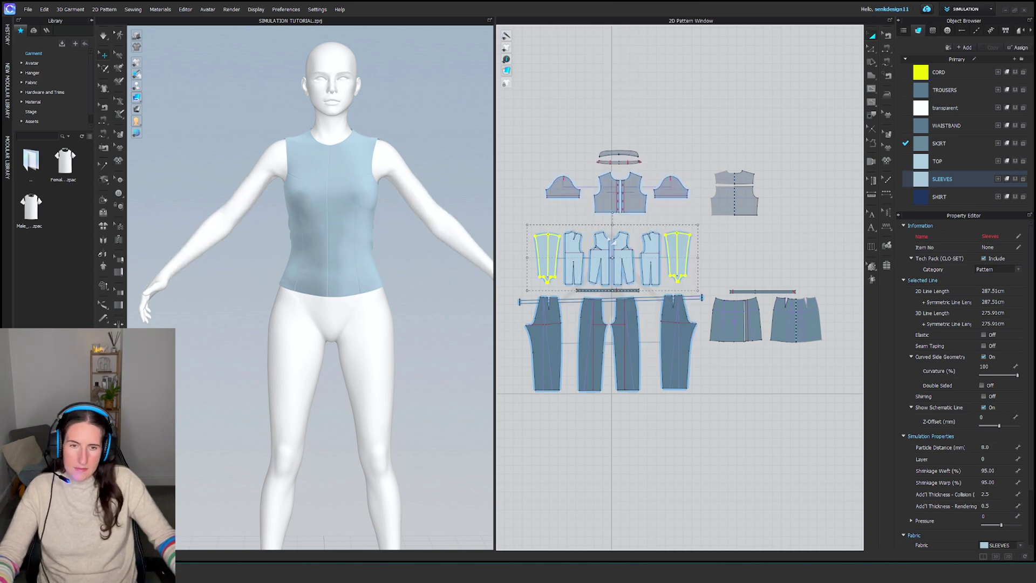
Select the four front and back body panels of the top and reset their 2D arrangement around the avatar.
scroll(573, 253, up, 4)
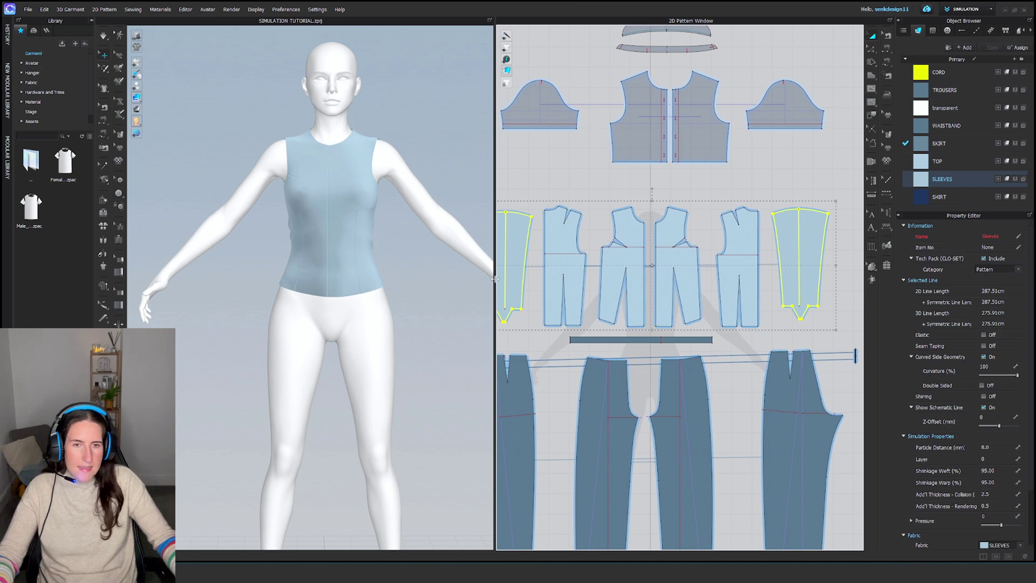
scroll(574, 197, up, 3)
scroll(612, 193, down, 4)
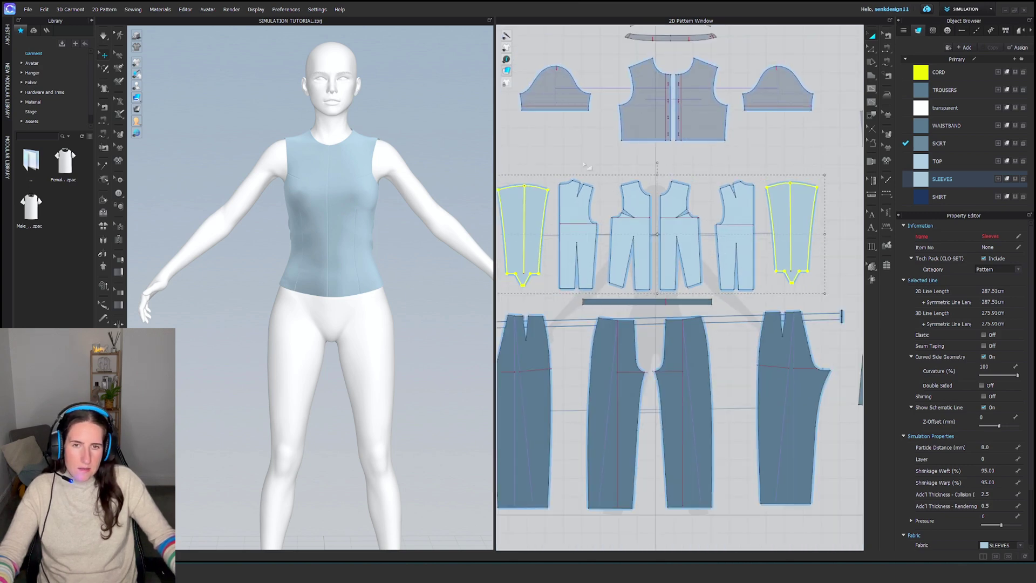
click(612, 193)
click(565, 211)
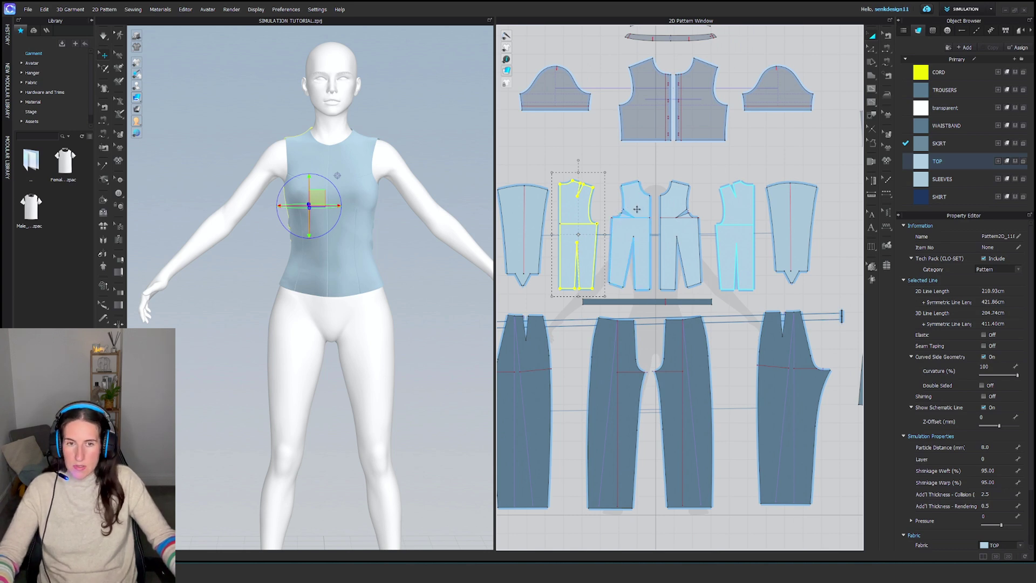
shift+click(637, 210)
shift+click(681, 201)
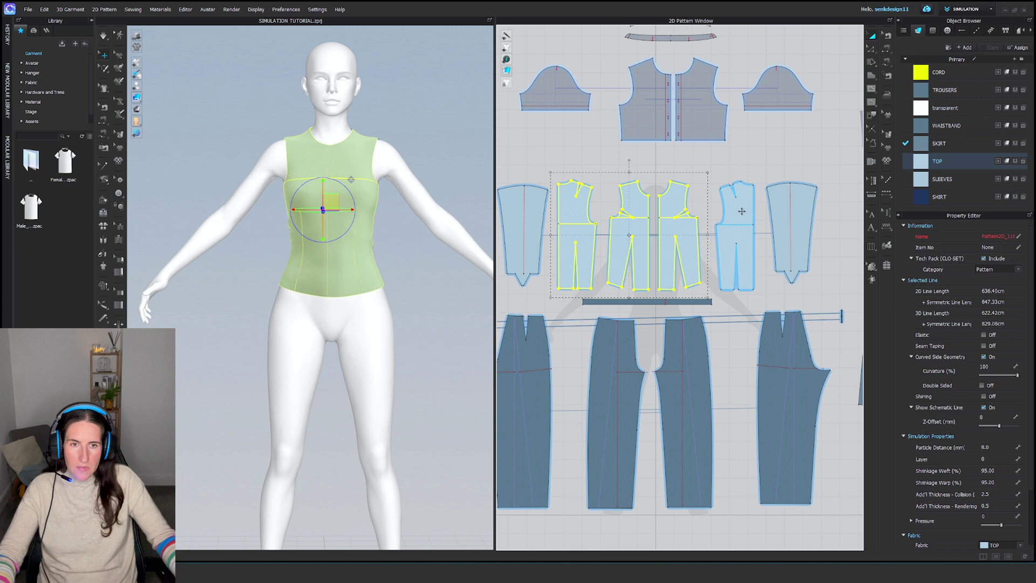
shift+click(741, 211)
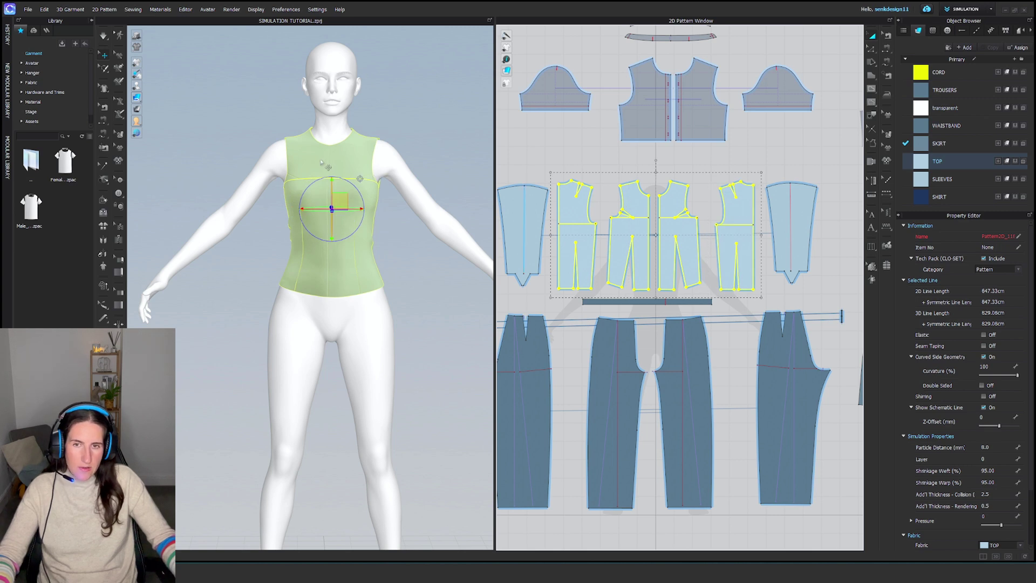
right_click(336, 162)
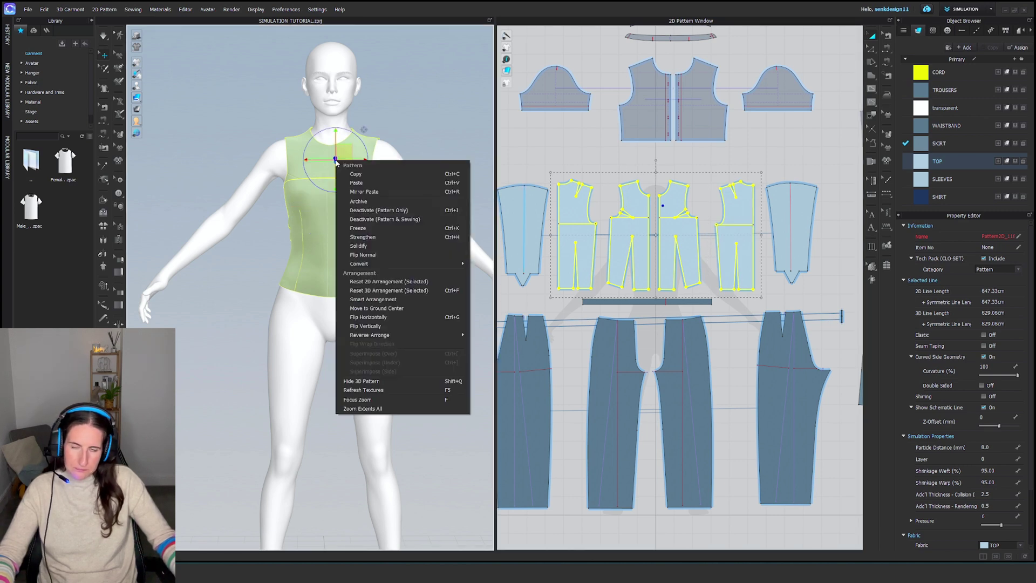
click(385, 285)
Move the flattened top panels down together so they sit in front of the avatar's torso.
scroll(366, 86, down, 5)
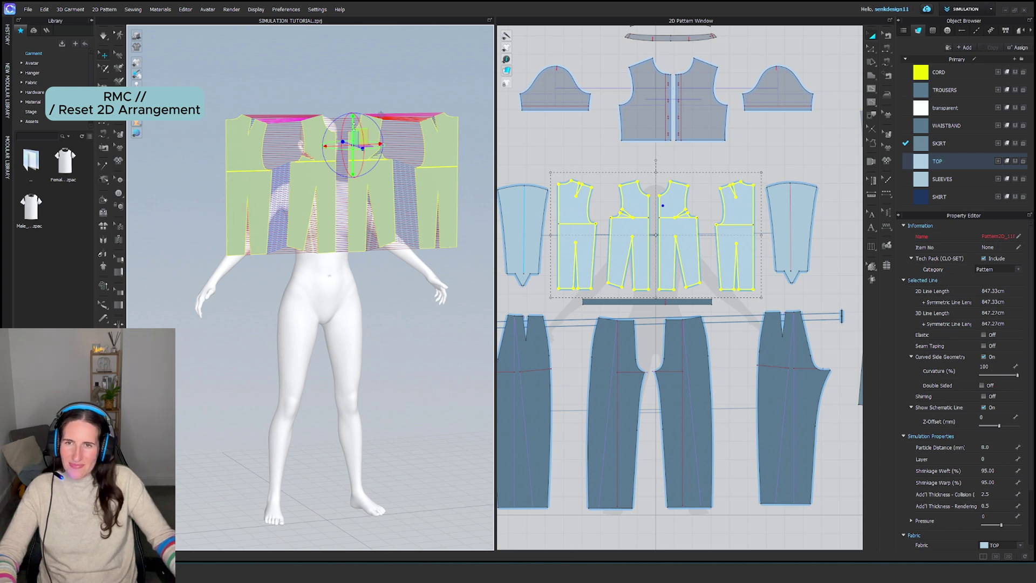
drag(352, 134, 345, 292)
right_drag(345, 295, 369, 297)
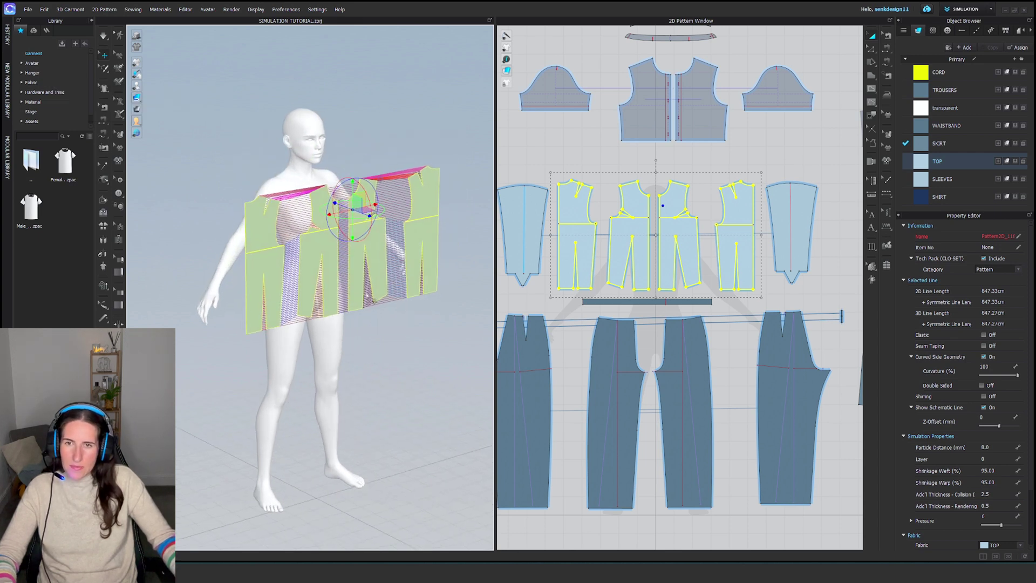
Centre the flattened top panels in front of the avatar's torso and select the two outer back panels.
drag(360, 217, 338, 210)
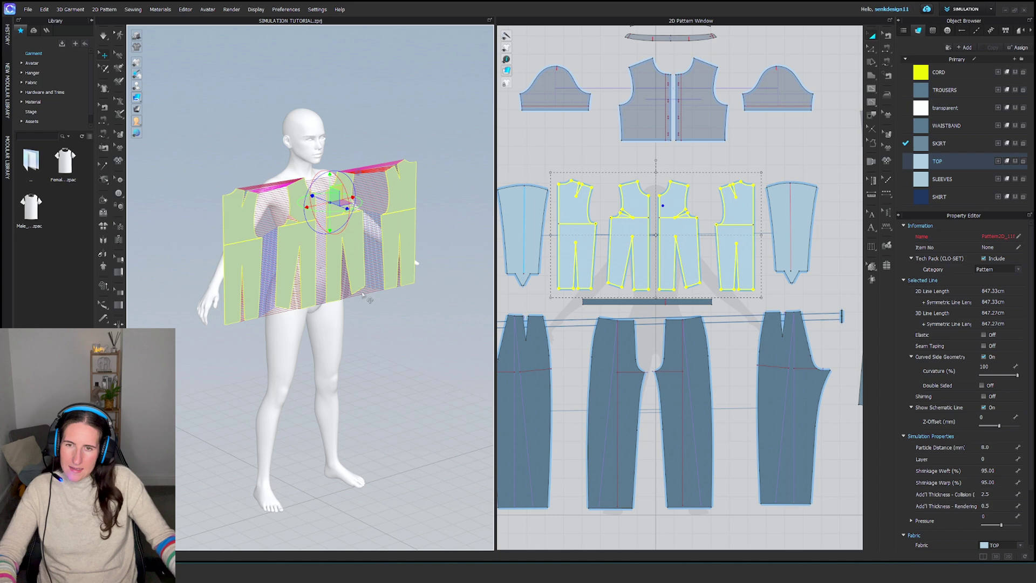
click(393, 331)
click(405, 217)
shift+click(232, 244)
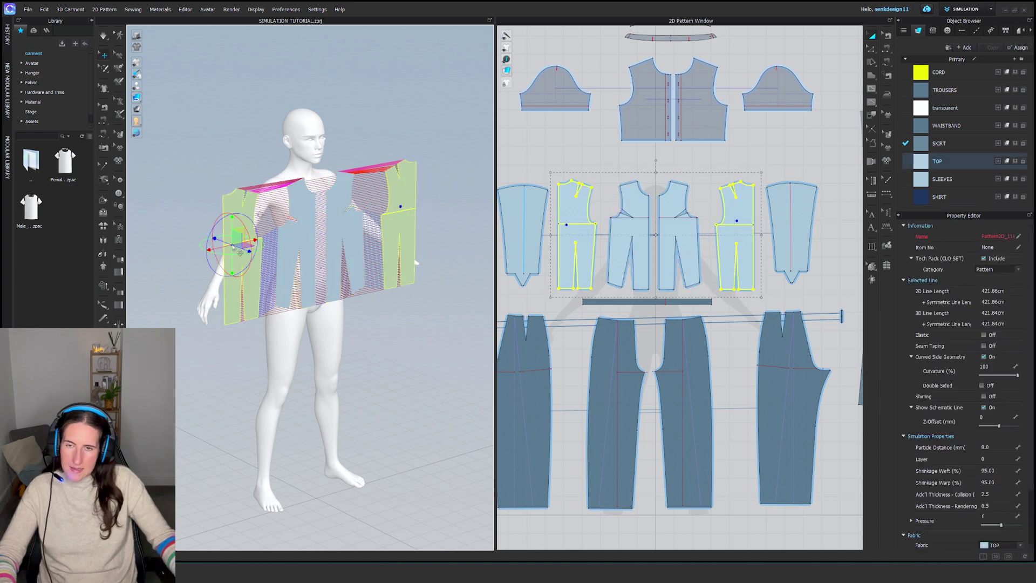
Rotate the outer back panels around the avatar and place them behind its body, leaving the two front panels in front.
right_drag(424, 273, 398, 274)
click(427, 333)
click(440, 250)
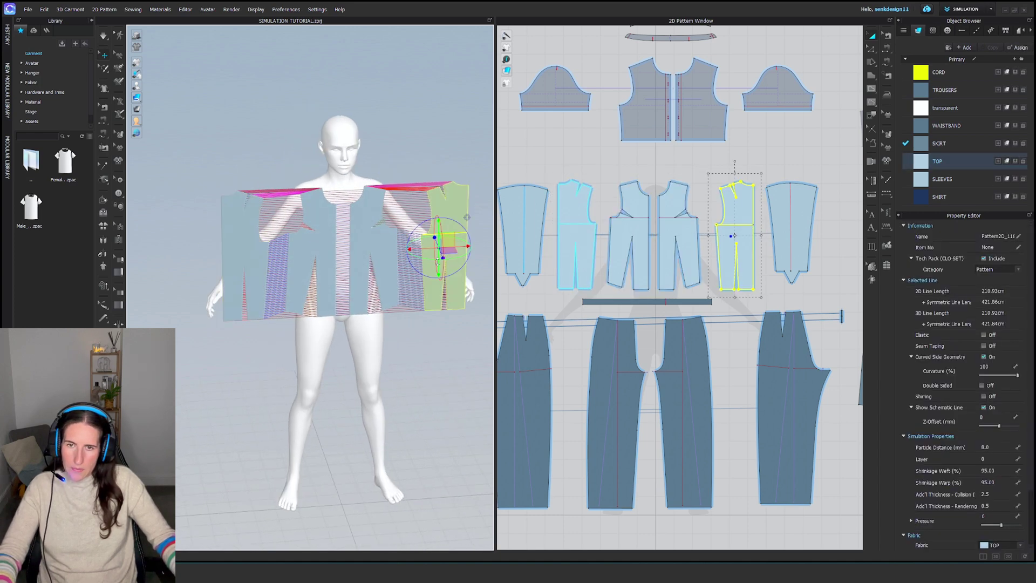
drag(415, 211, 552, 217)
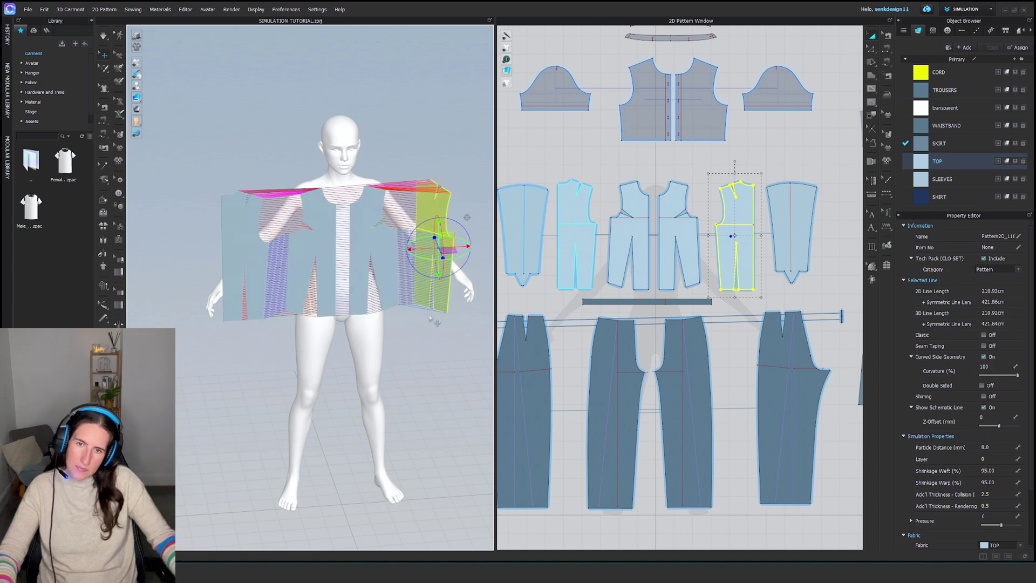
right_drag(485, 291, 451, 296)
right_drag(461, 244, 308, 313)
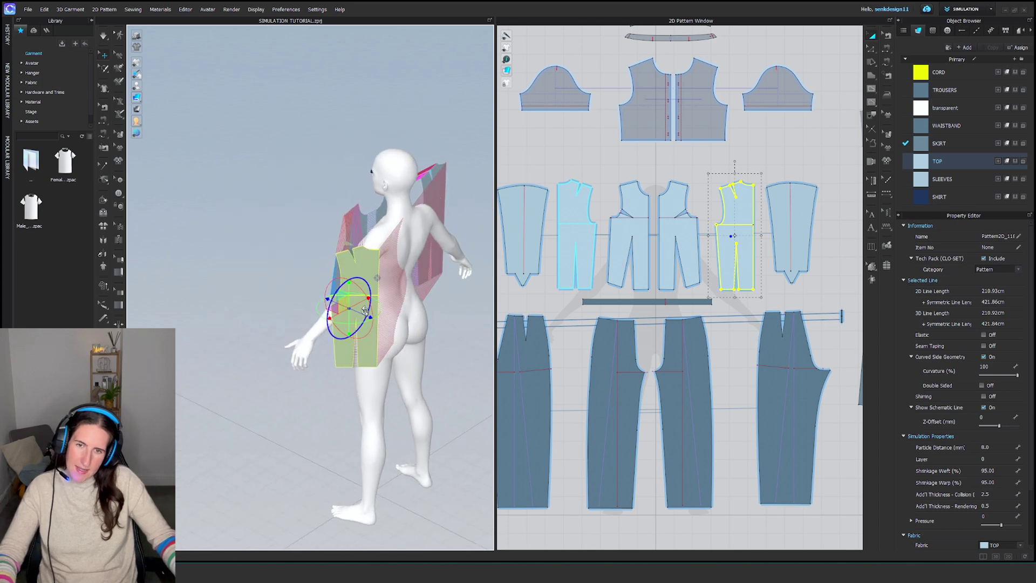
drag(368, 325, 384, 321)
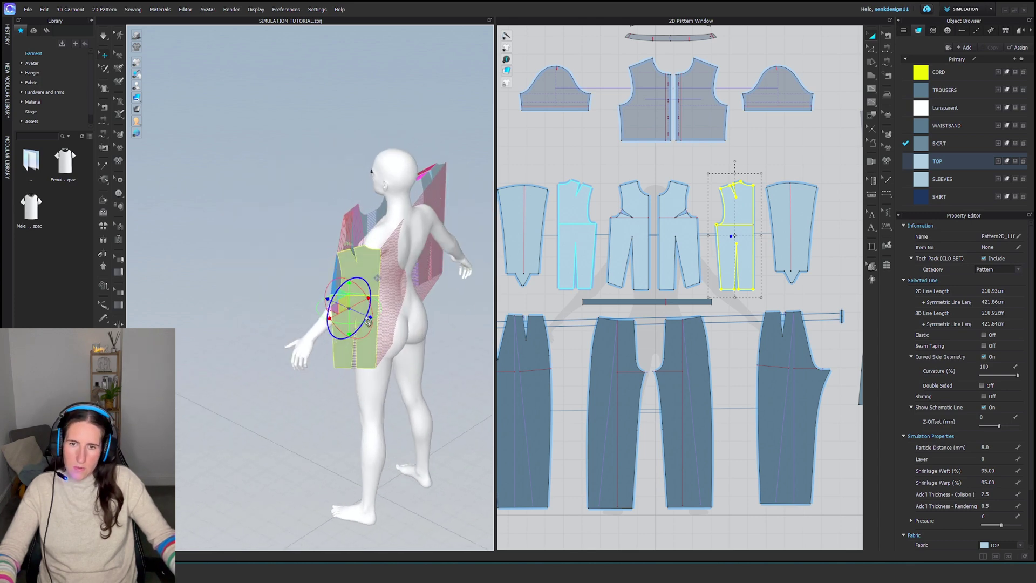
right_drag(380, 320, 313, 325)
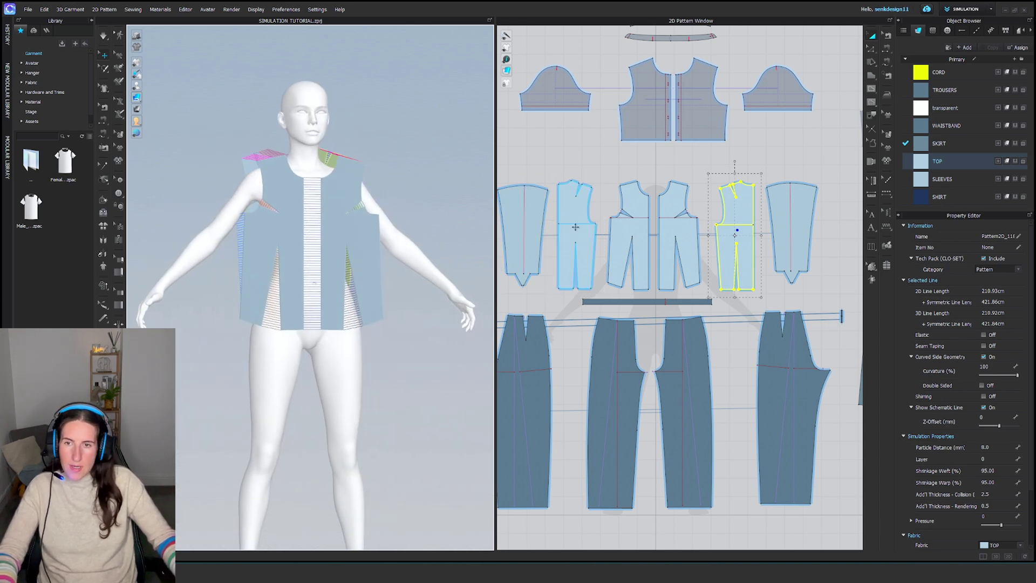
Select all four body panels of the top and set both their weft and warp shrinkage to 100%.
click(550, 226)
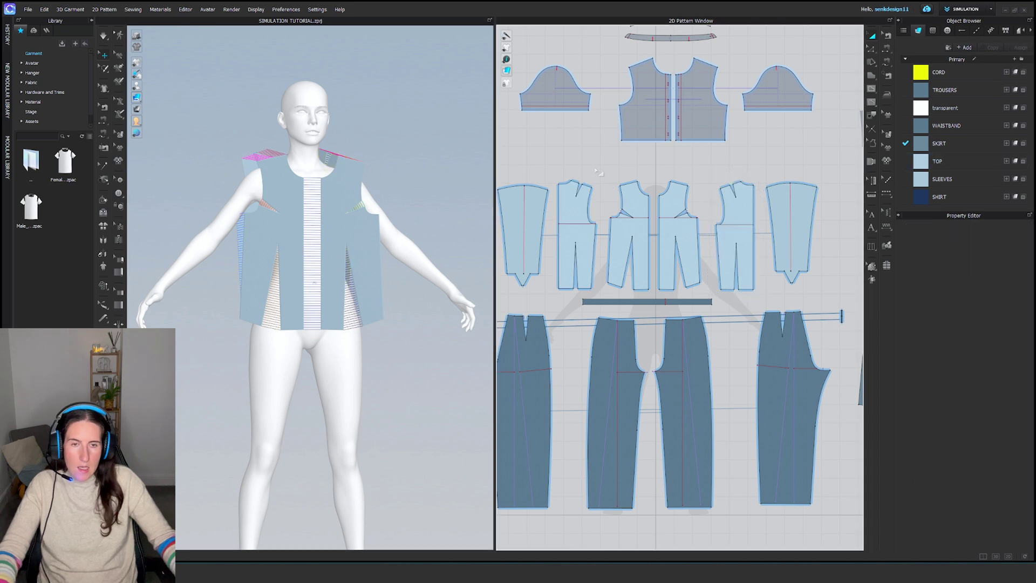
shift+click(631, 225)
shift+click(677, 229)
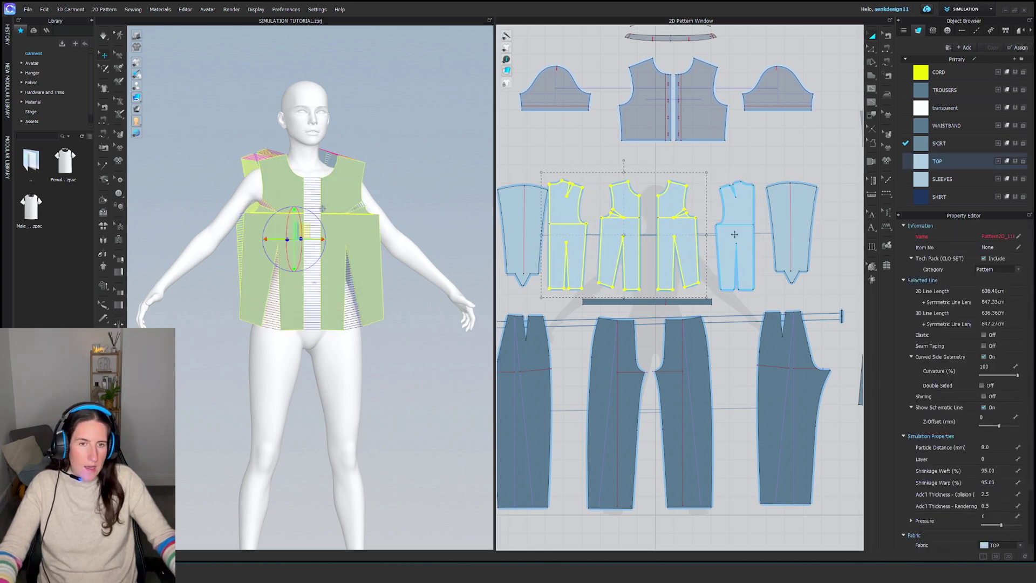
shift+click(742, 218)
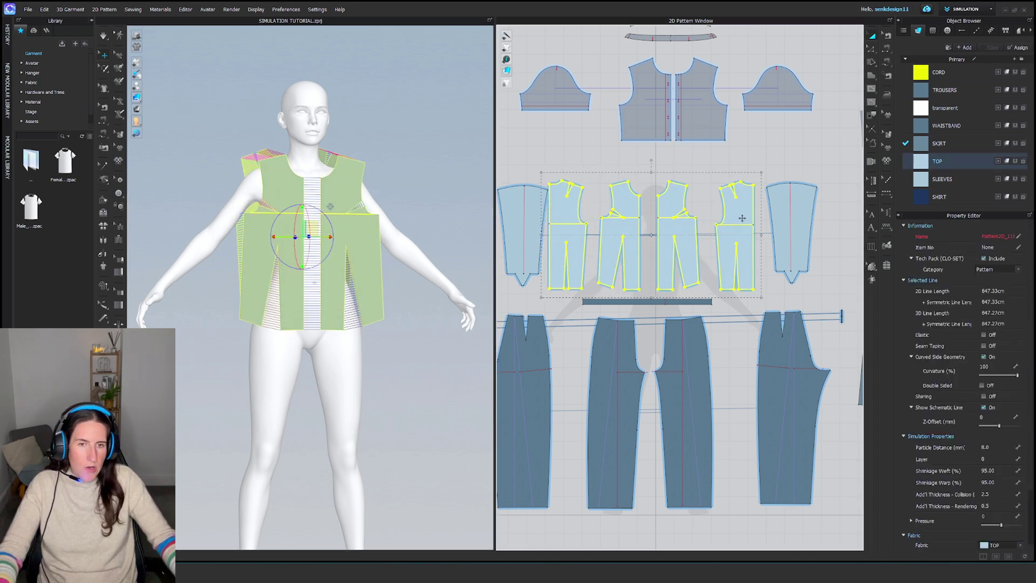
click(1001, 470)
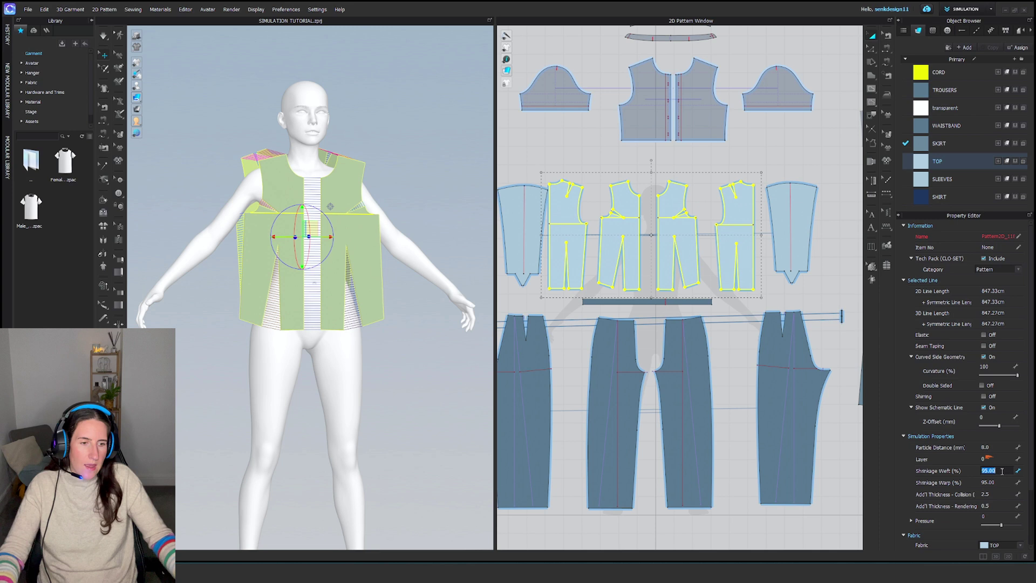
text(100)
key(Return)
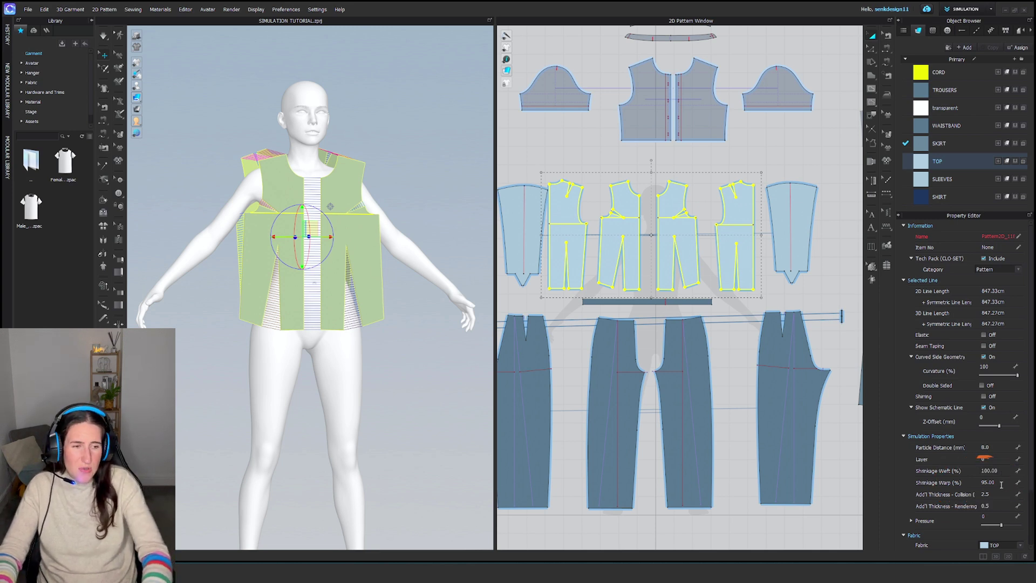
click(1001, 482)
text(100)
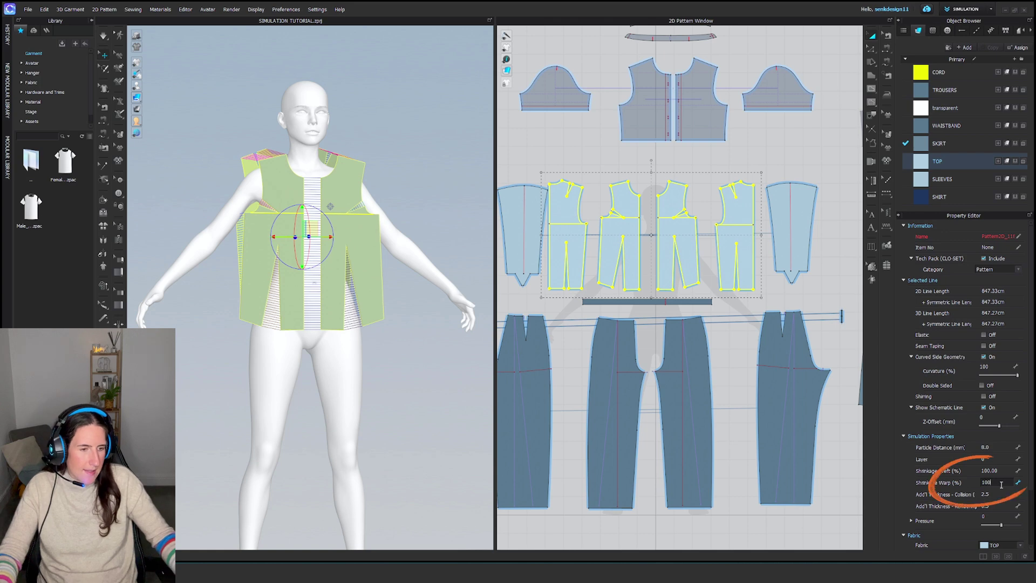
key(Return)
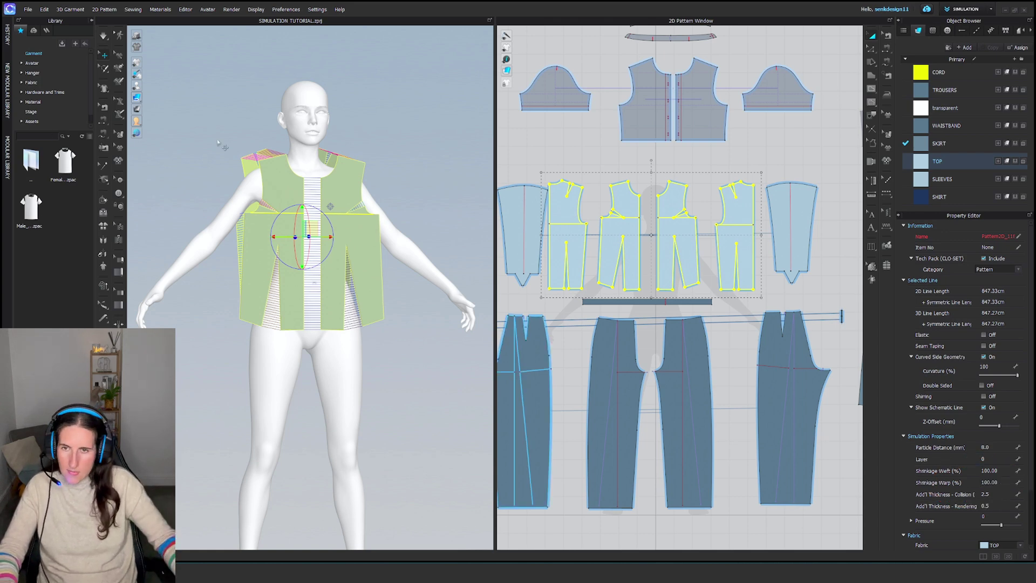
Switch to OBS and review the canvas resolution, output resolution and frame rate in its video settings.
double_click(985, 19)
drag(667, 155, 637, 162)
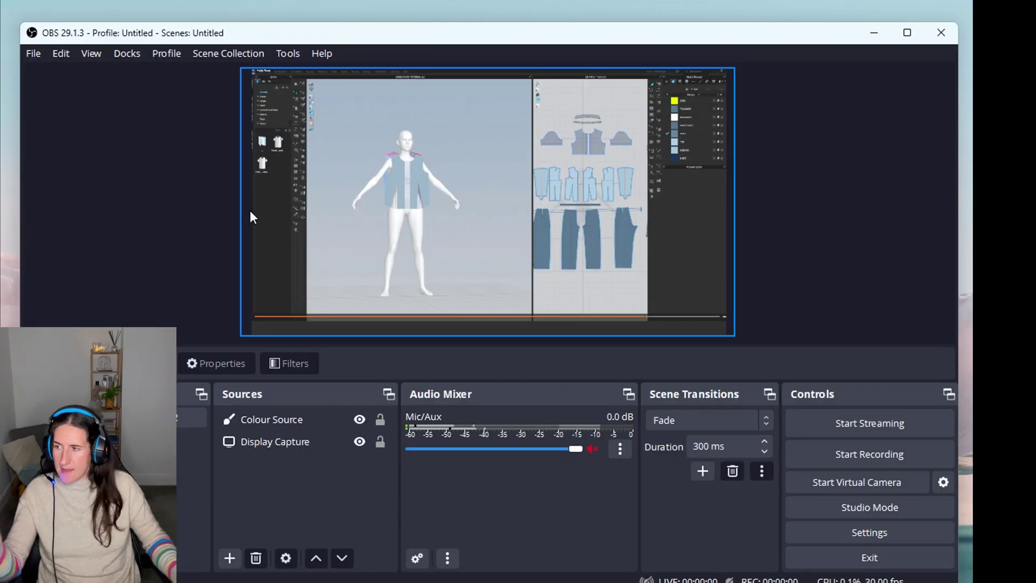
click(849, 537)
click(166, 171)
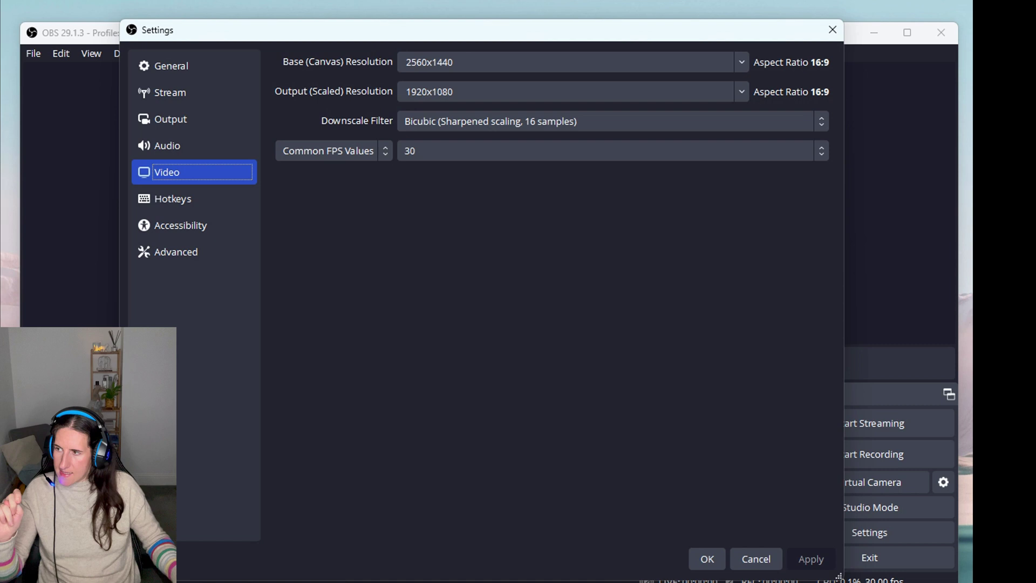
click(711, 560)
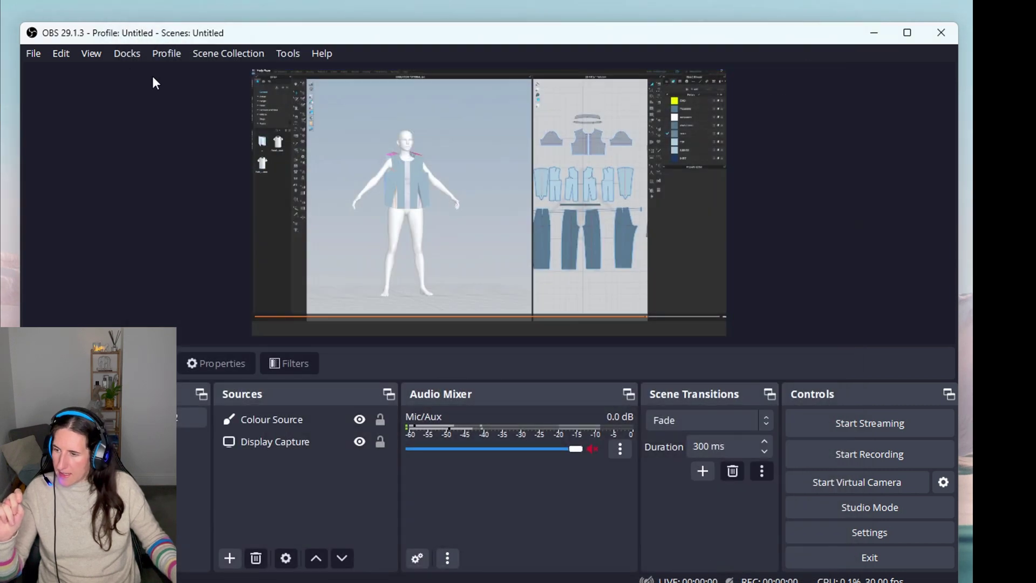
Load the 16:9 profile in OBS, then enlarge and reposition the display capture so the avatar is centred in the vertical frame.
click(163, 53)
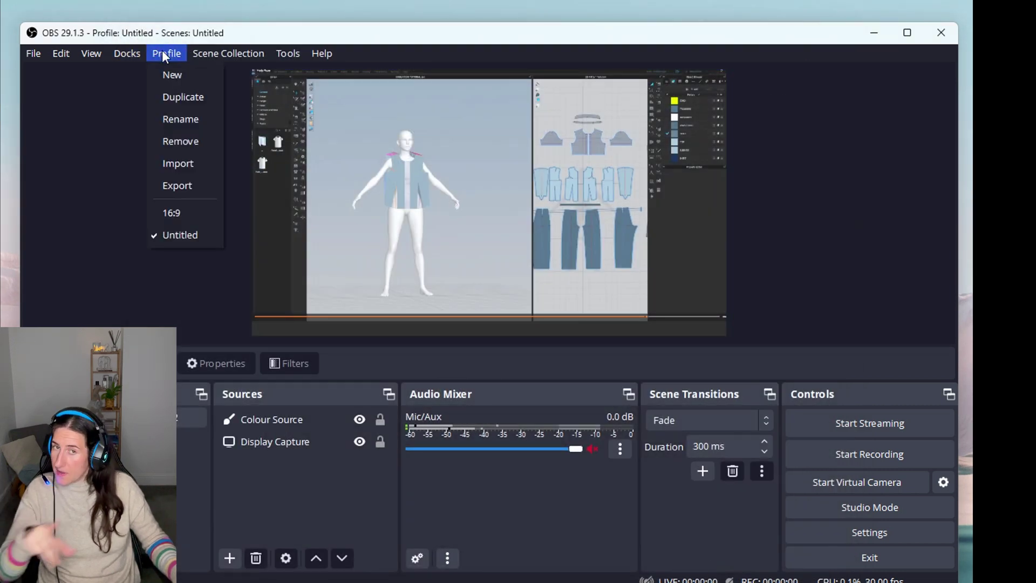
click(174, 216)
click(424, 205)
drag(413, 220, 221, 346)
mouse_move(480, 259)
mouse_down()
mouse_move(470, 336)
mouse_move(488, 270)
mouse_up()
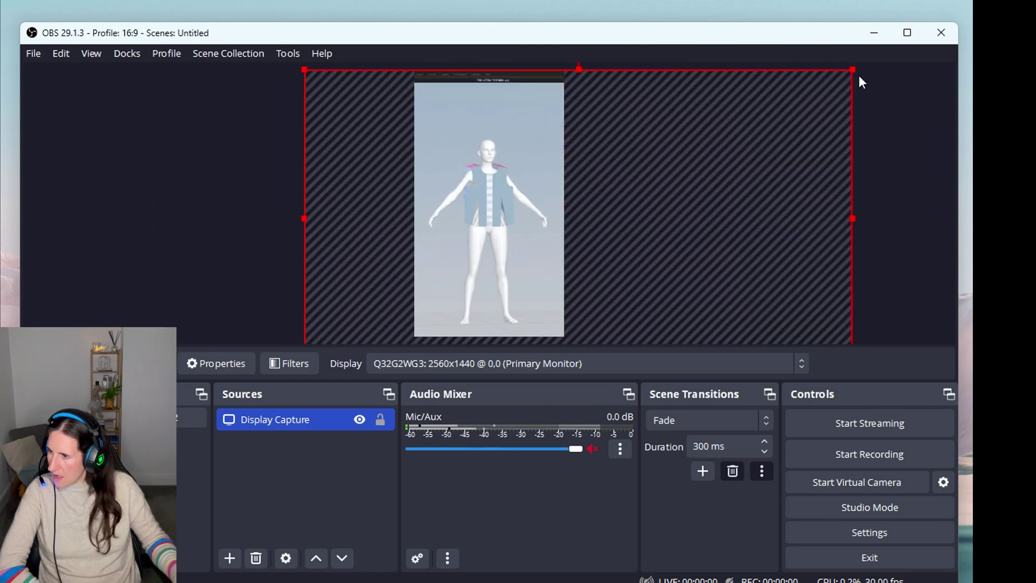
drag(859, 74, 860, 41)
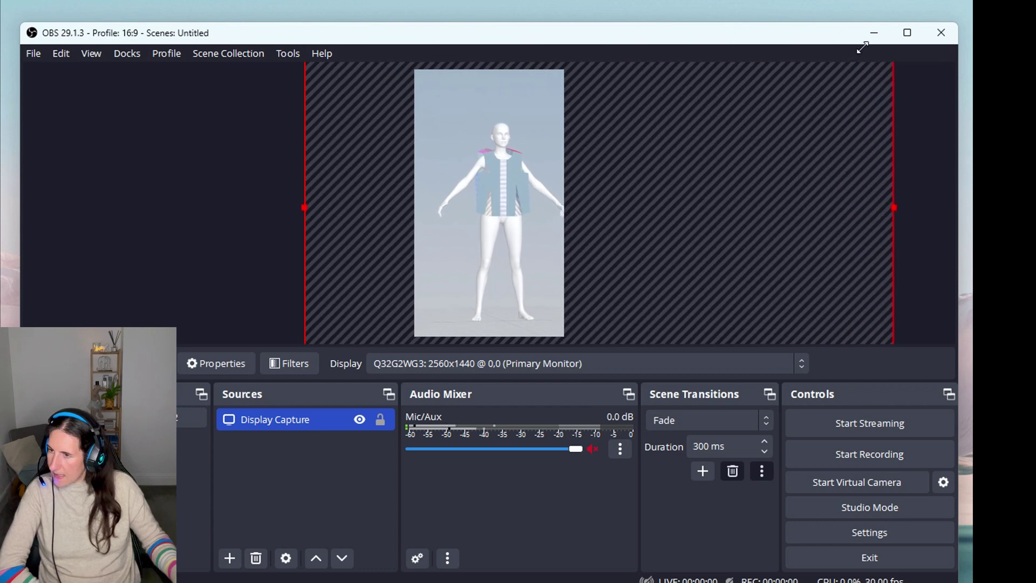
drag(516, 166, 503, 165)
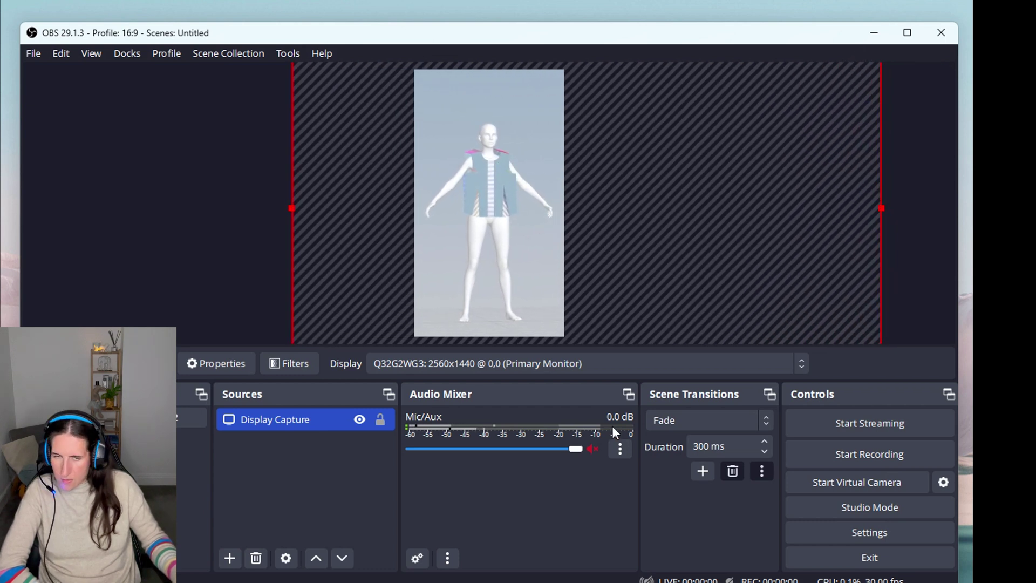
Start an OBS recording, switch back to CLO and run the simulation on the top's body panels.
click(836, 456)
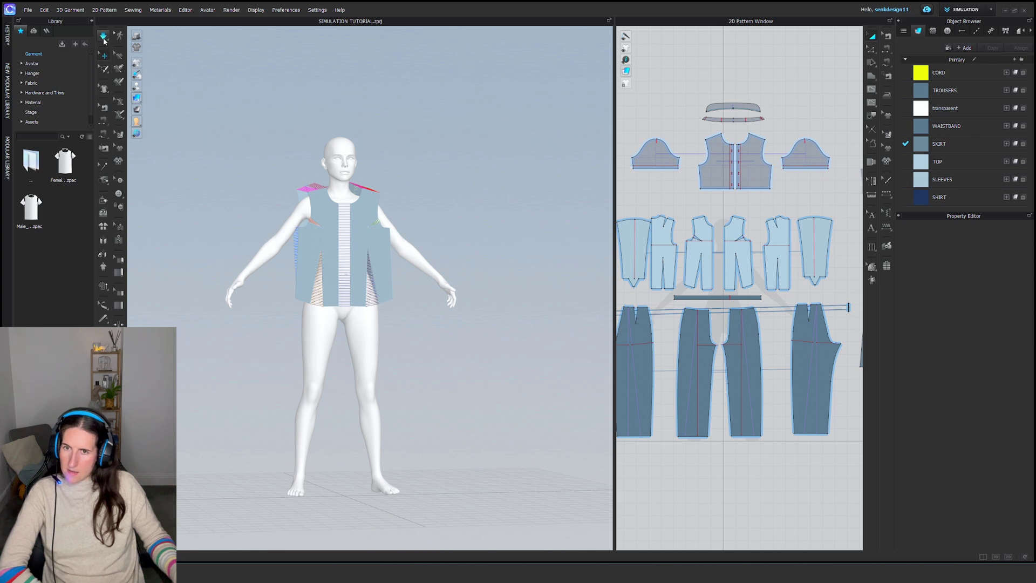
click(103, 37)
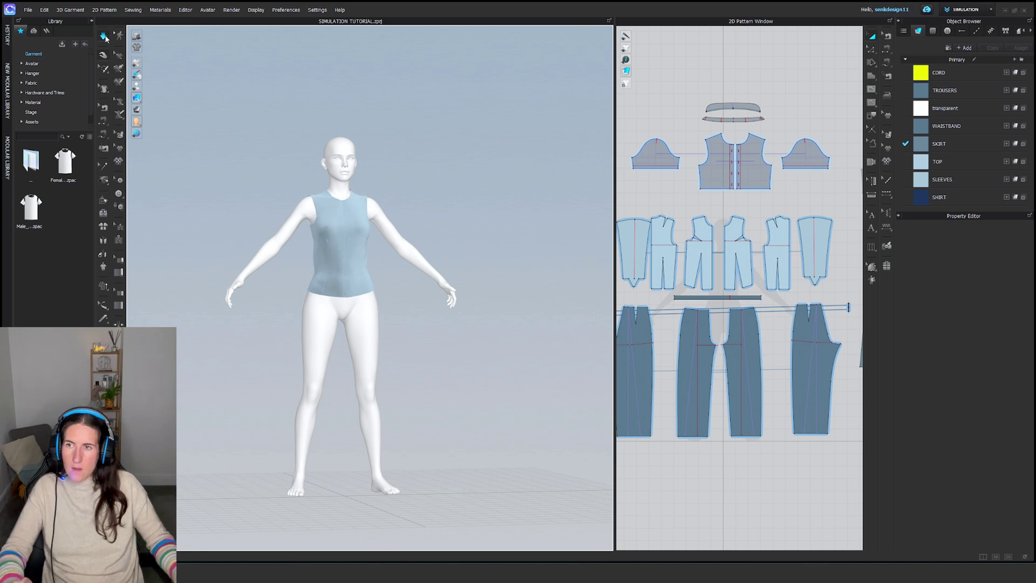
click(104, 36)
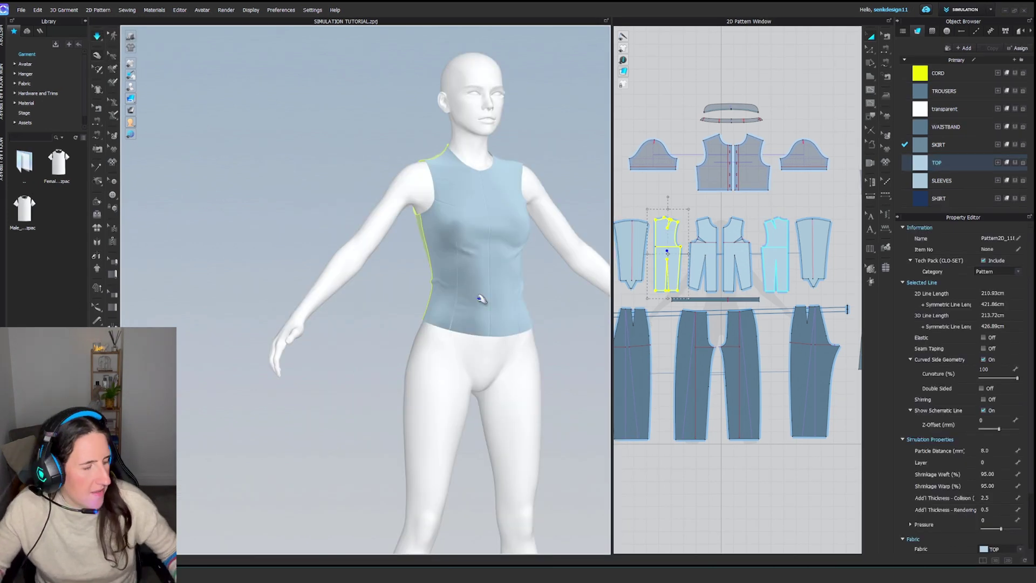
Select the four draped body panels of the top and reset their 3D arrangement.
scroll(479, 299, up, 5)
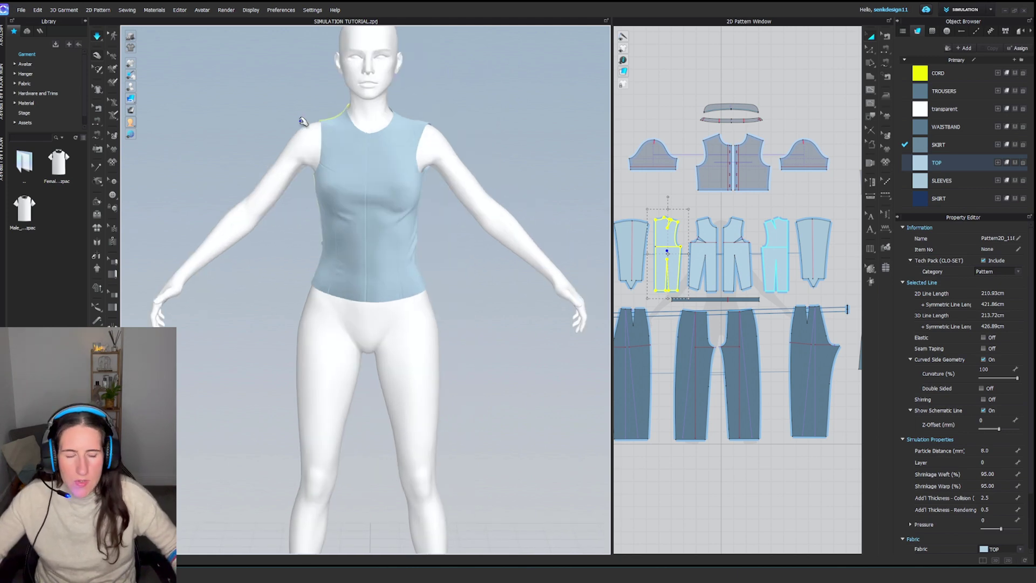
click(333, 122)
drag(283, 146, 306, 139)
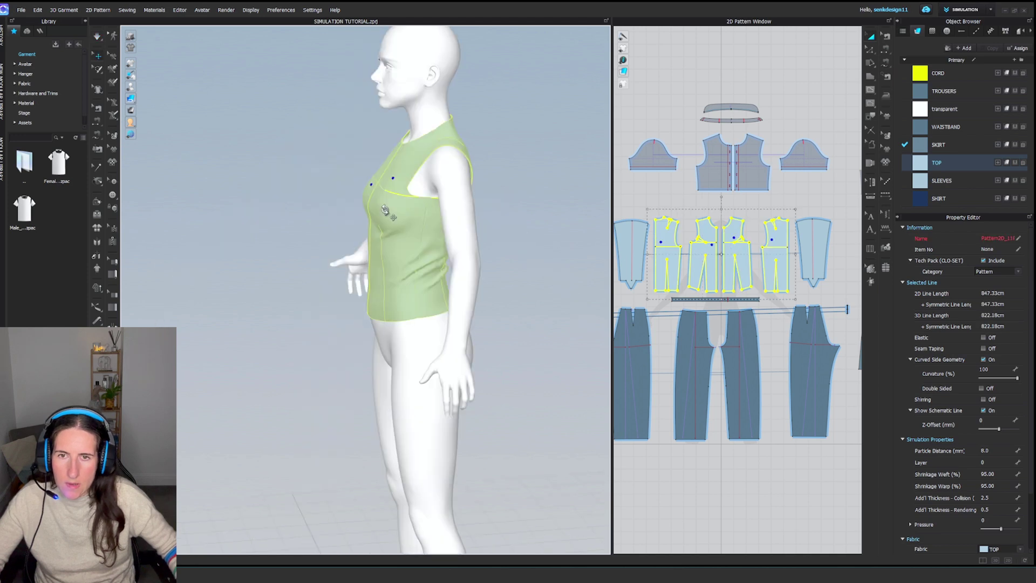
right_click(385, 210)
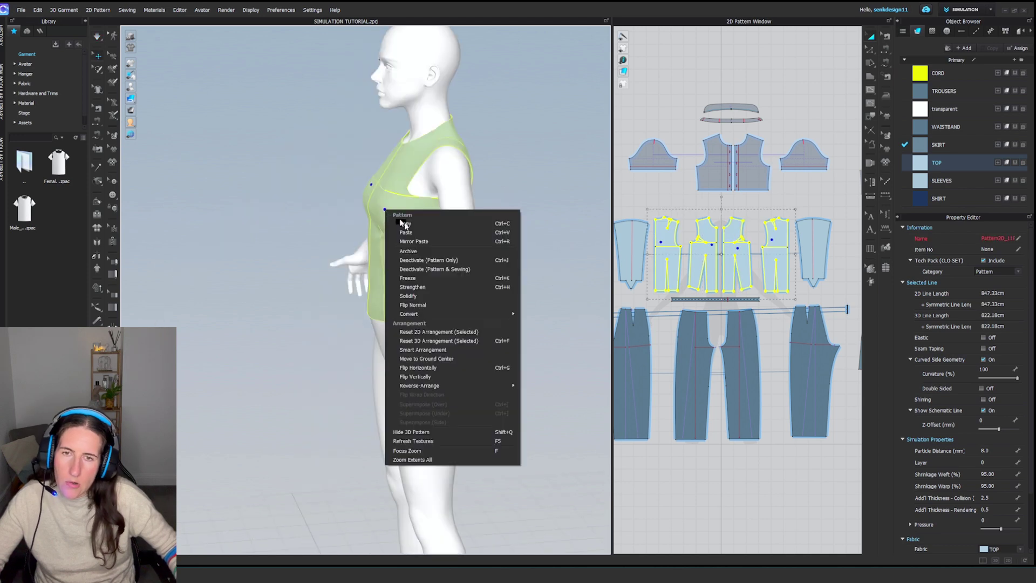
click(436, 341)
right_drag(343, 330, 423, 324)
middle_drag(334, 250, 365, 266)
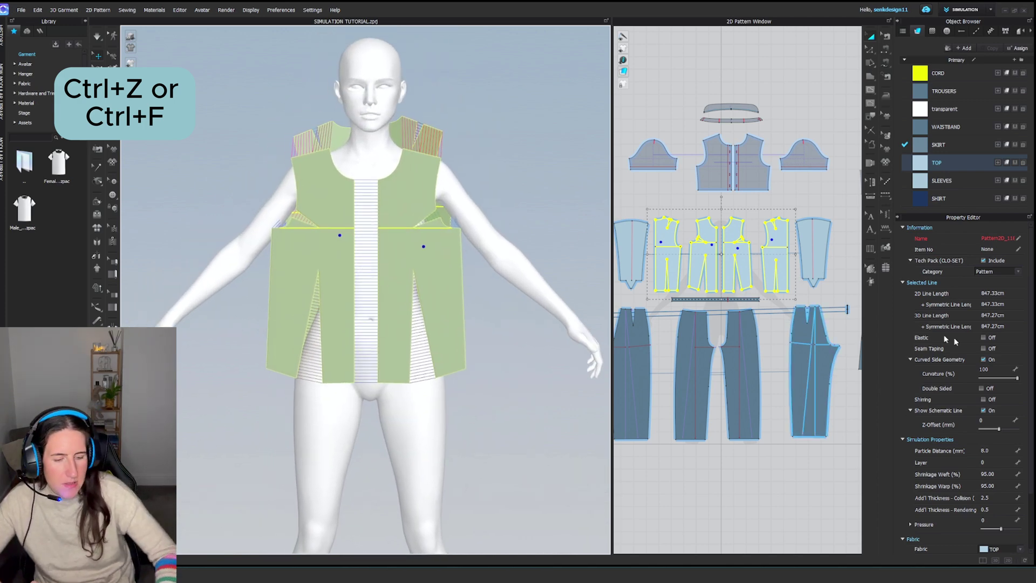
Set the particle distance of the selected body panels to 15 mm.
click(1006, 450)
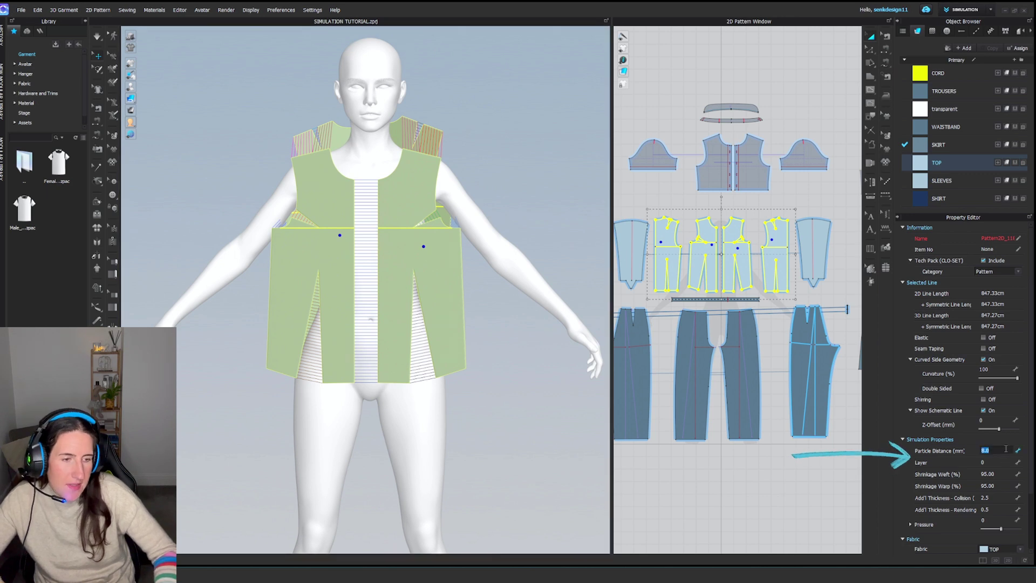
text(150)
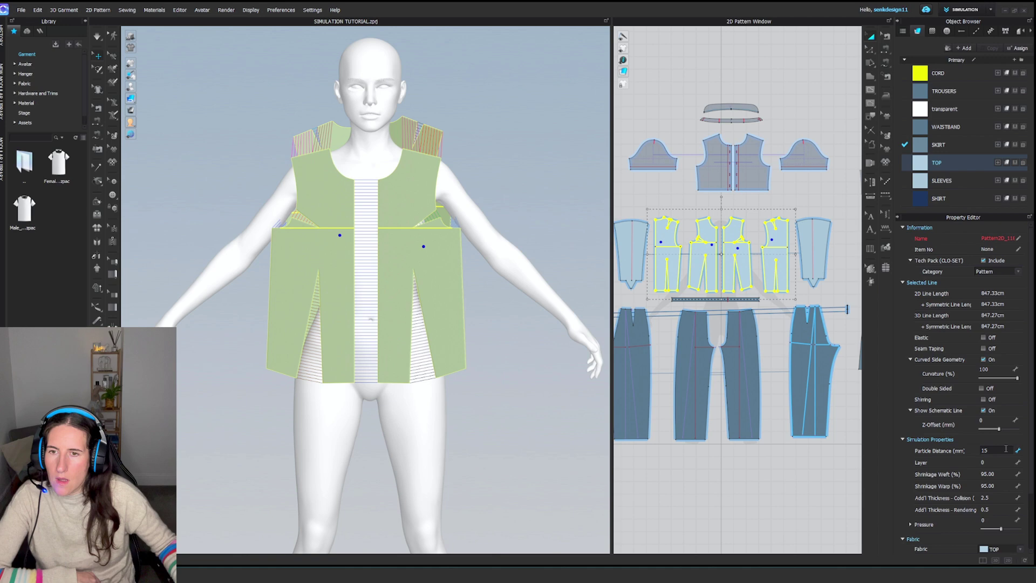
key(Return)
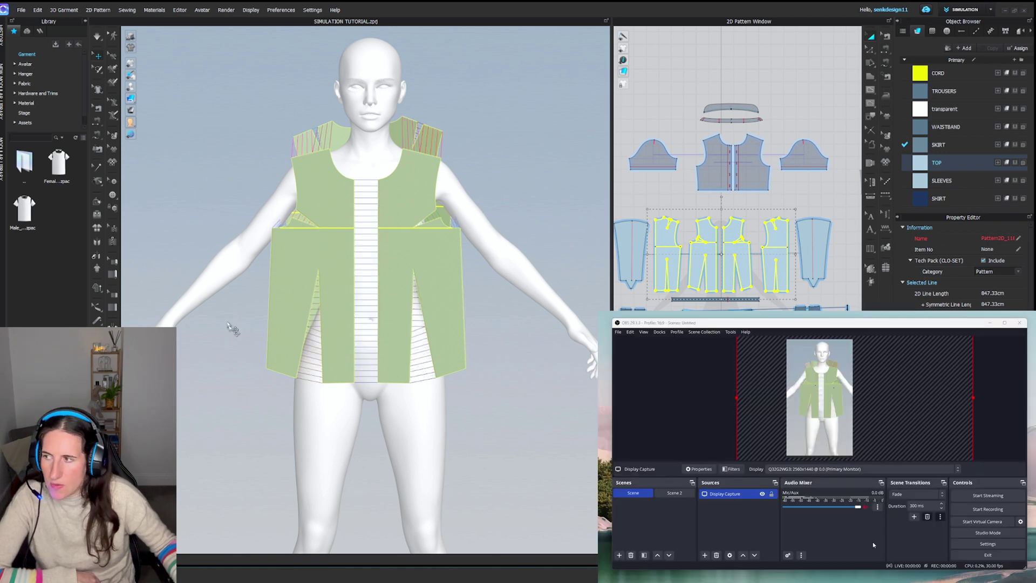
Start another OBS recording with the full avatar framed from a three-quarter angle.
right_drag(234, 328, 269, 326)
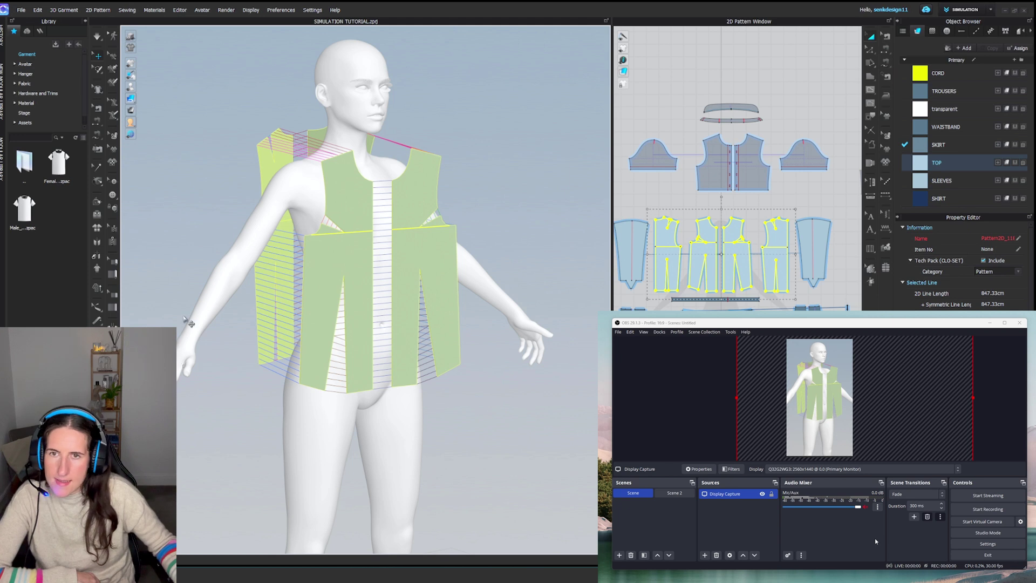
middle_drag(184, 317, 207, 308)
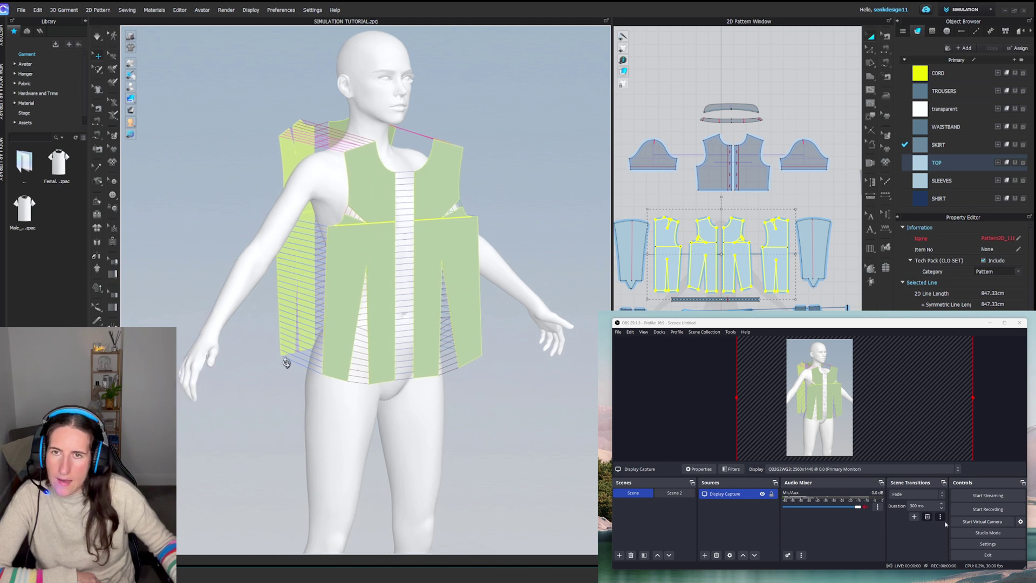
click(980, 510)
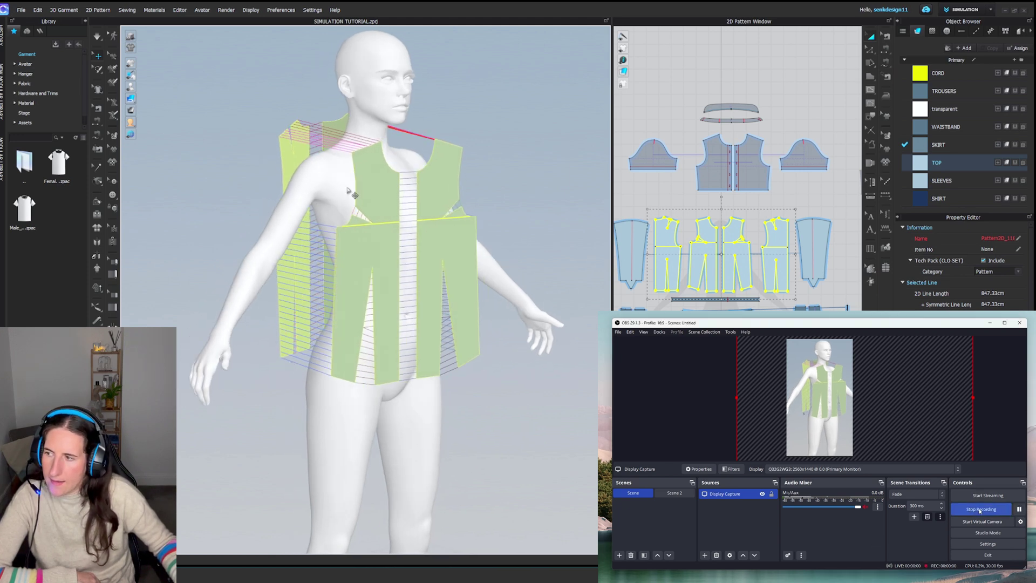
scroll(324, 249, down, 3)
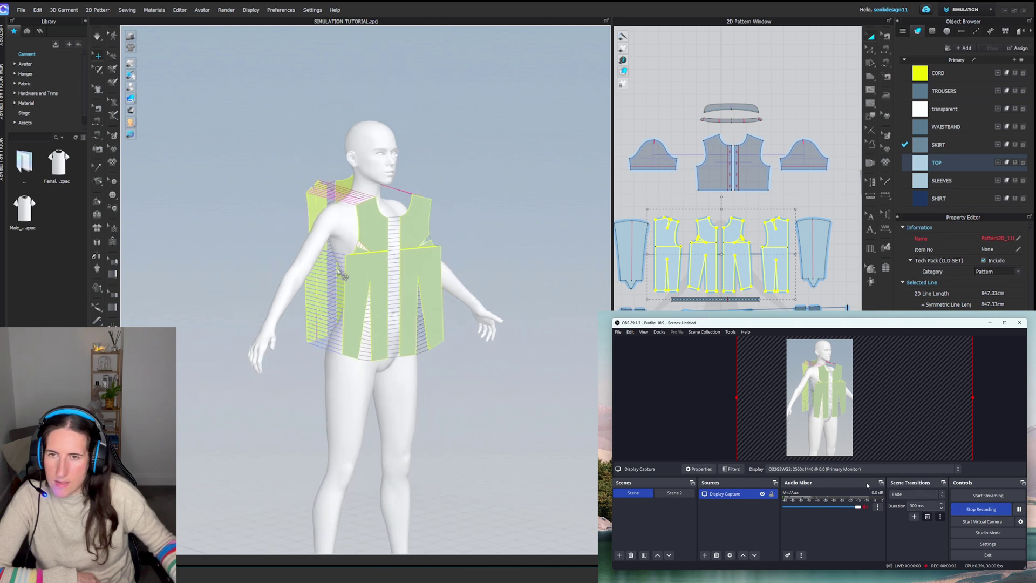
middle_drag(339, 271, 347, 218)
scroll(348, 237, down, 2)
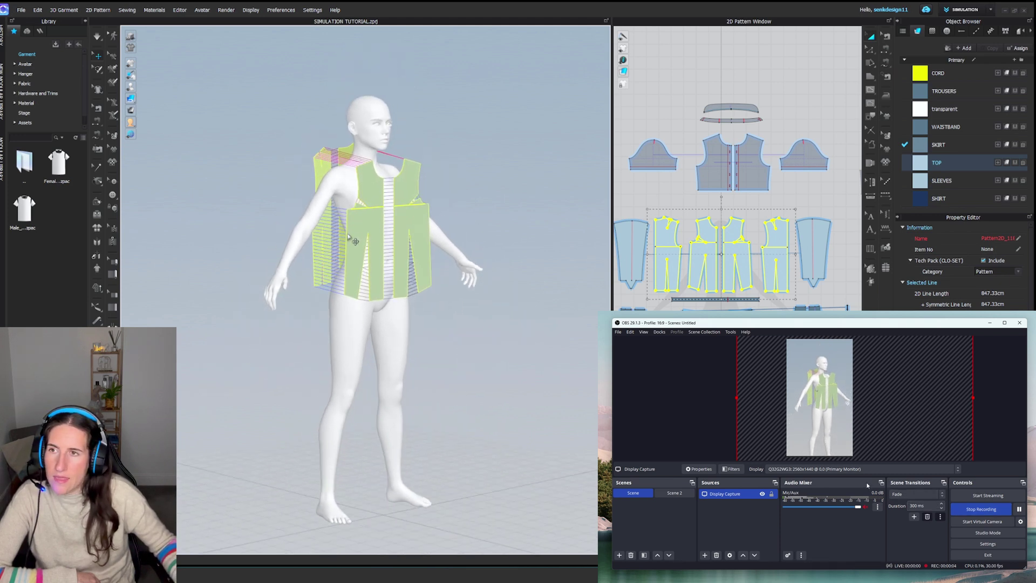
Simulate the top's body panels onto the avatar, stop the simulation and end the OBS recording.
click(99, 37)
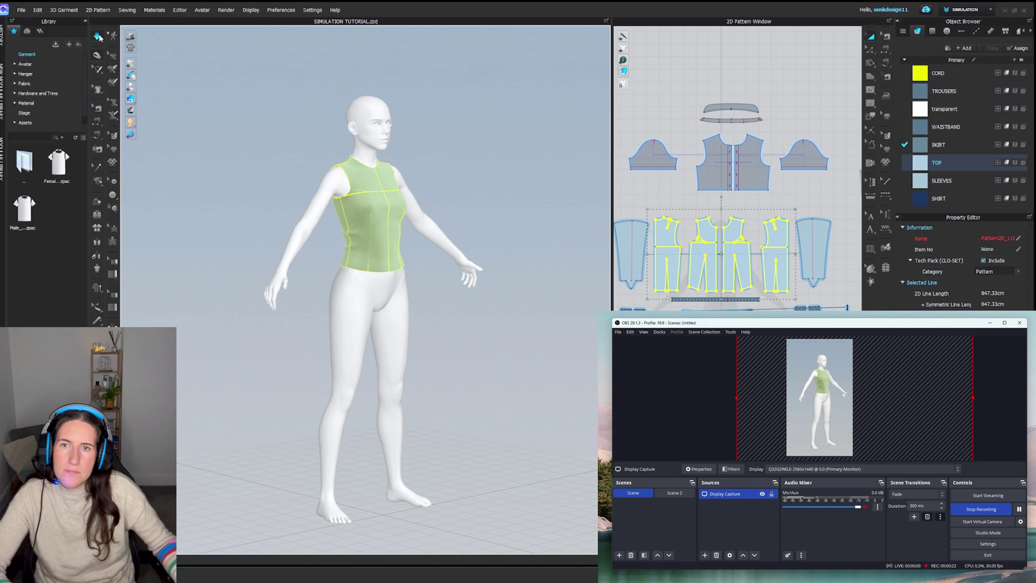
click(97, 37)
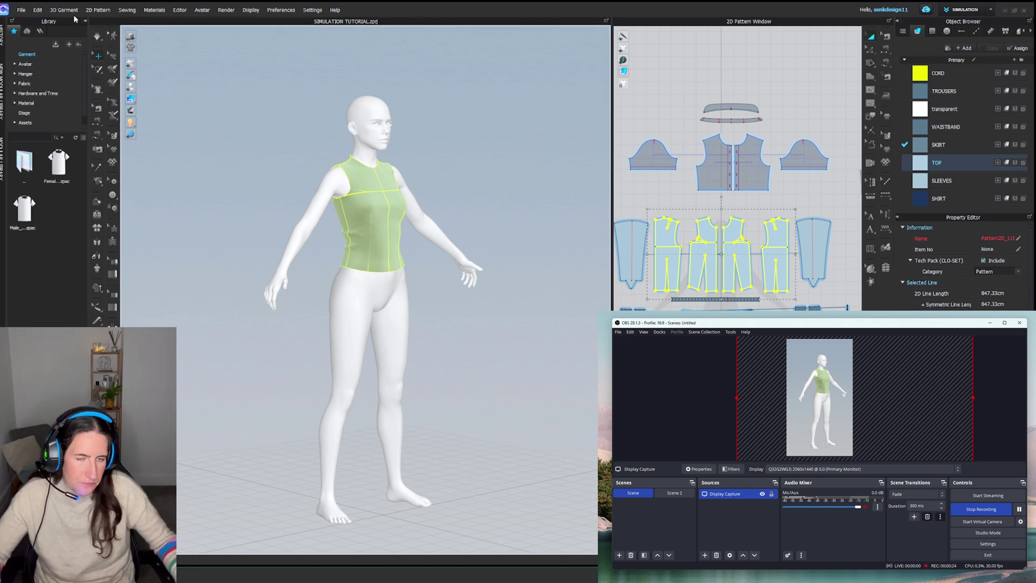
click(972, 510)
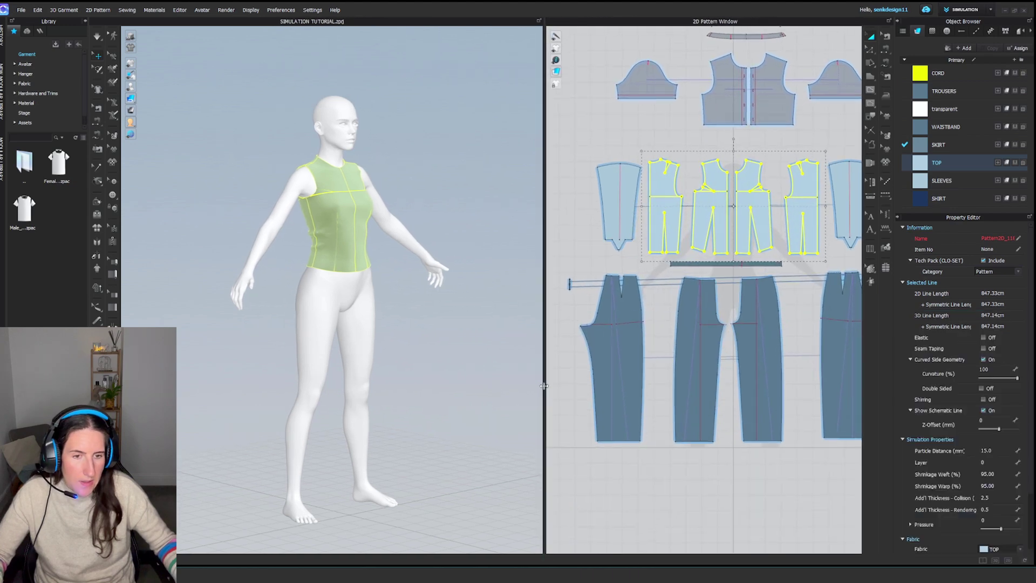
Select all four trouser panels in the pattern layout, activate them and show them in 3D on the avatar.
scroll(624, 364, up, 2)
scroll(628, 368, down, 2)
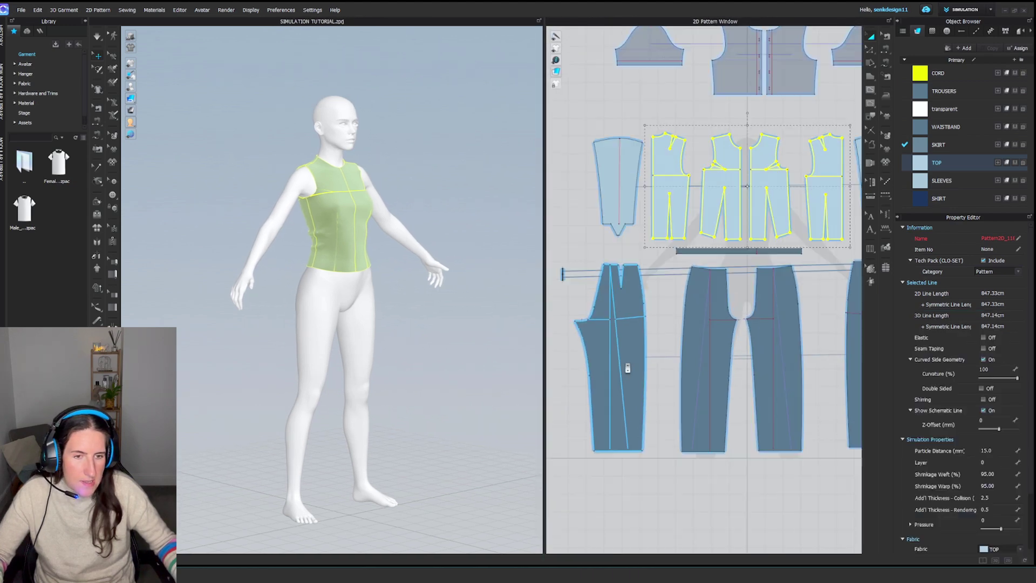
scroll(628, 368, down, 2)
click(627, 369)
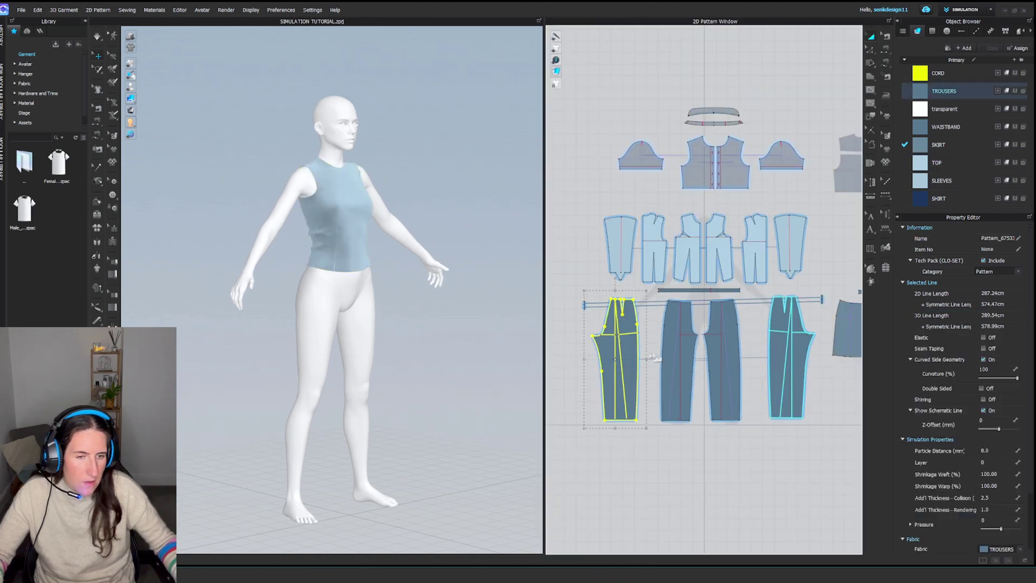
shift+click(669, 335)
shift+click(731, 342)
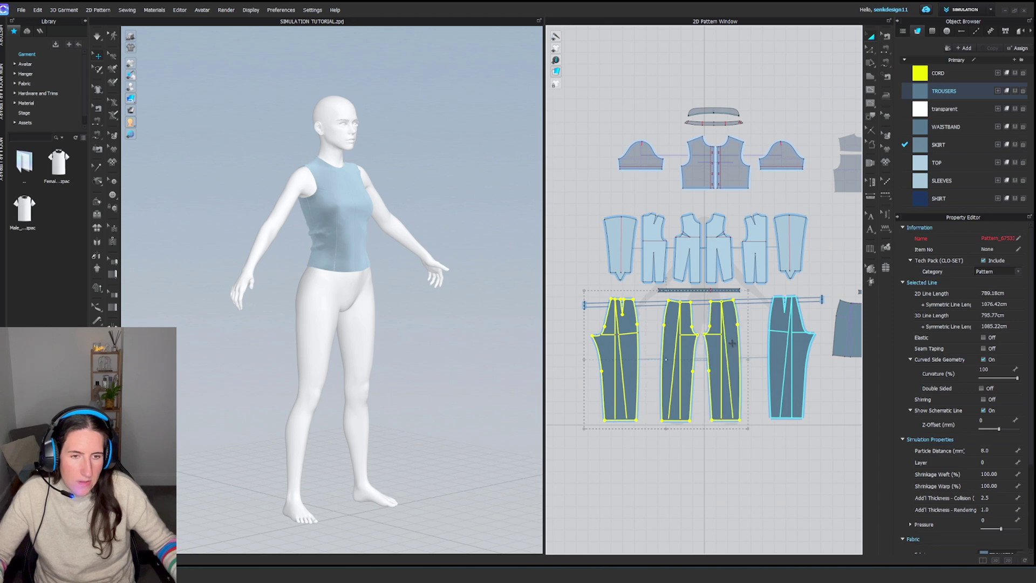
shift+click(774, 344)
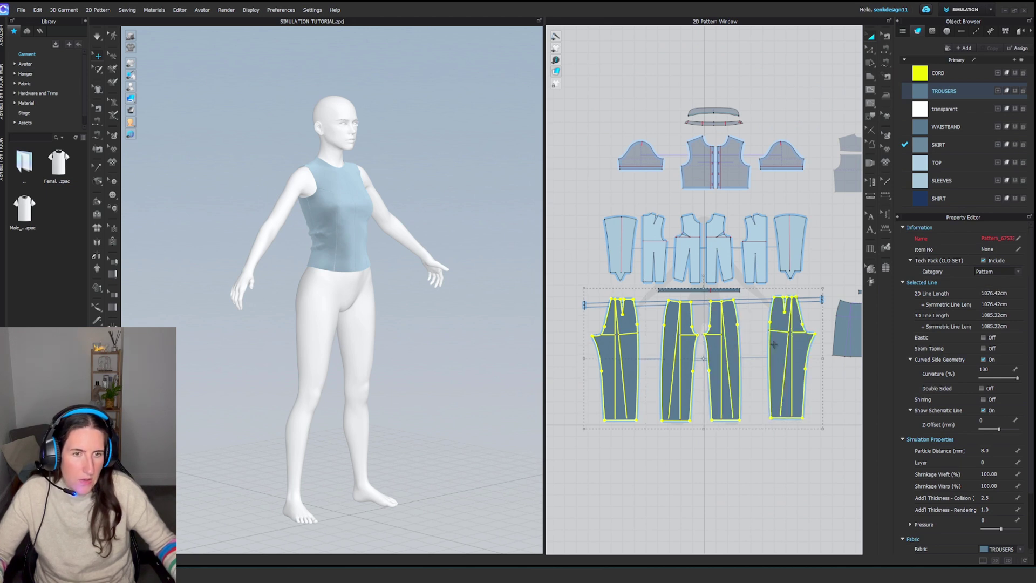
right_click(685, 344)
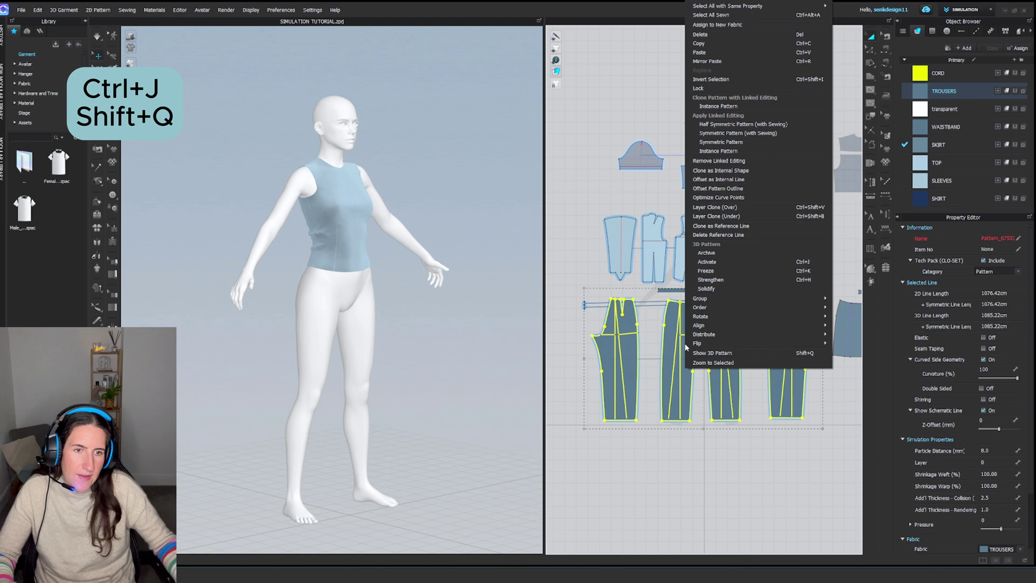
click(718, 261)
right_click(710, 322)
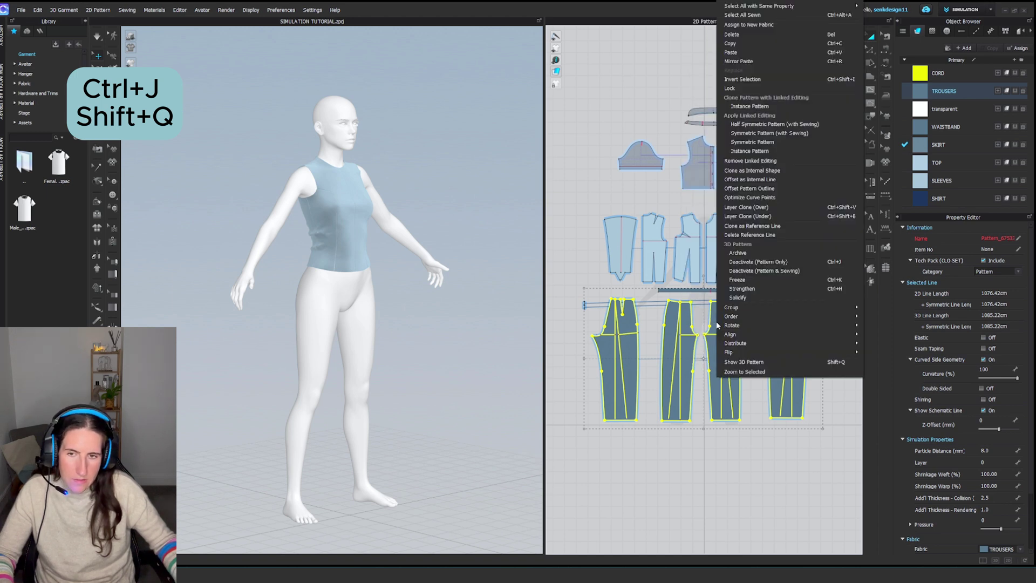
click(733, 365)
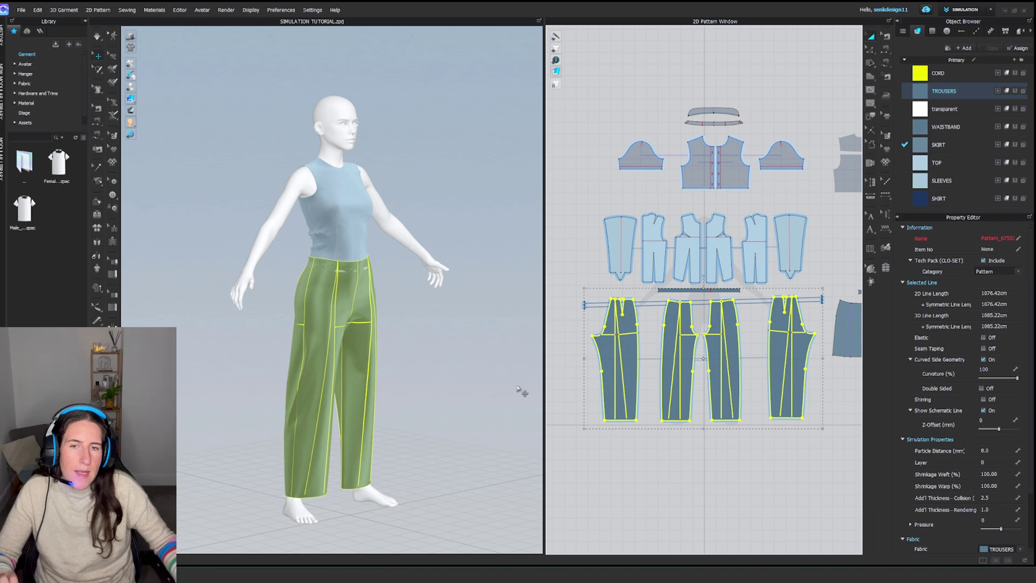
click(430, 383)
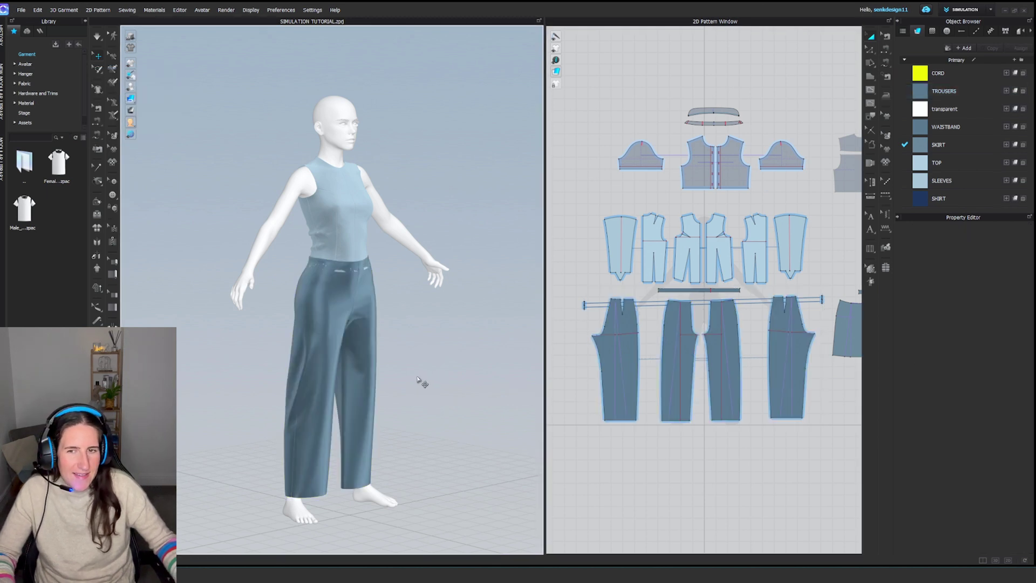
Pull the two front trouser panels forward, away from the avatar's legs.
mouse_move(415, 388)
right_down()
mouse_move(354, 381)
mouse_move(420, 389)
right_up()
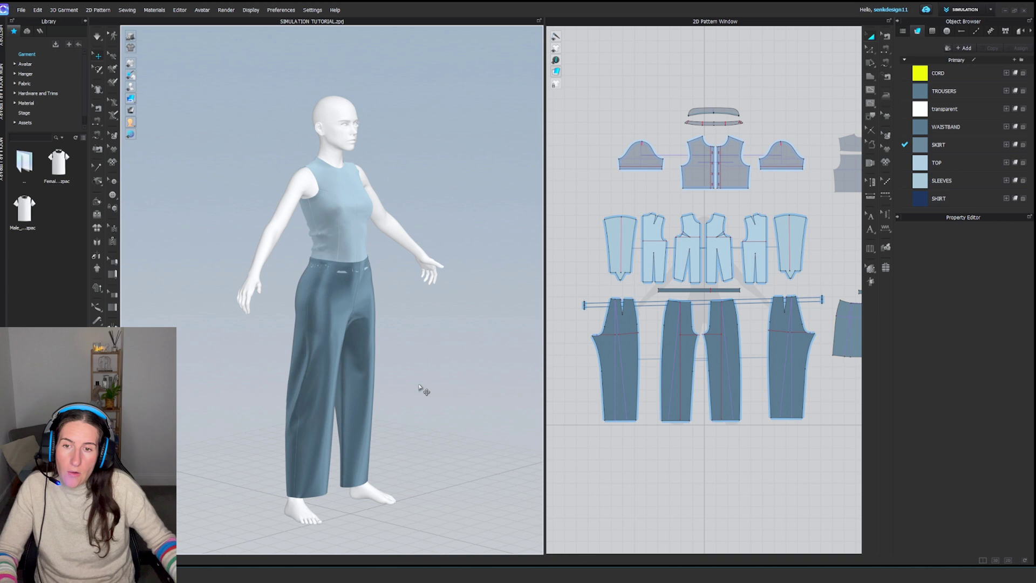
right_drag(381, 398, 415, 399)
right_drag(345, 388, 370, 377)
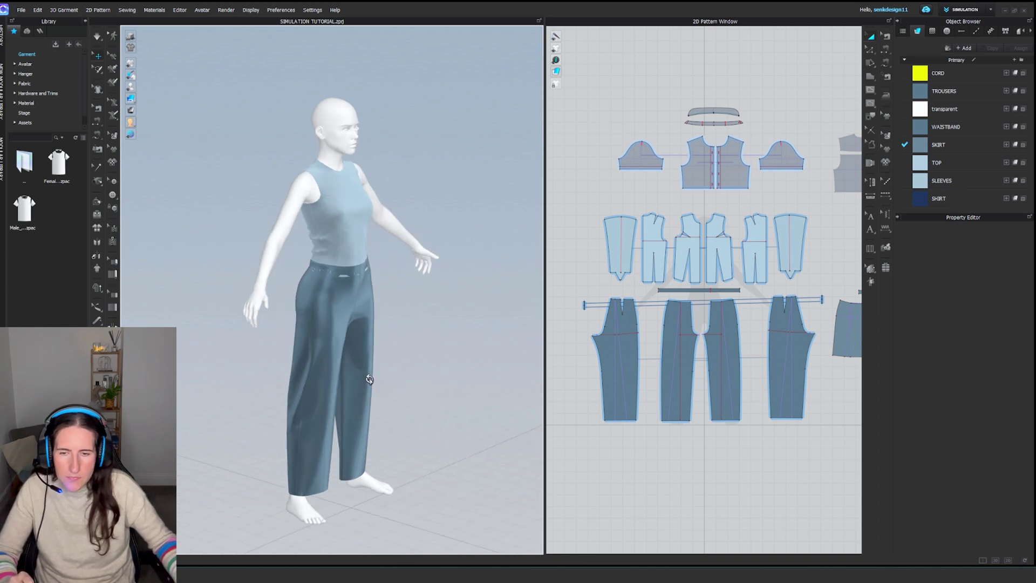
click(369, 378)
right_drag(422, 418, 374, 412)
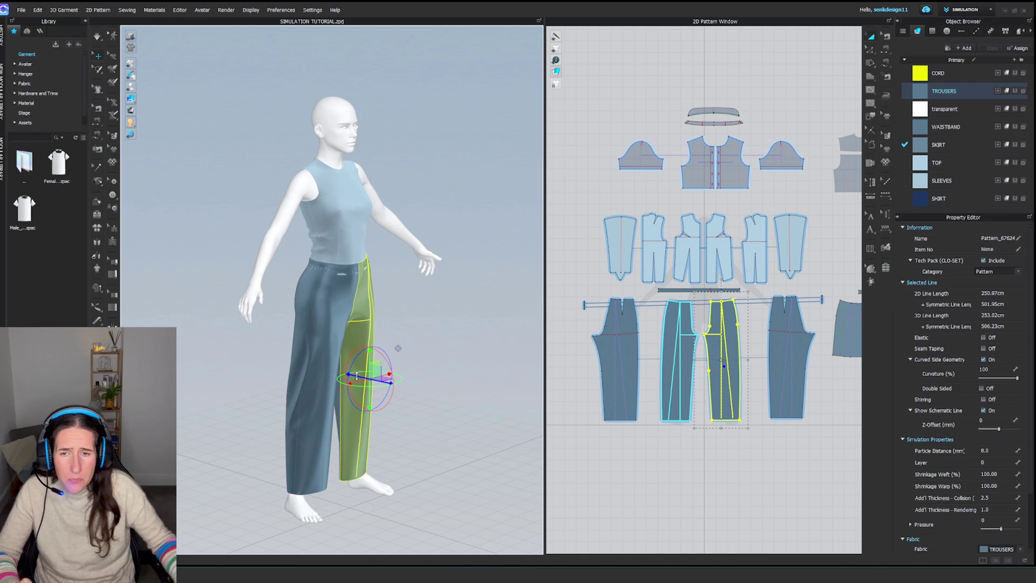
drag(356, 376, 369, 377)
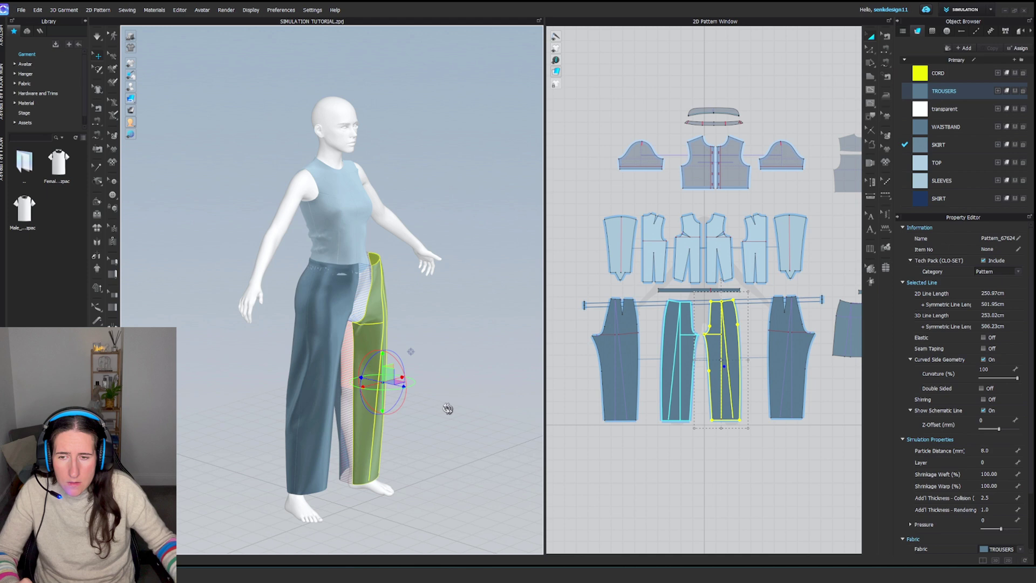
right_drag(448, 409, 379, 407)
click(306, 359)
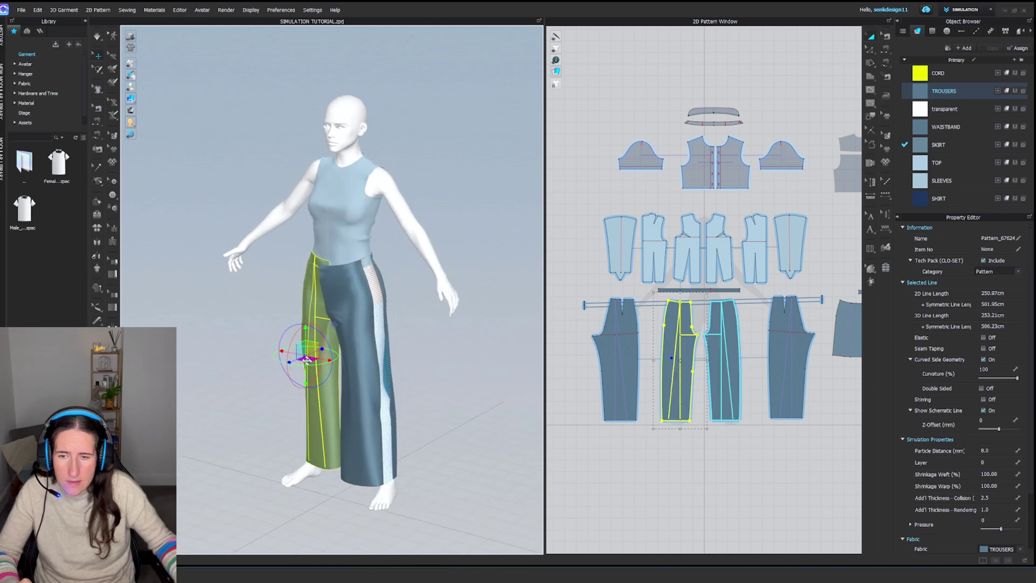
drag(294, 359, 279, 369)
Pull the two back trouser panels backward, away from the avatar's legs.
right_drag(295, 379, 410, 378)
right_drag(271, 324, 254, 335)
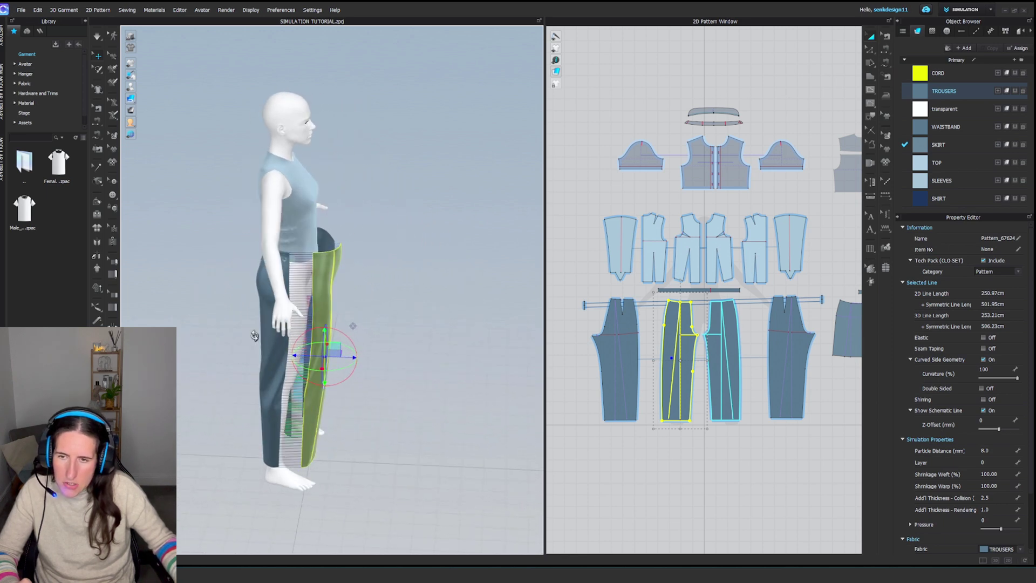
click(284, 338)
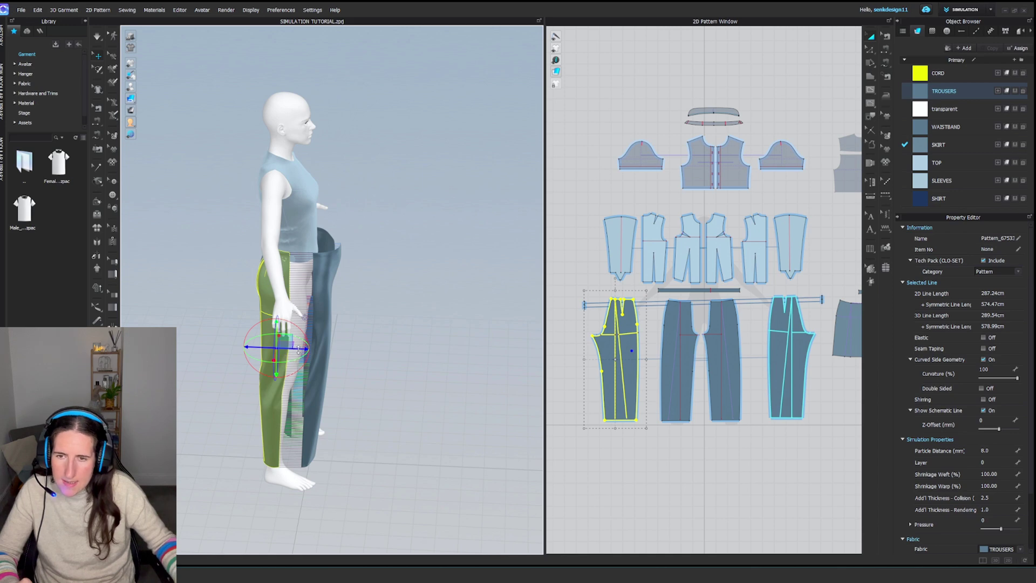
right_drag(299, 350, 459, 358)
click(264, 409)
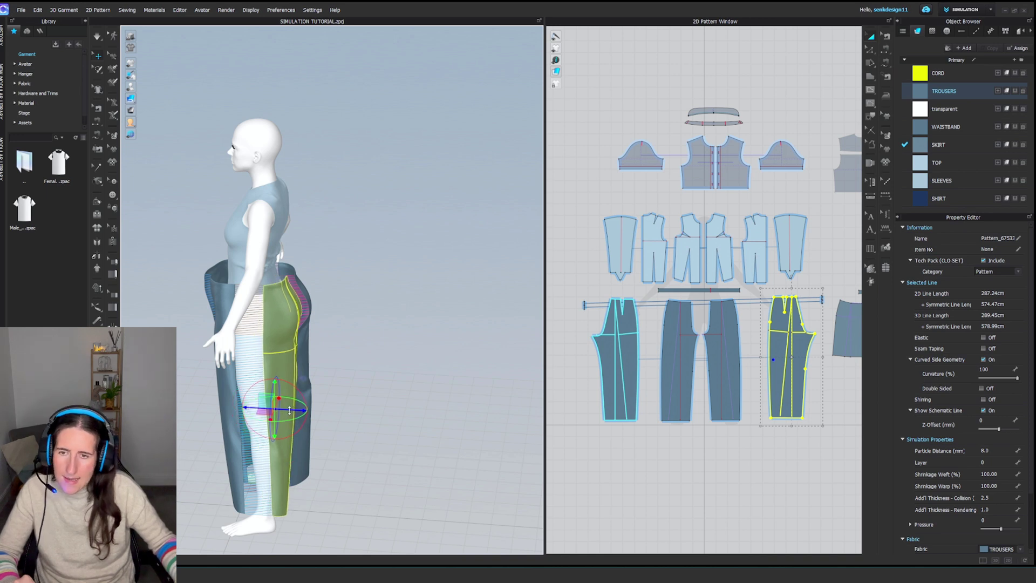
middle_drag(331, 359, 372, 316)
right_drag(372, 316, 374, 364)
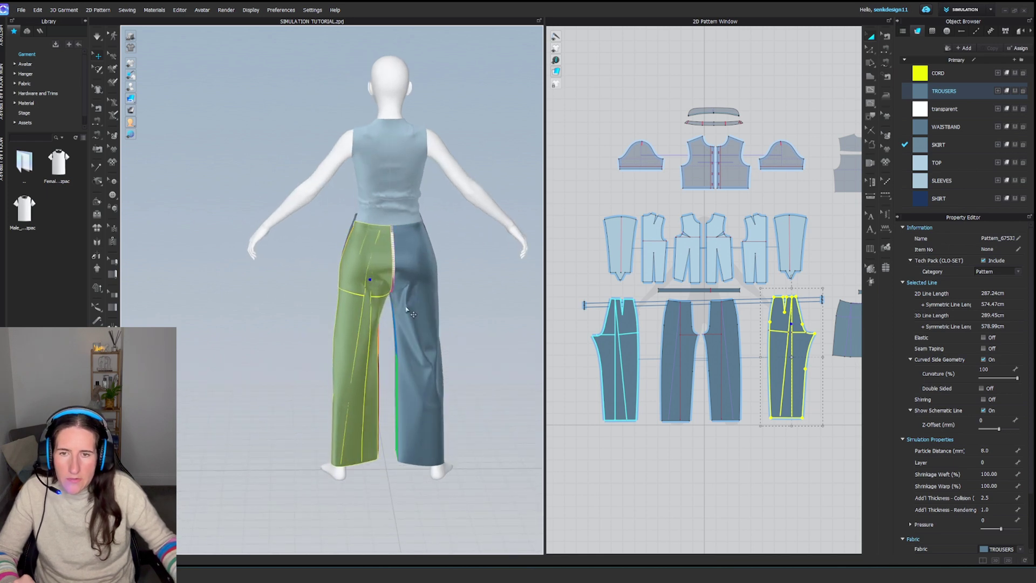
Record the trouser panels' simulation in OBS with the avatar framed from a three-quarter back angle.
right_drag(408, 312, 402, 310)
right_drag(455, 287, 385, 320)
middle_drag(391, 379, 376, 340)
scroll(381, 350, down, 2)
right_drag(379, 339, 391, 335)
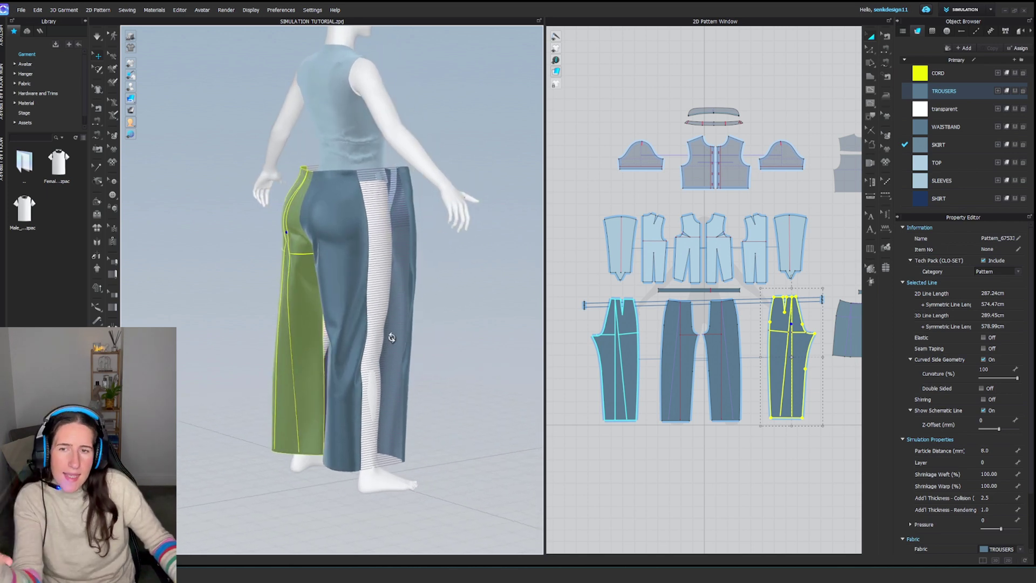
middle_drag(392, 335, 378, 340)
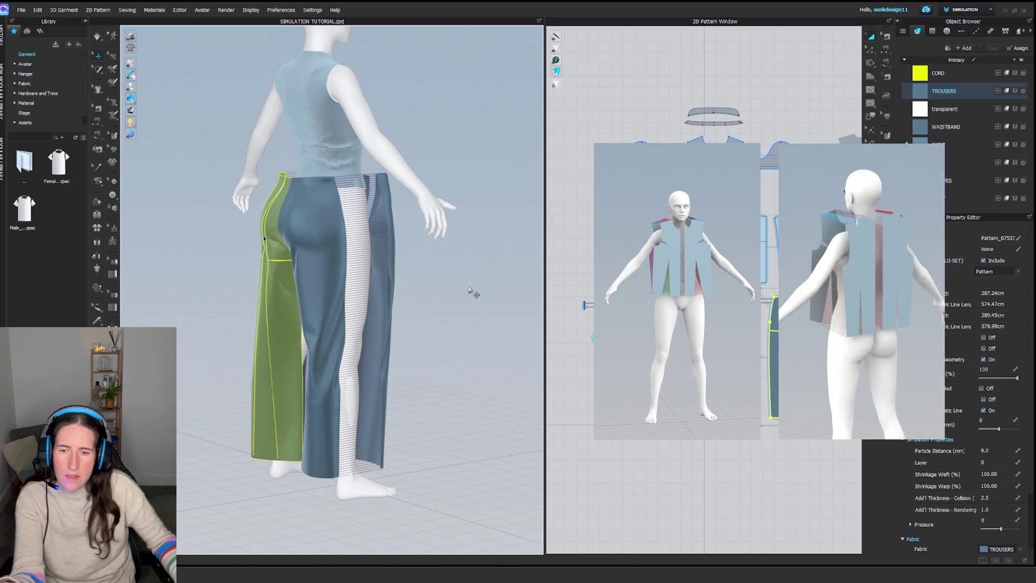
click(444, 316)
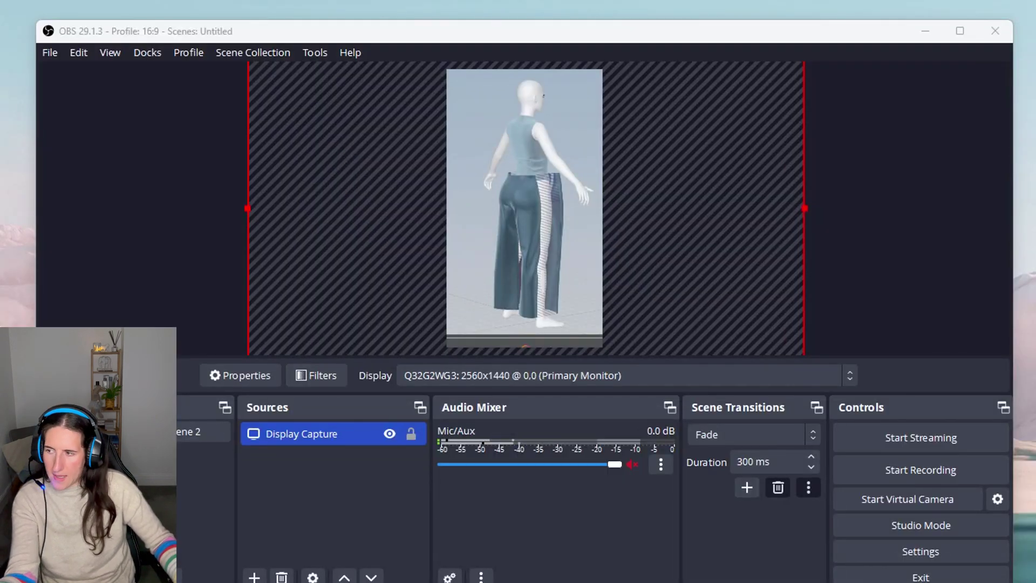
click(922, 468)
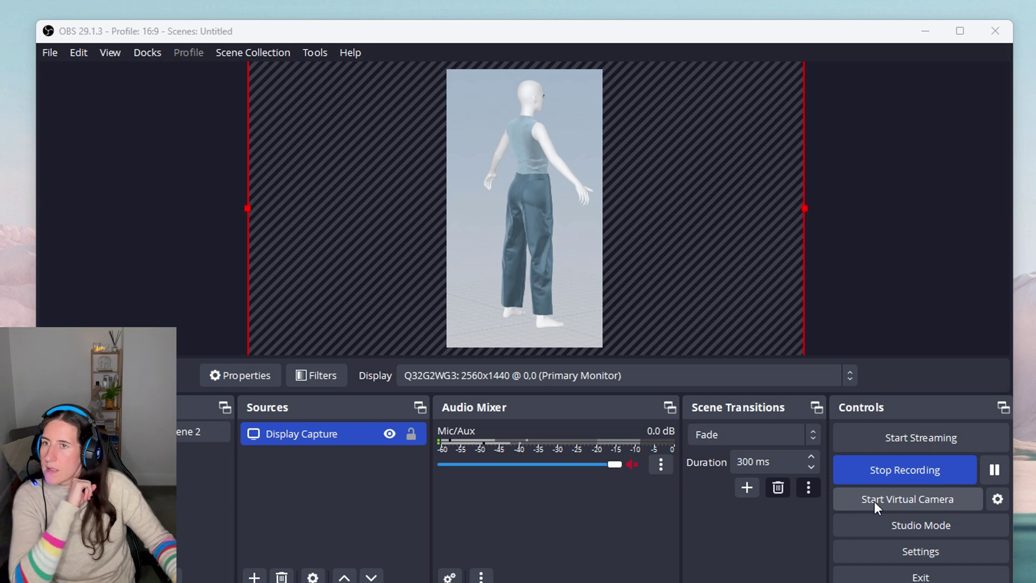
click(882, 470)
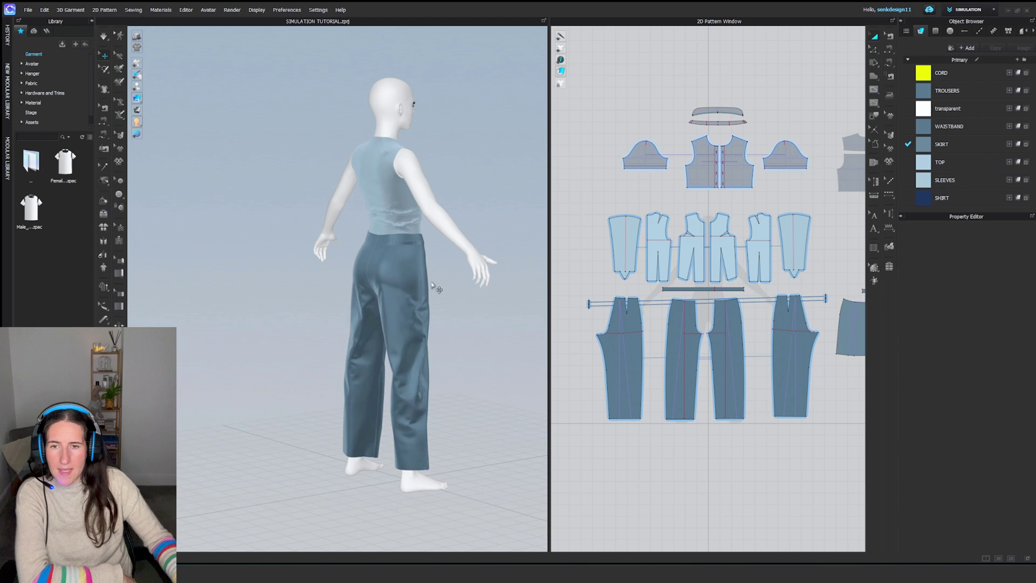
Activate the waistband pattern piece above the trouser panels and show it in 3D.
right_drag(470, 203, 449, 218)
right_drag(439, 286, 415, 281)
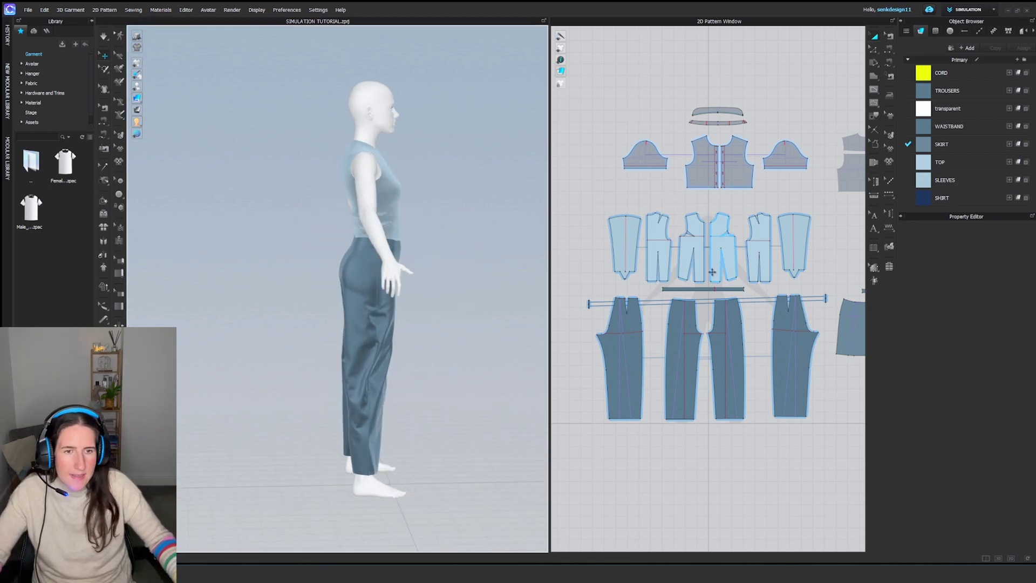
middle_drag(712, 272, 670, 267)
scroll(651, 295, up, 3)
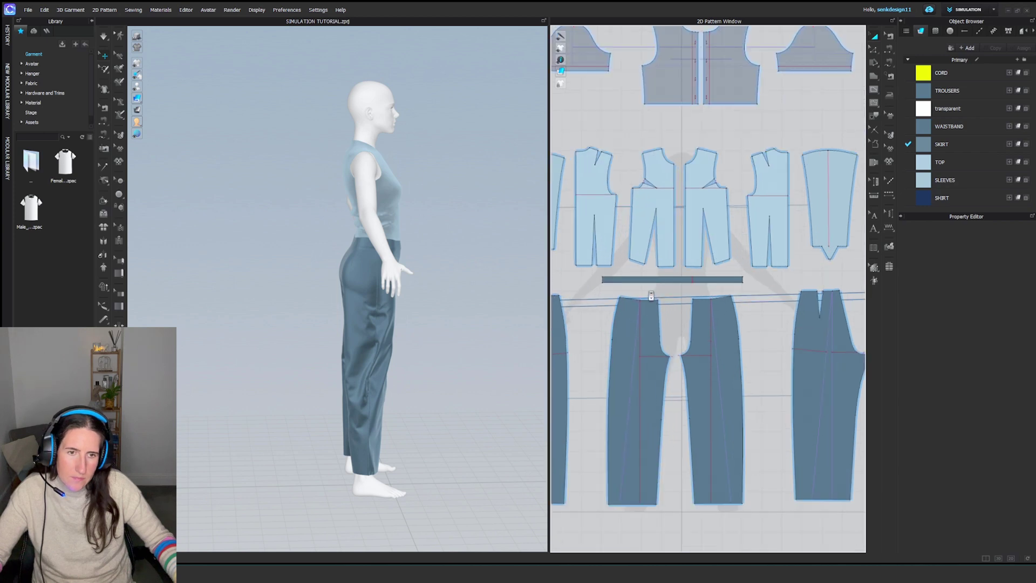
scroll(651, 296, up, 2)
click(650, 273)
right_click(649, 273)
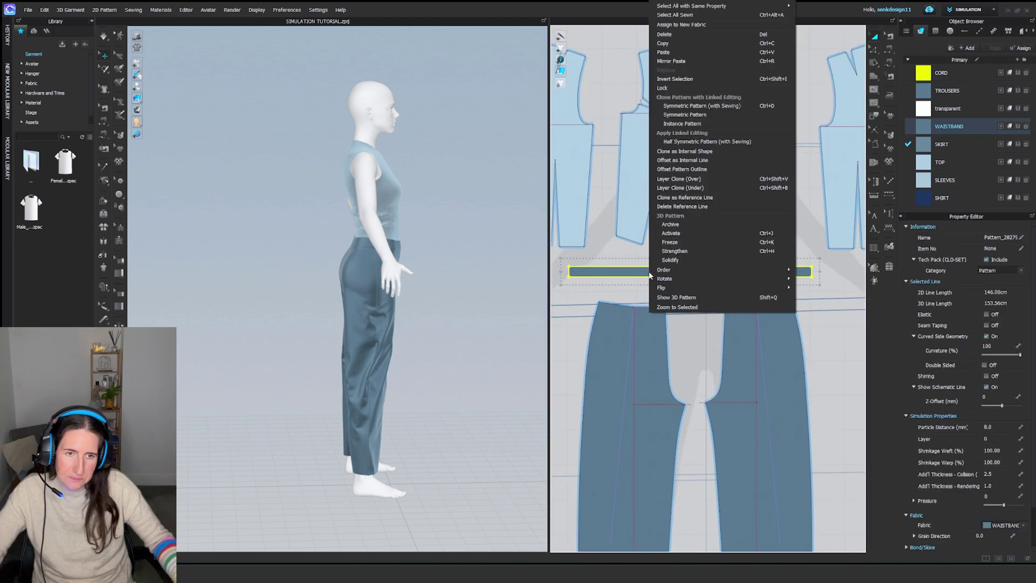
click(681, 233)
right_click(676, 277)
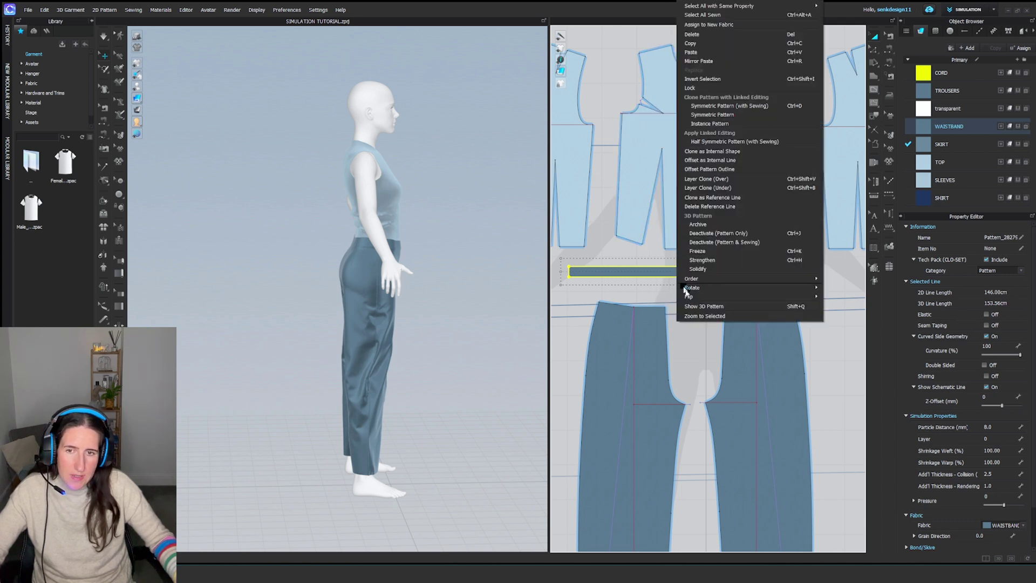
click(687, 301)
Lift the waistband slightly above the top edge of the trousers on the avatar.
right_drag(517, 302, 426, 291)
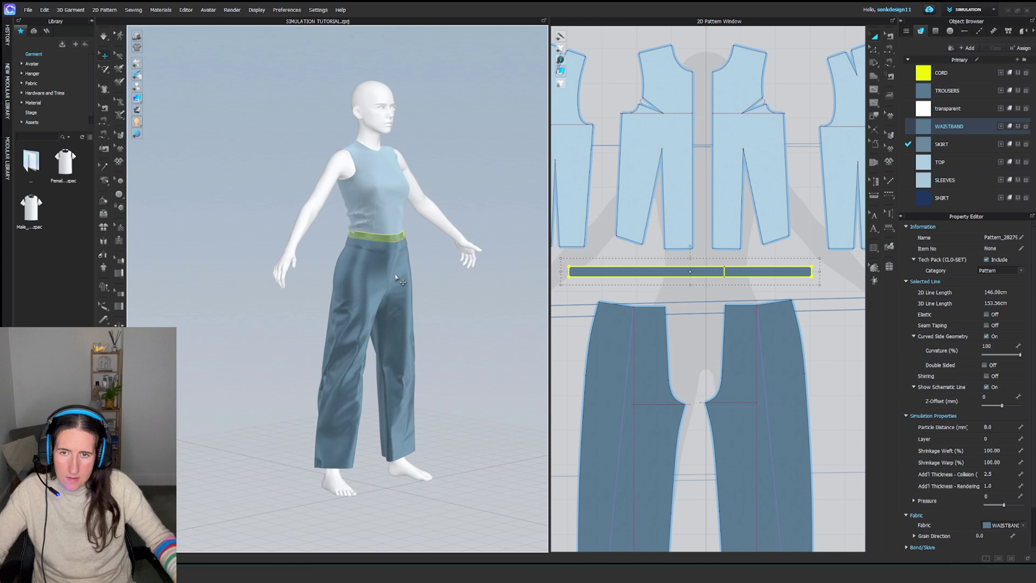
scroll(398, 279, up, 3)
drag(405, 219, 406, 209)
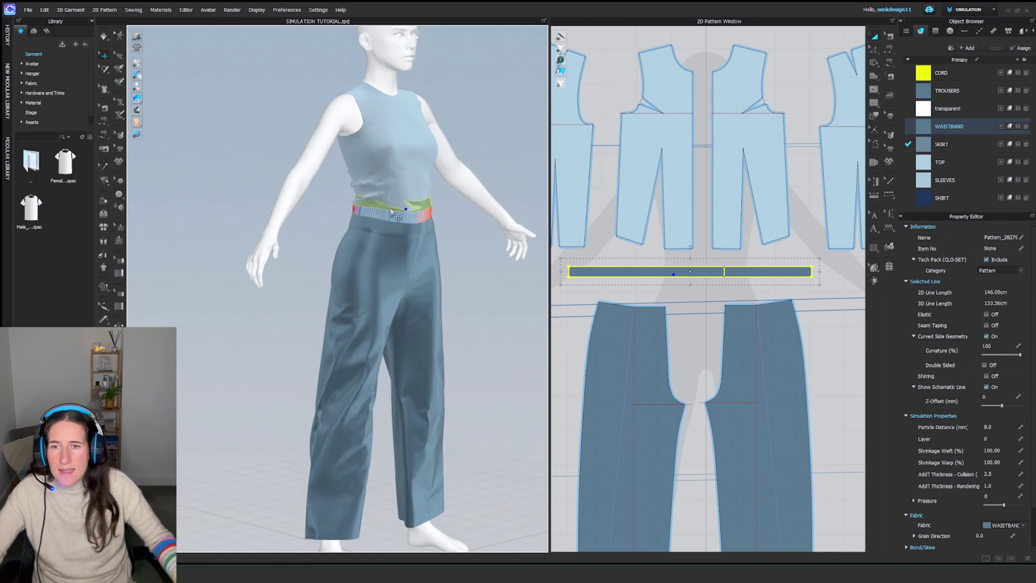
Set the waistband's layer to 1 in its simulation properties.
scroll(392, 216, up, 5)
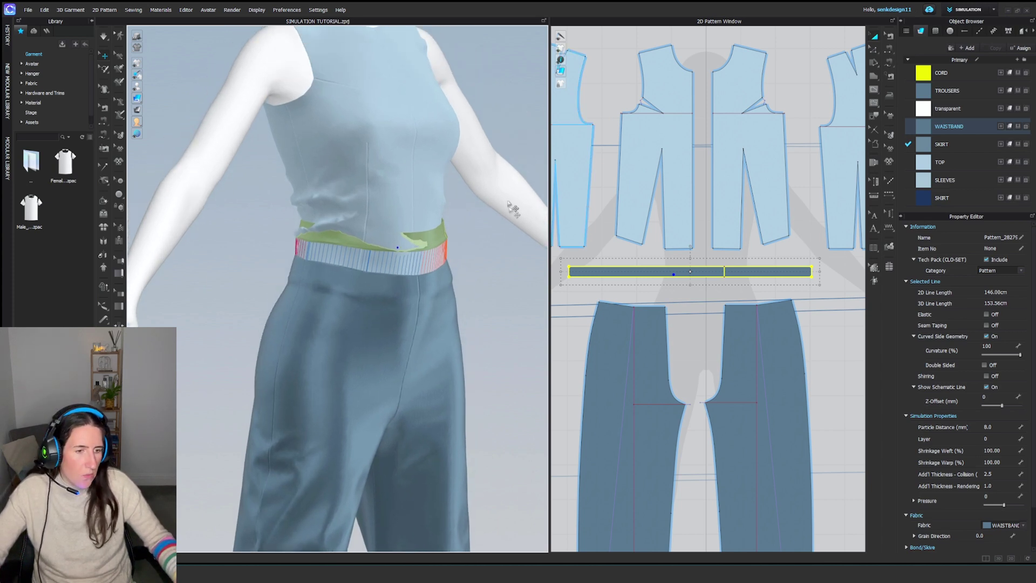
click(1005, 438)
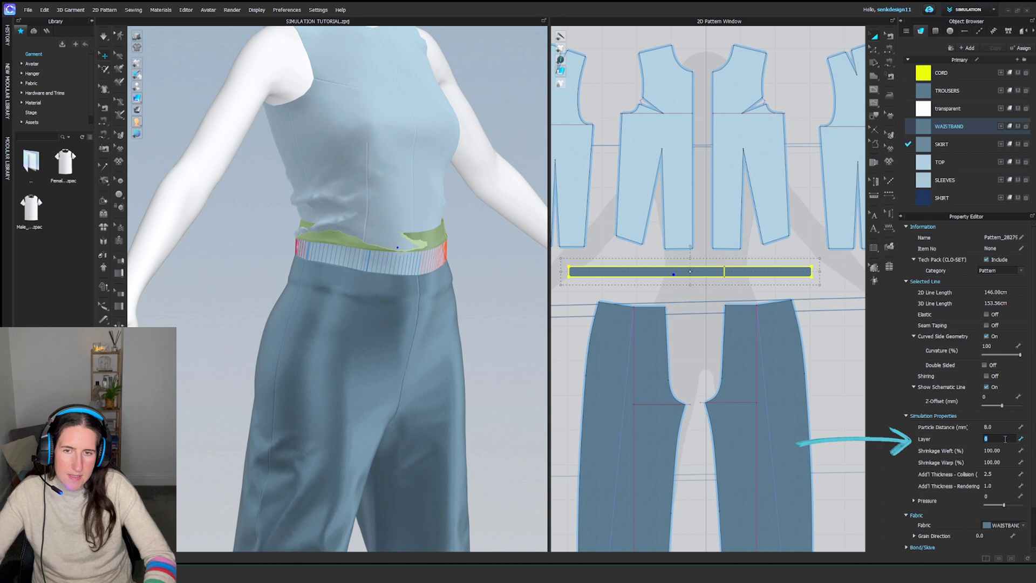
text(1)
key(Return)
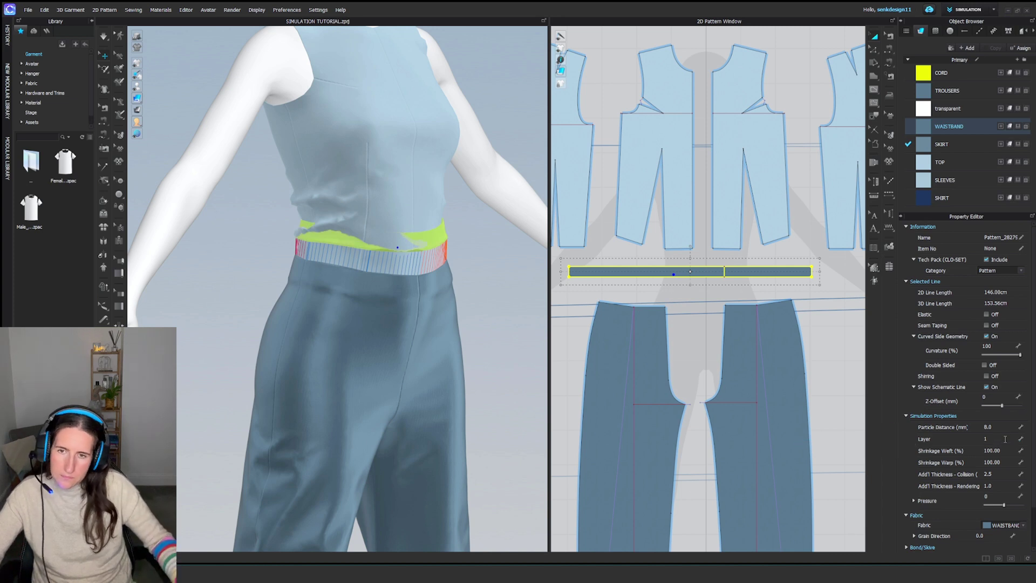
right_drag(324, 276, 342, 294)
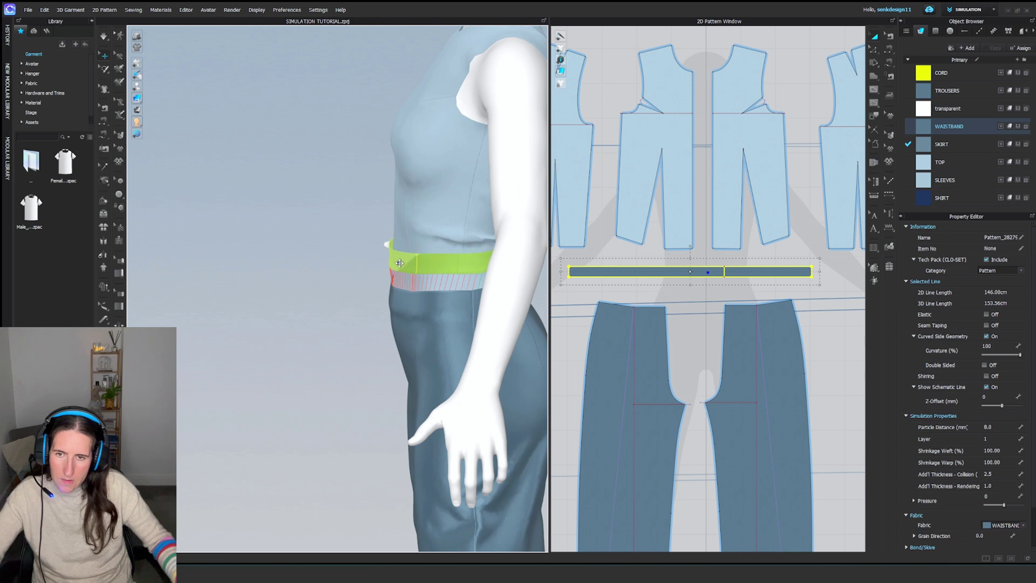
Simulate the waistband so it is pulled down onto the trousers' top edge, with the avatar framed from the front.
right_drag(405, 276, 474, 261)
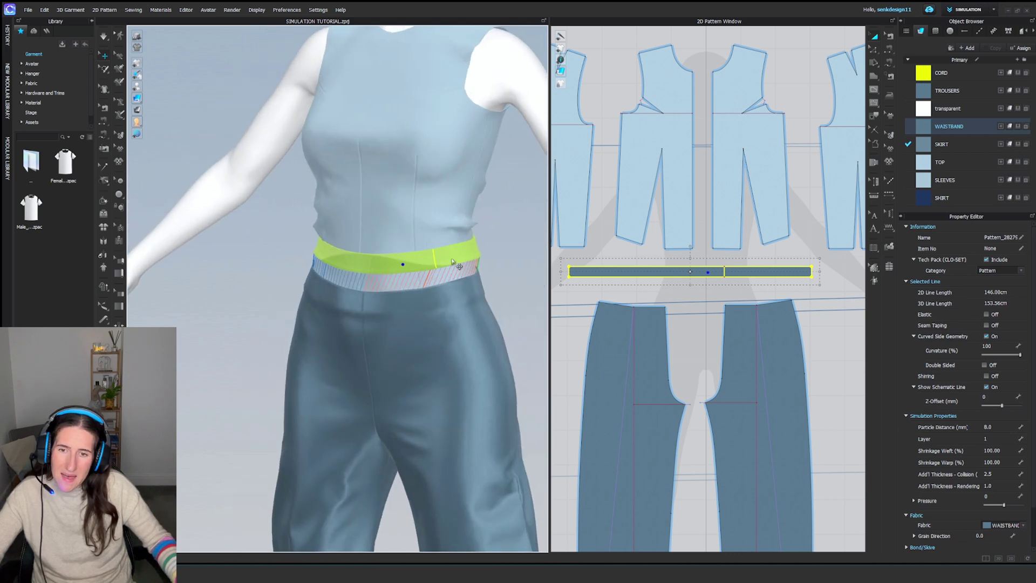
middle_drag(458, 290, 445, 270)
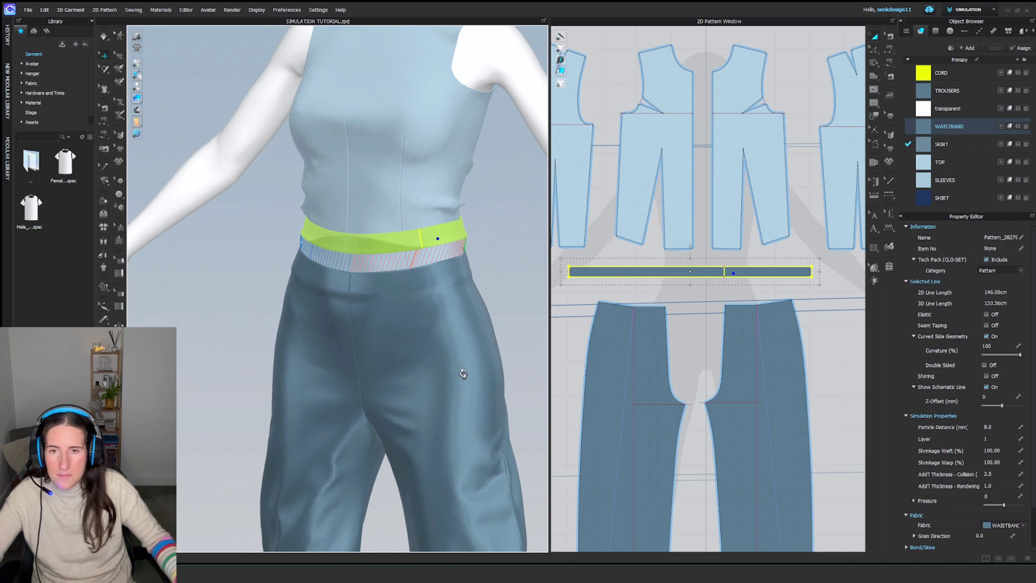
right_drag(463, 373, 492, 371)
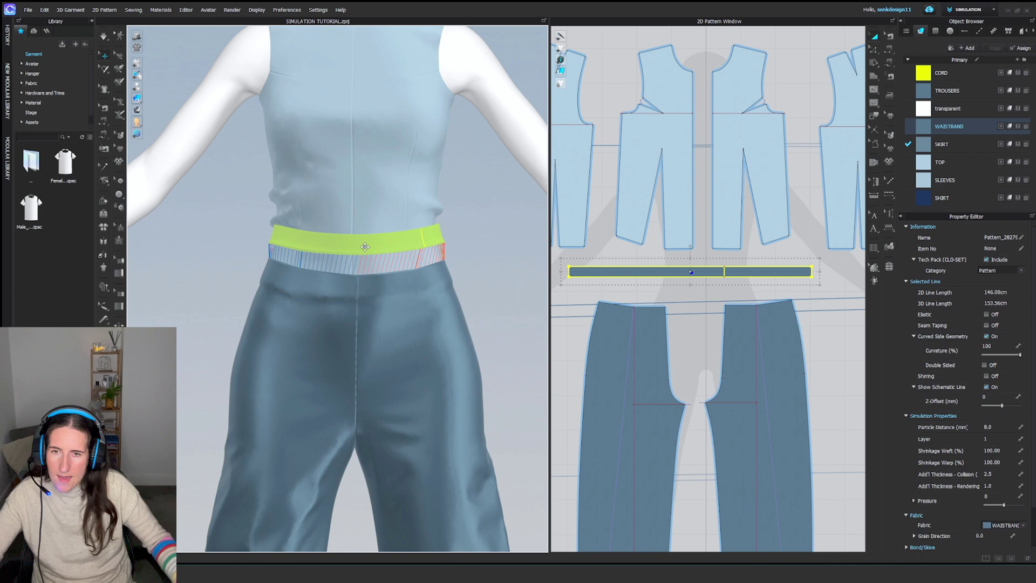
right_drag(381, 286, 391, 308)
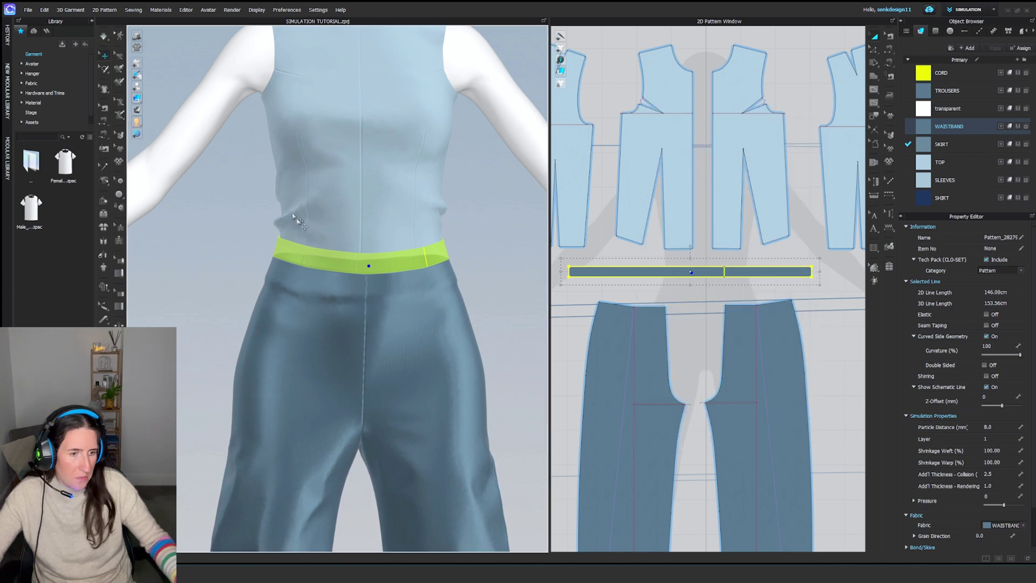
Set the waistband's layer back to 0 in its simulation properties.
click(331, 266)
double_click(998, 438)
text(0)
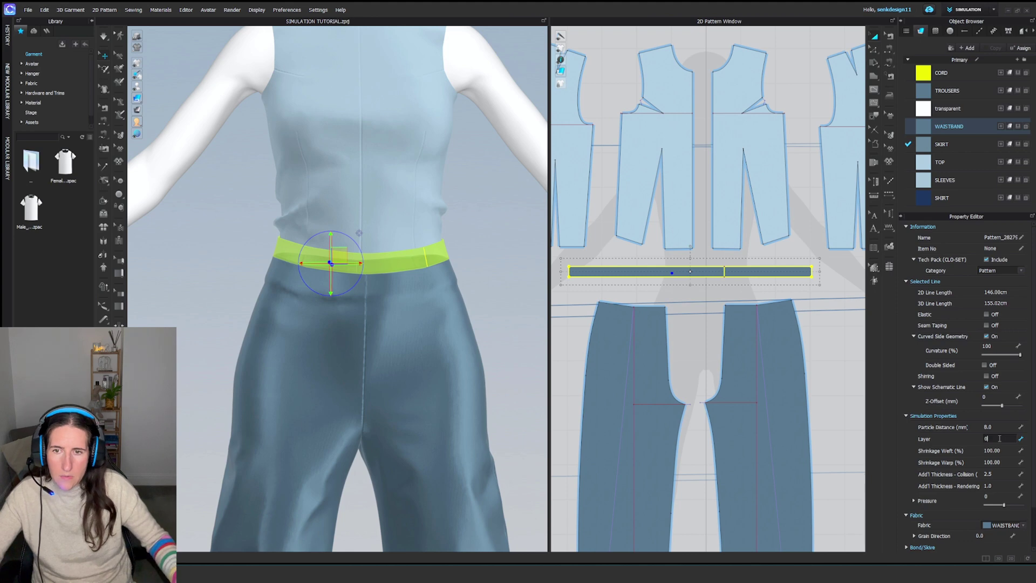
key(Return)
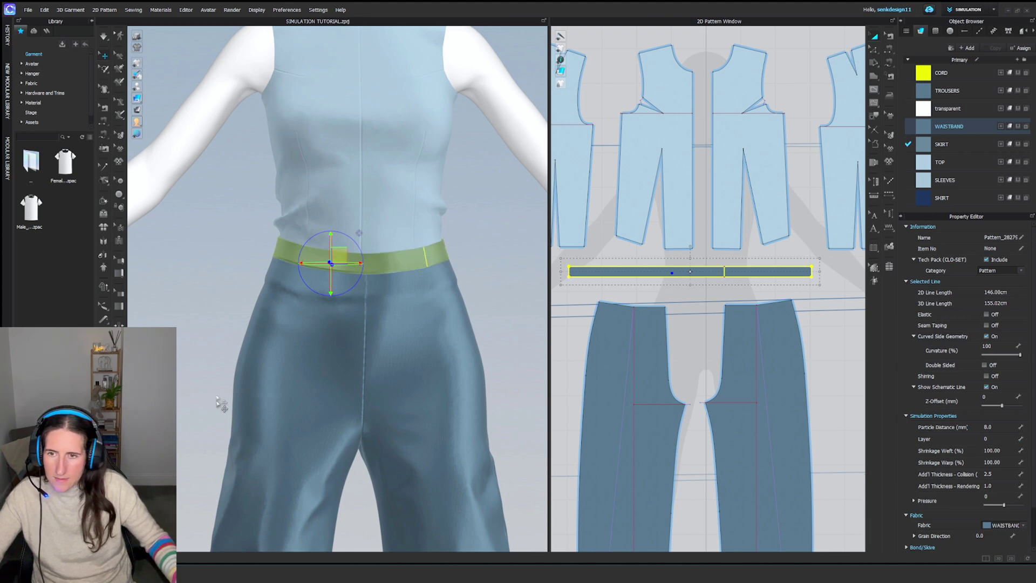
Activate both sleeve pattern pieces on either side of the top's panels.
right_drag(232, 385, 277, 394)
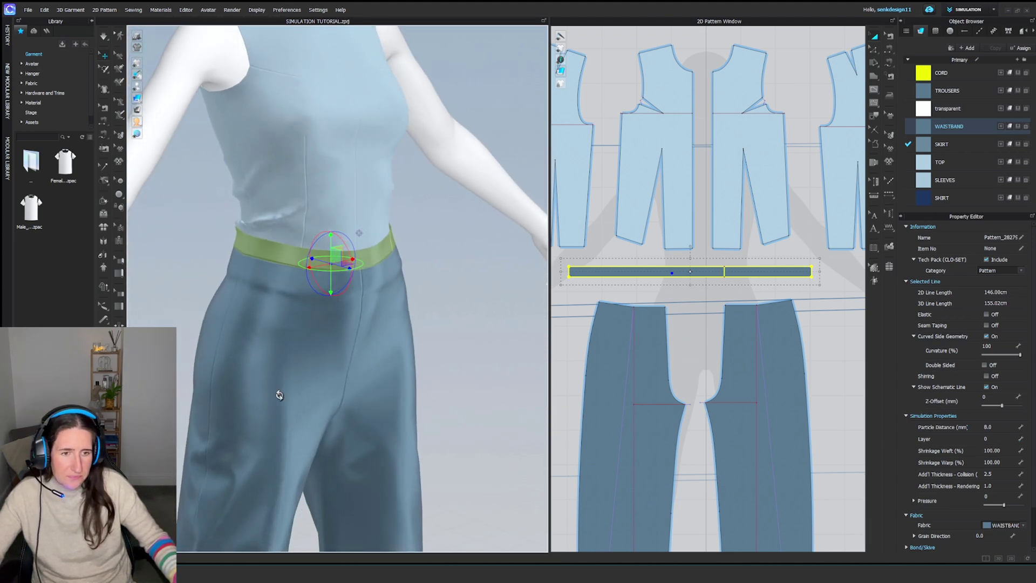
scroll(798, 352, up, 3)
scroll(801, 371, down, 2)
scroll(802, 371, down, 5)
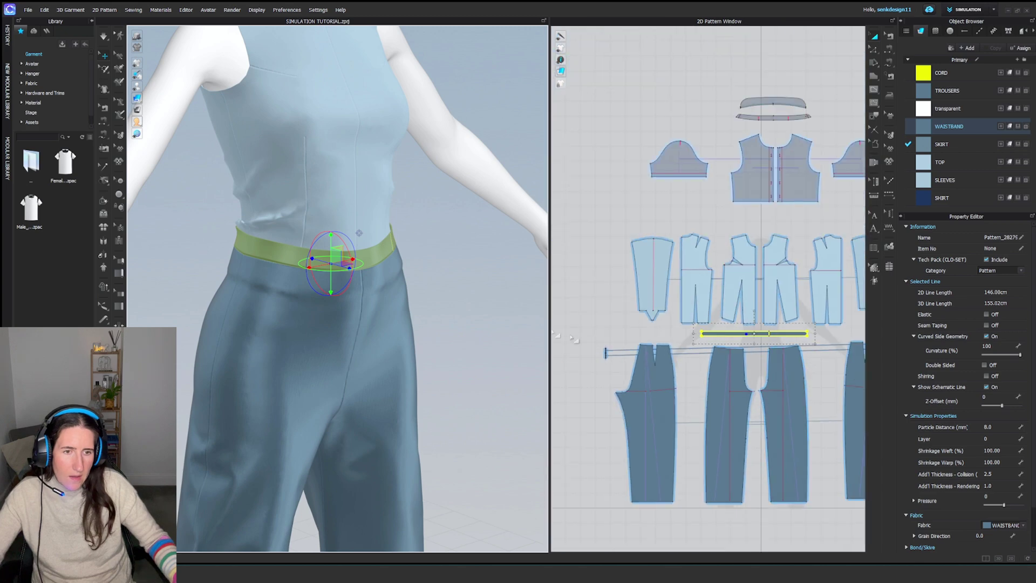
scroll(703, 357, down, 1)
scroll(703, 356, down, 1)
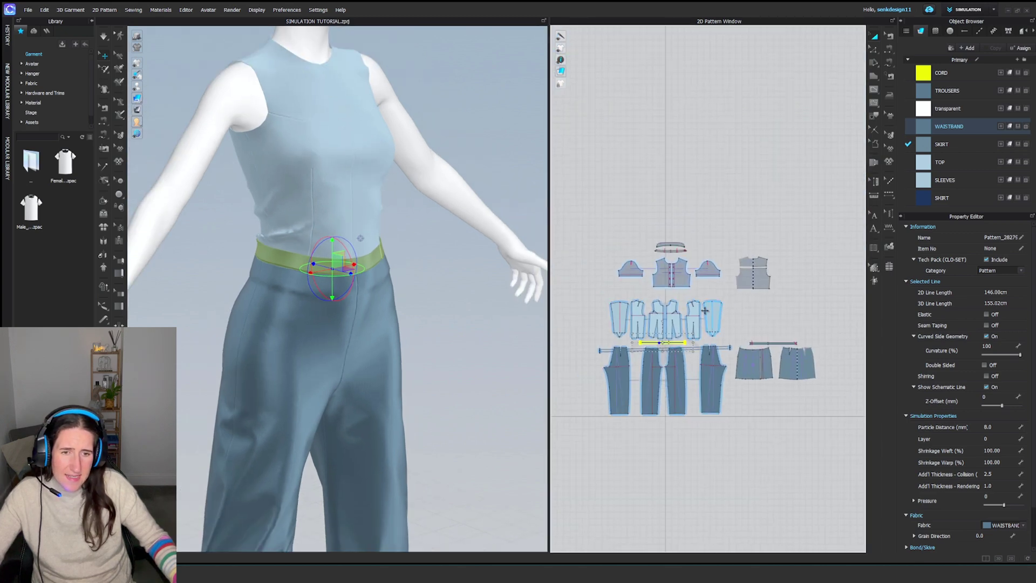
click(713, 318)
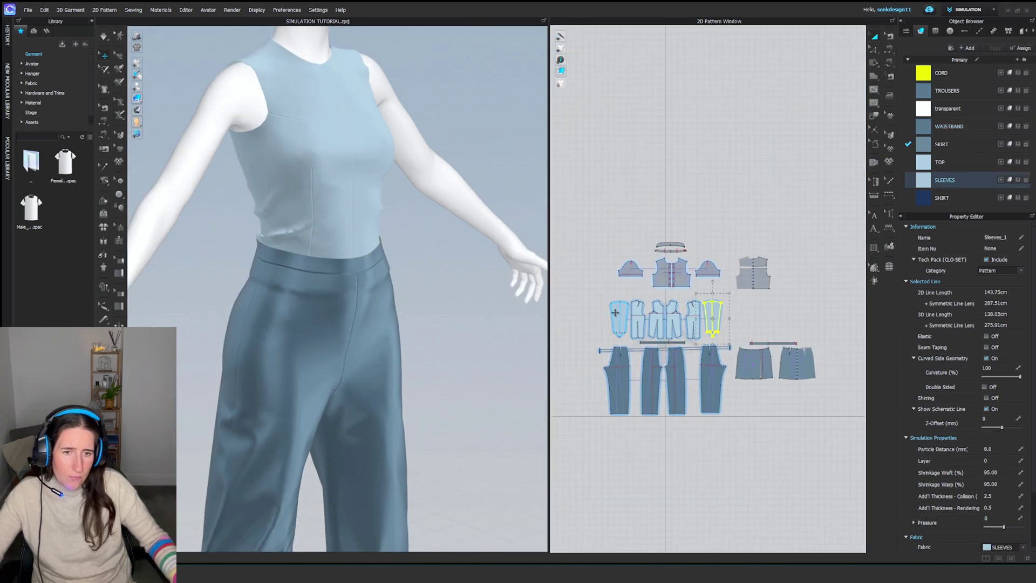
shift+click(619, 315)
right_click(617, 317)
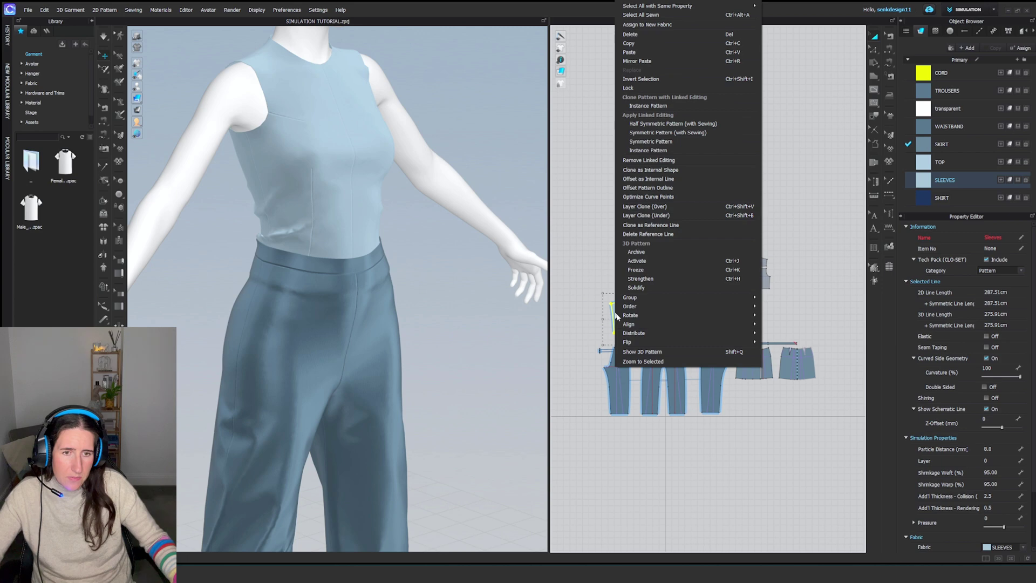
click(641, 262)
Deactivate the sleeve on the avatar's left arm, pattern only, hide it in 3D, and select the remaining sleeve.
scroll(300, 266, down, 2)
scroll(296, 253, up, 3)
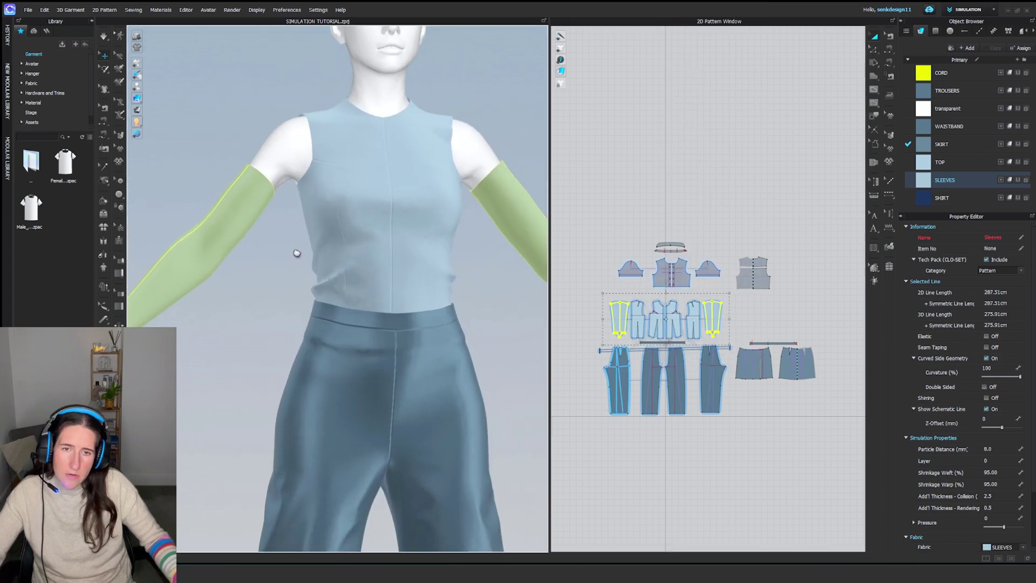
click(506, 247)
click(518, 222)
right_click(519, 221)
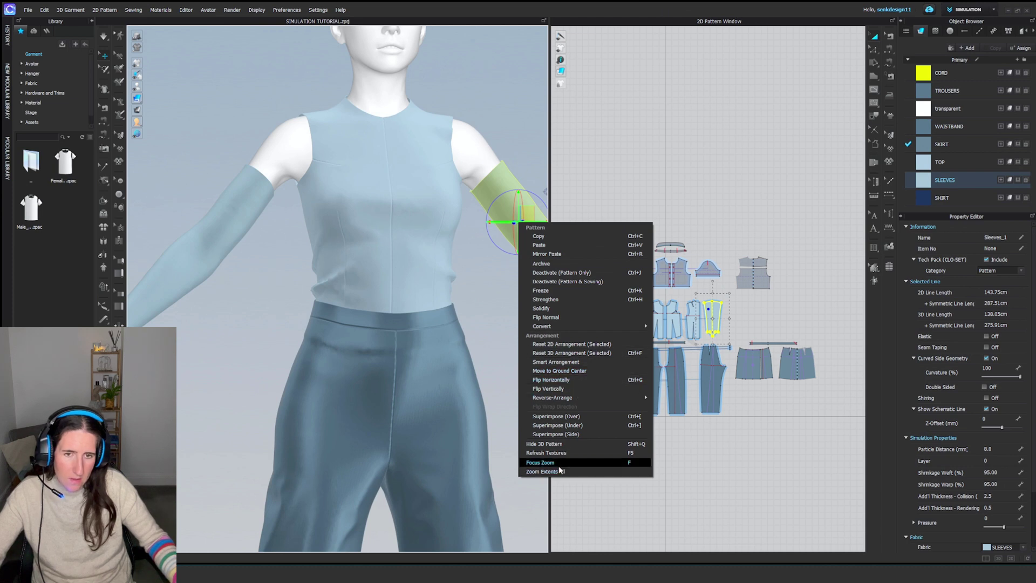
click(556, 273)
right_click(539, 249)
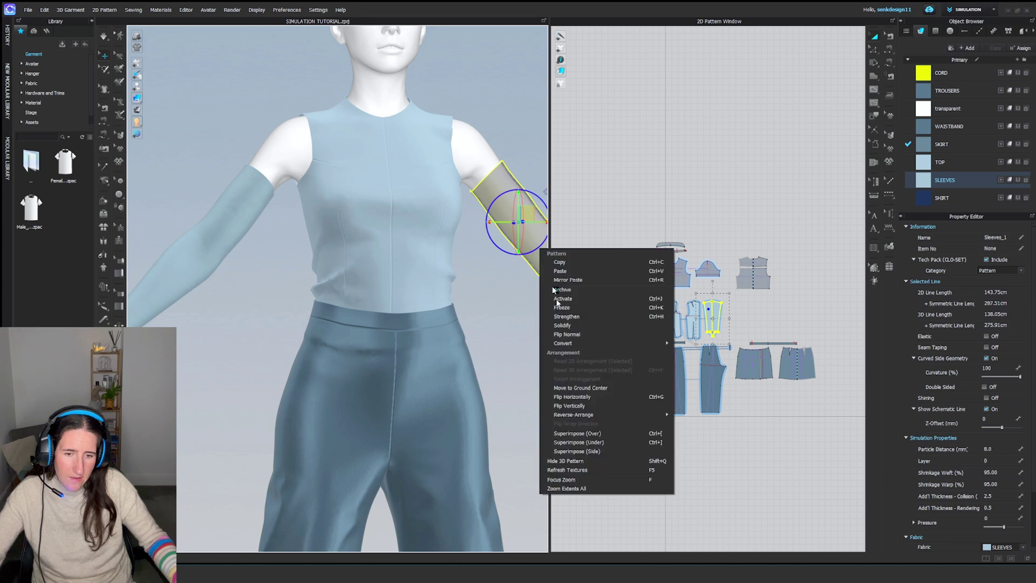
click(580, 462)
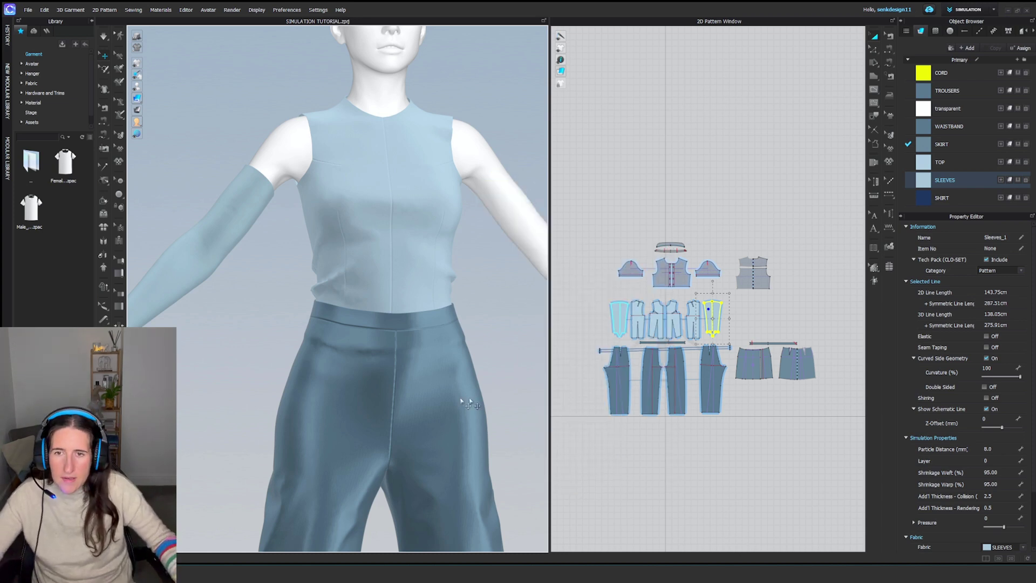
right_drag(284, 288, 266, 238)
click(264, 243)
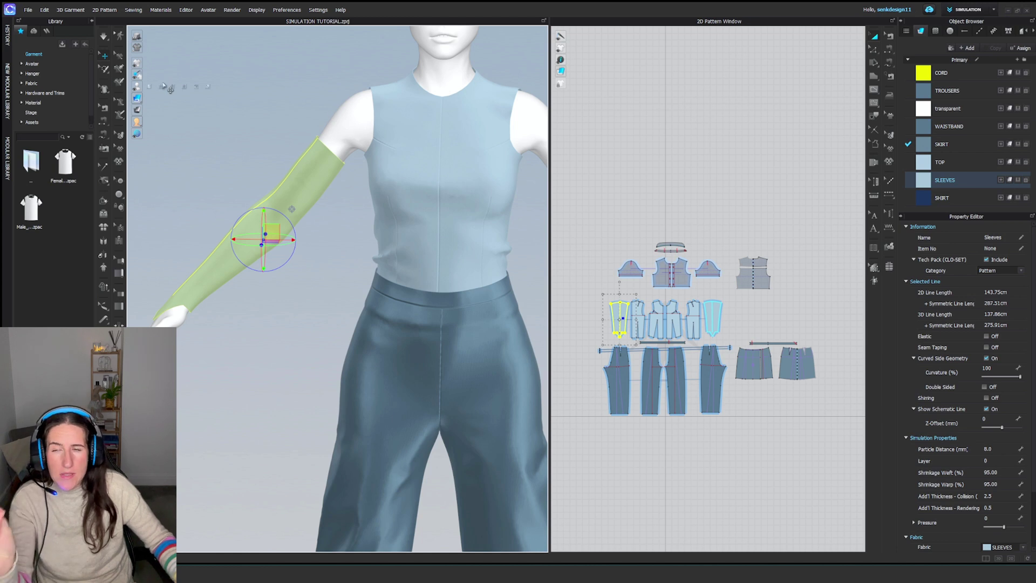
Add the FV2_Naomi avatar from the library to the scene, translated 1.0 m in X and 1 m in Y.
mouse_move(150, 90)
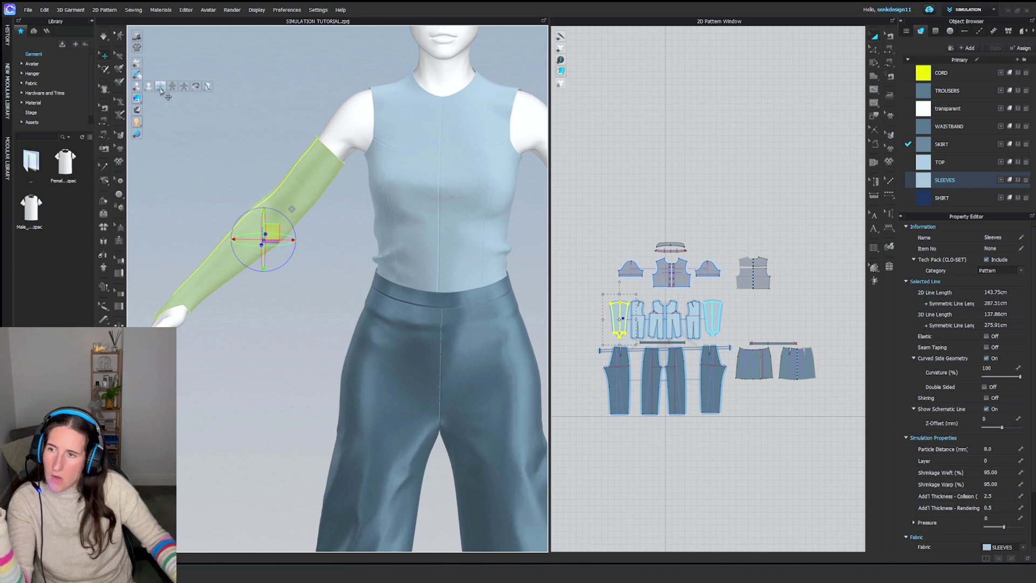
click(32, 63)
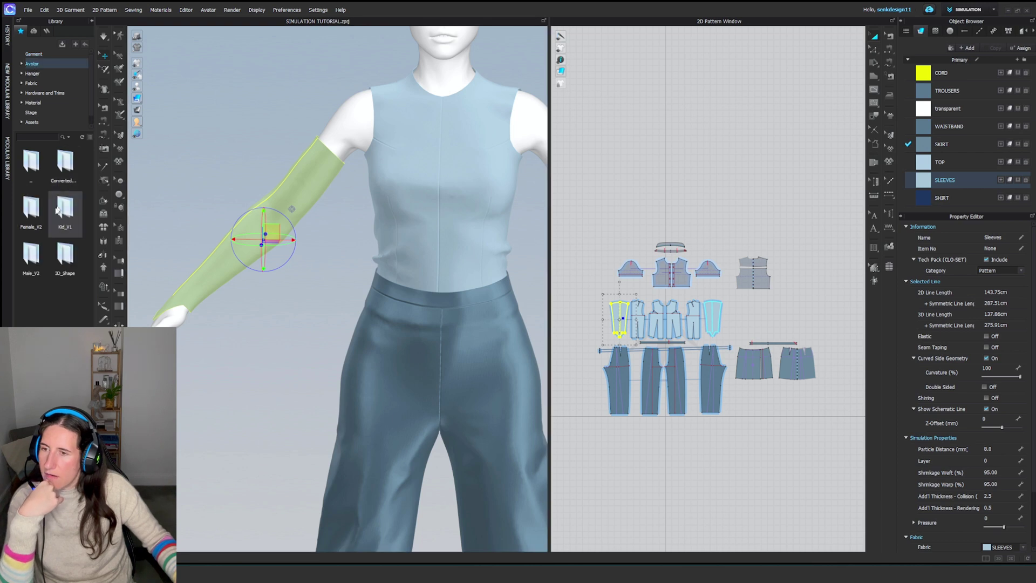
double_click(64, 345)
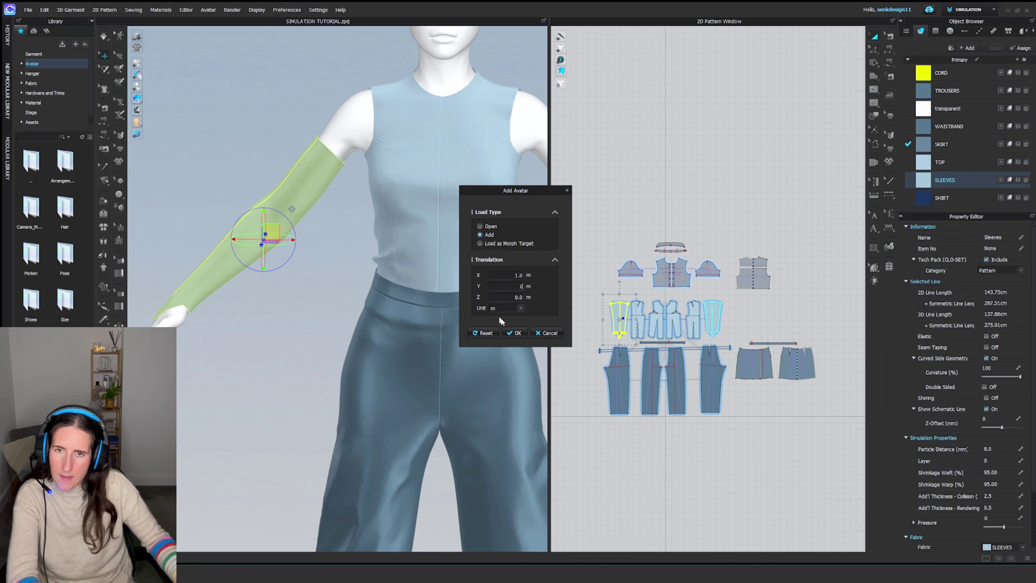
click(515, 332)
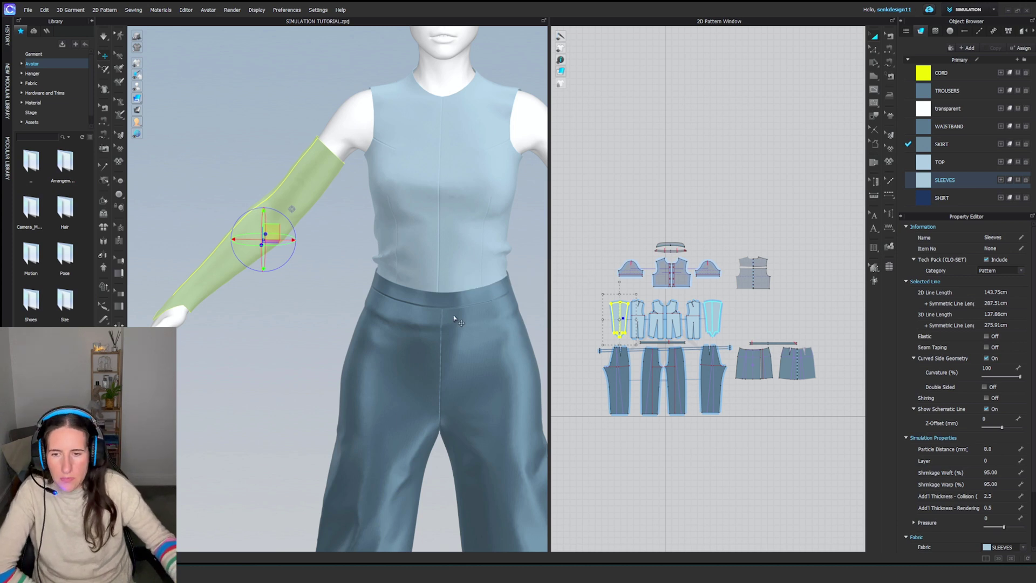
Lower the newly added avatar to stand level beside the original avatar.
mouse_move(412, 371)
right_down()
mouse_move(358, 369)
mouse_move(392, 368)
right_up()
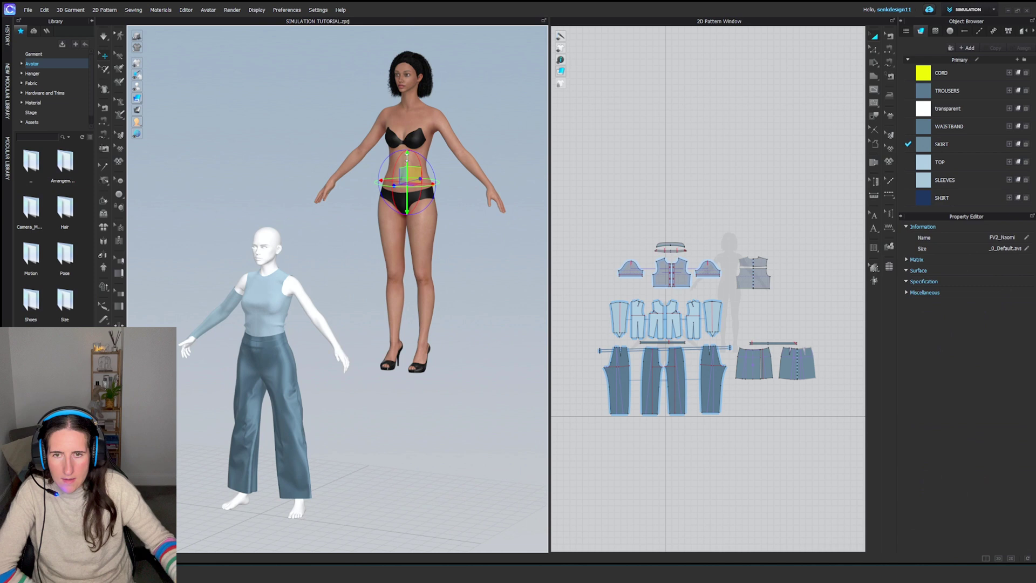
drag(407, 159, 381, 264)
scroll(373, 250, up, 4)
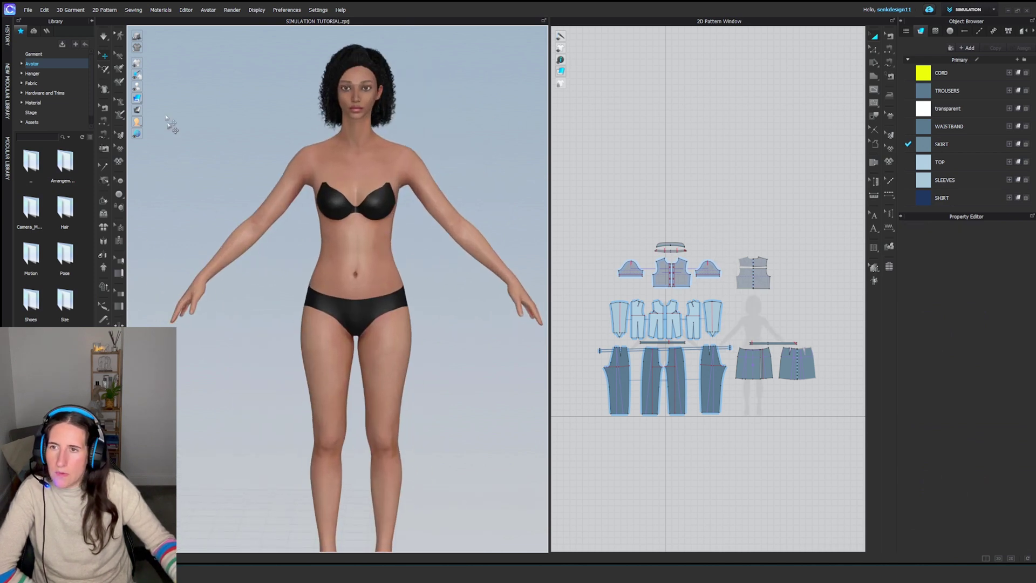
Show the arrangement points and place the active sleeve at the outer point of the new avatar's right arm.
click(160, 87)
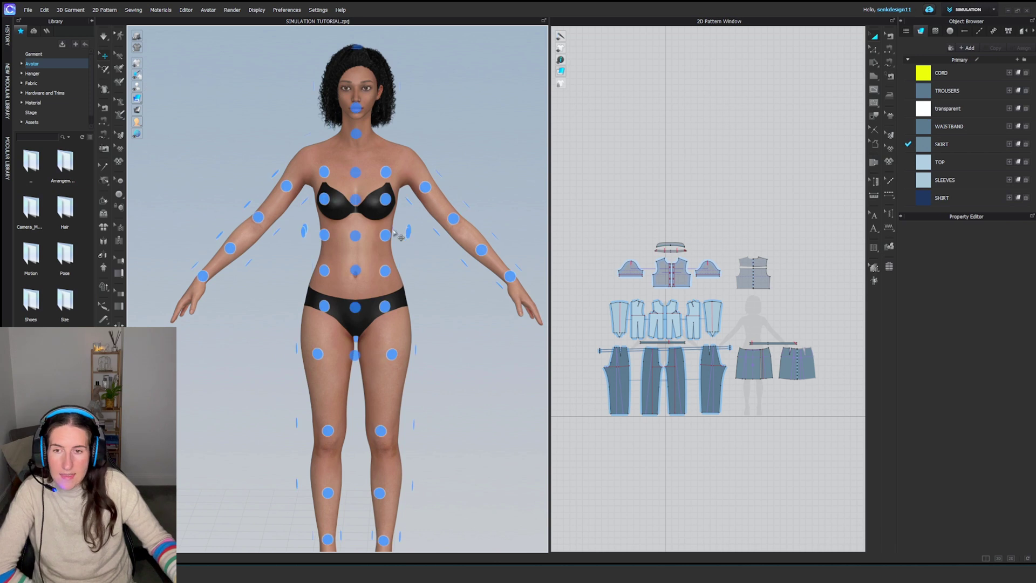
click(616, 310)
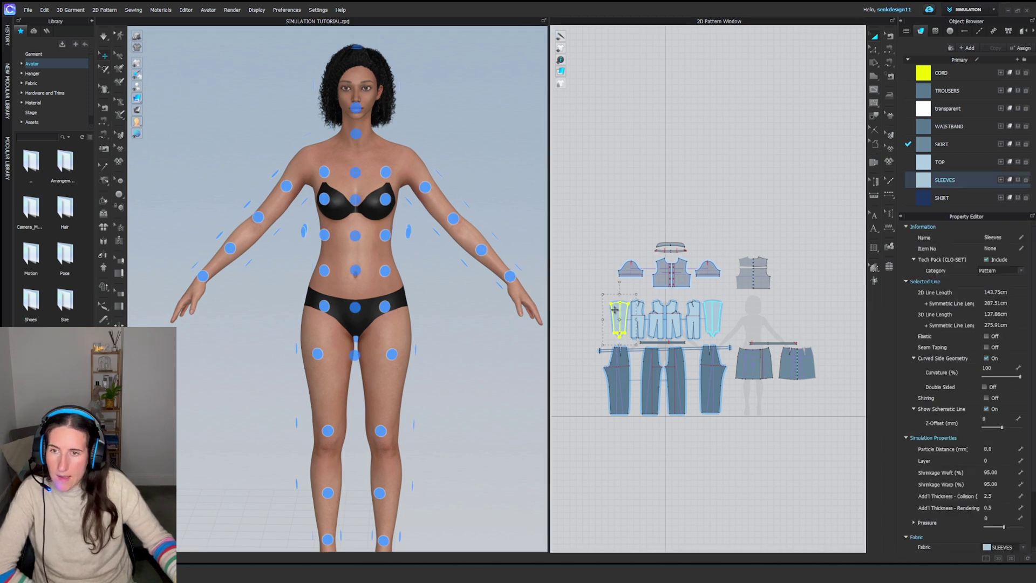
right_drag(316, 370, 340, 367)
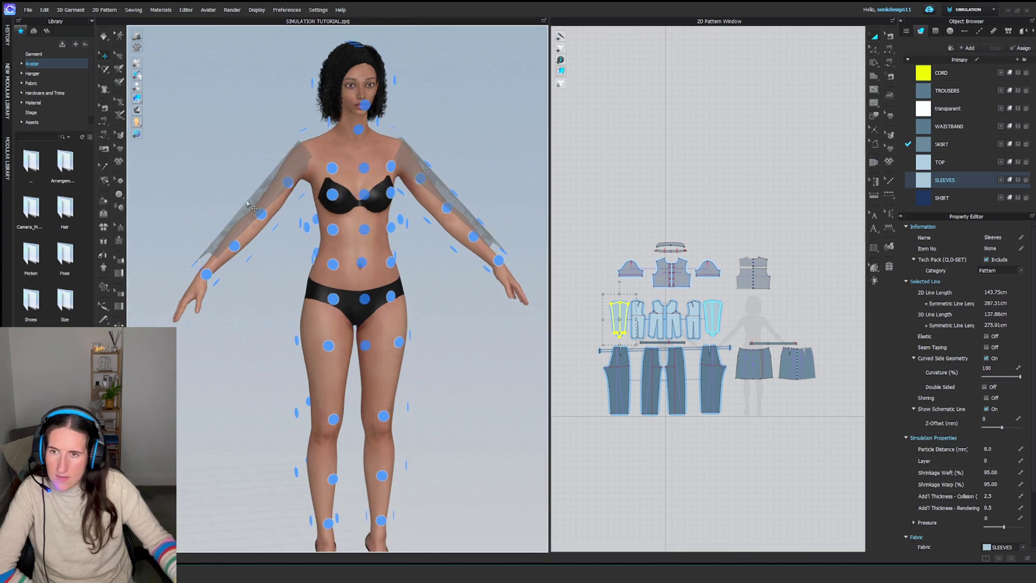
click(256, 213)
right_drag(234, 281, 267, 287)
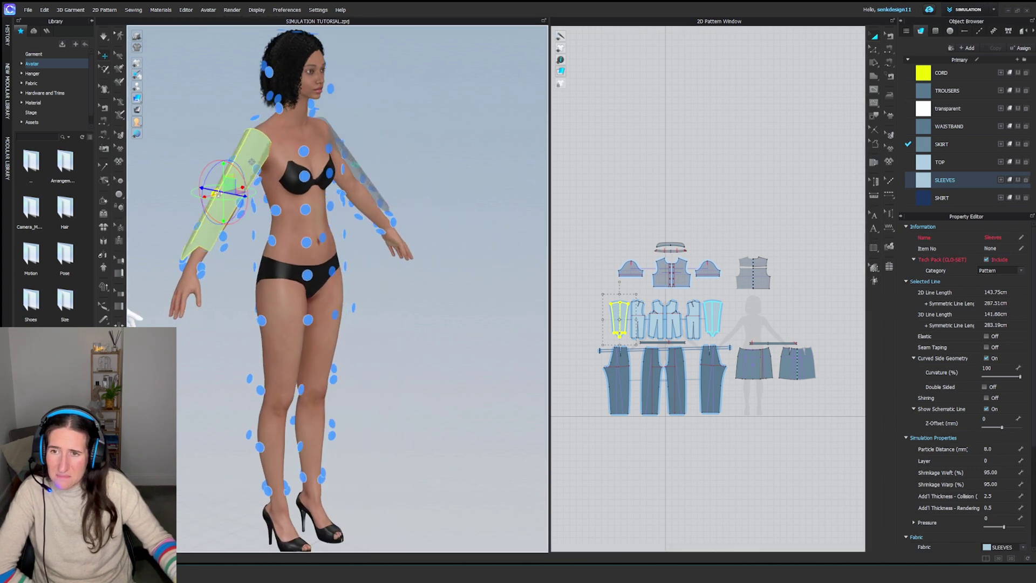
click(211, 201)
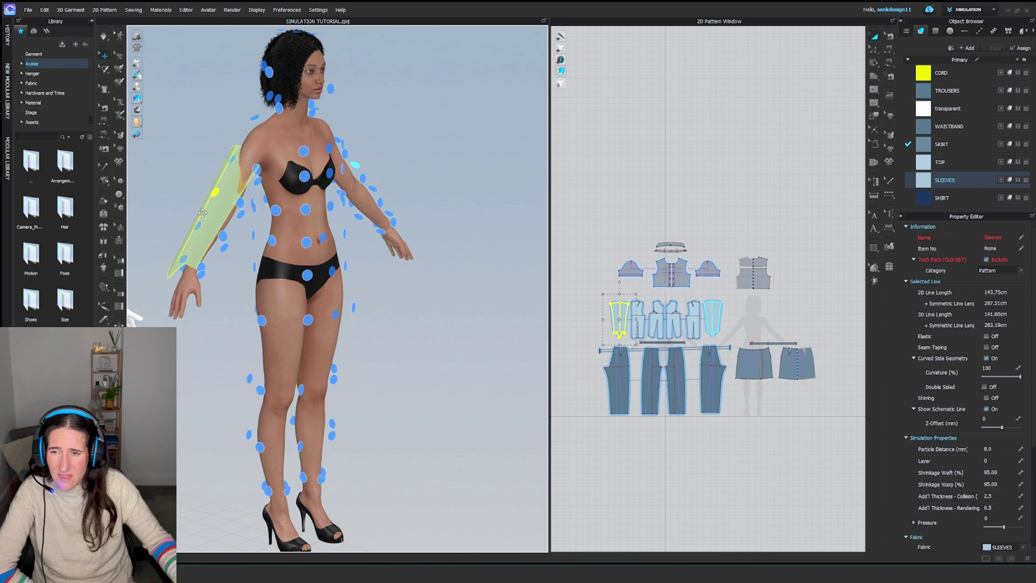
right_drag(208, 216, 243, 227)
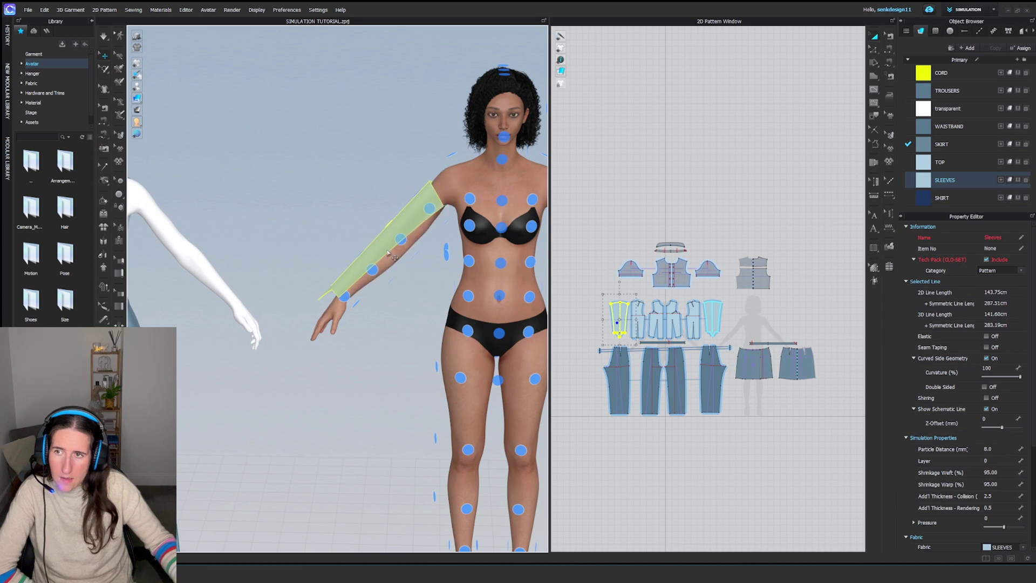
Hide the arrangement points, frame the sleeve on the new avatar's right arm, and simulate it.
click(324, 246)
drag(341, 230, 334, 240)
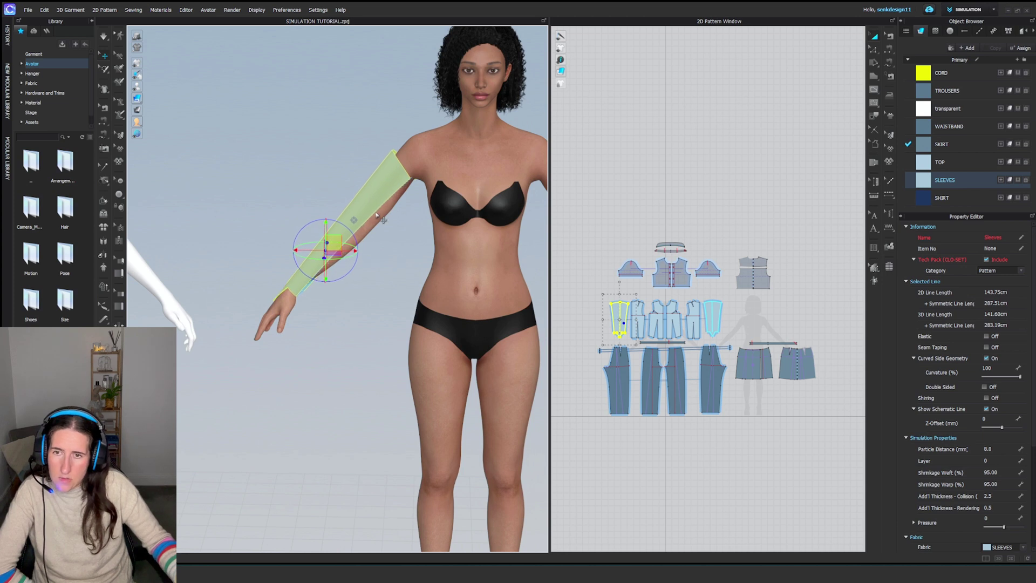
right_drag(385, 239, 362, 310)
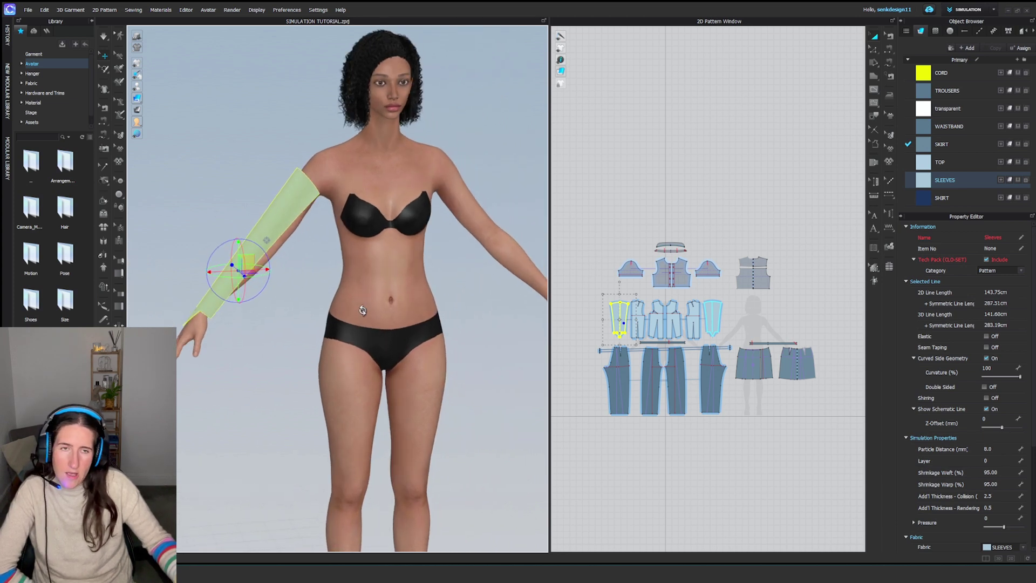
middle_drag(331, 283, 354, 293)
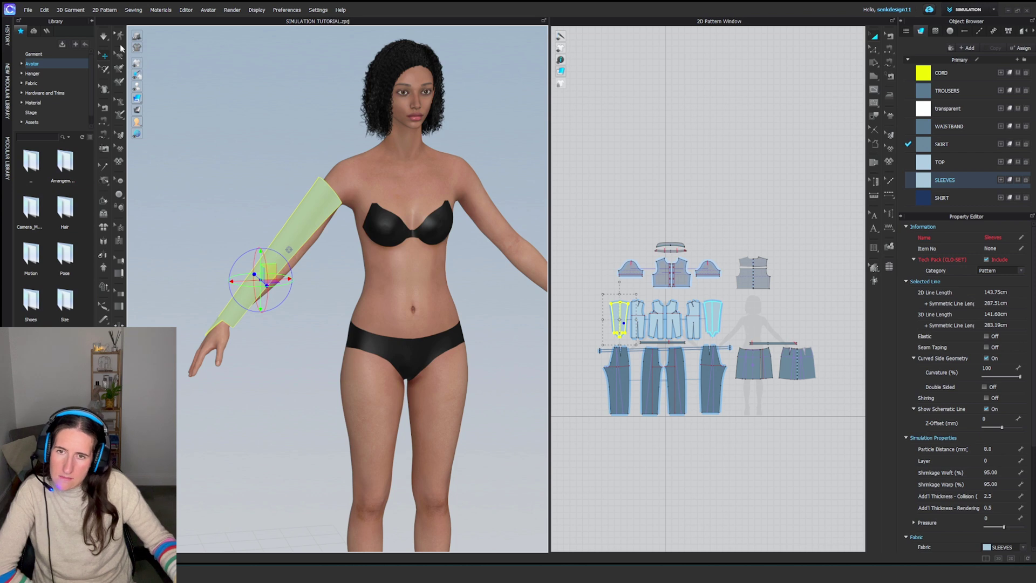
right_drag(328, 217, 300, 217)
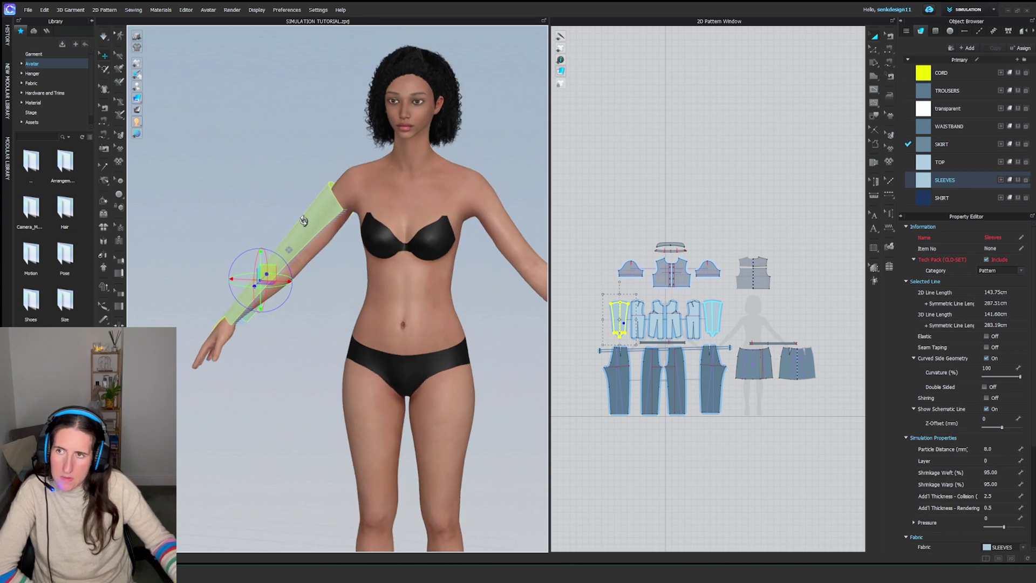
right_drag(335, 262, 327, 266)
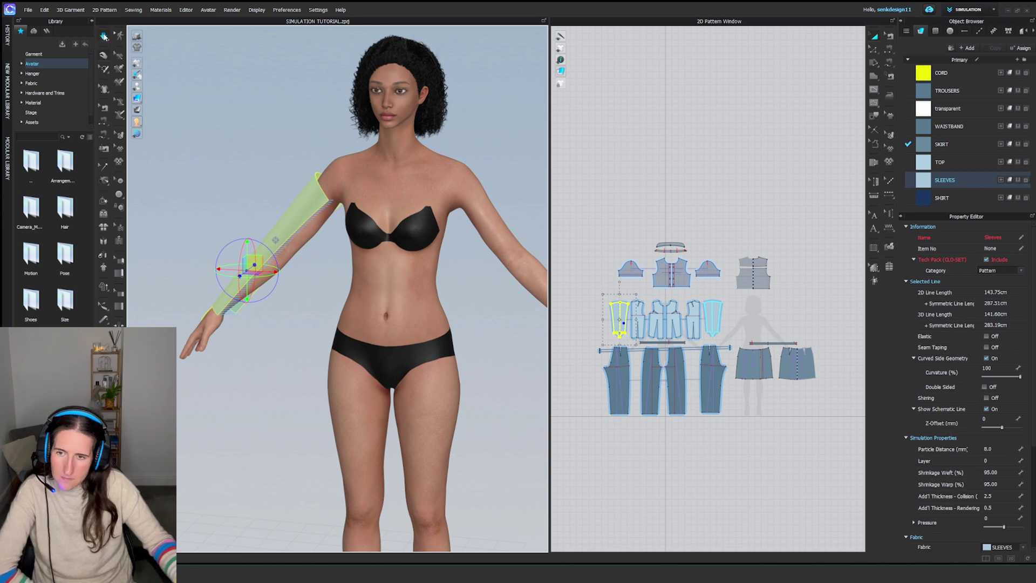
click(104, 36)
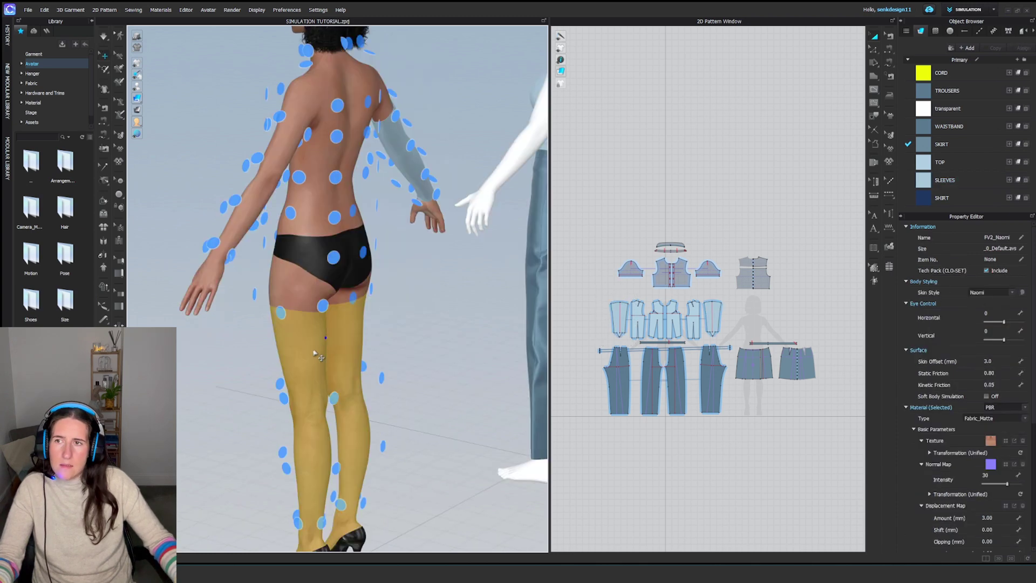
Hide the avatars' second figure and its arrangement points so that only its simulated sleeve remains in the 3D view.
right_drag(410, 324, 471, 341)
scroll(471, 341, up, 3)
middle_drag(452, 286, 351, 293)
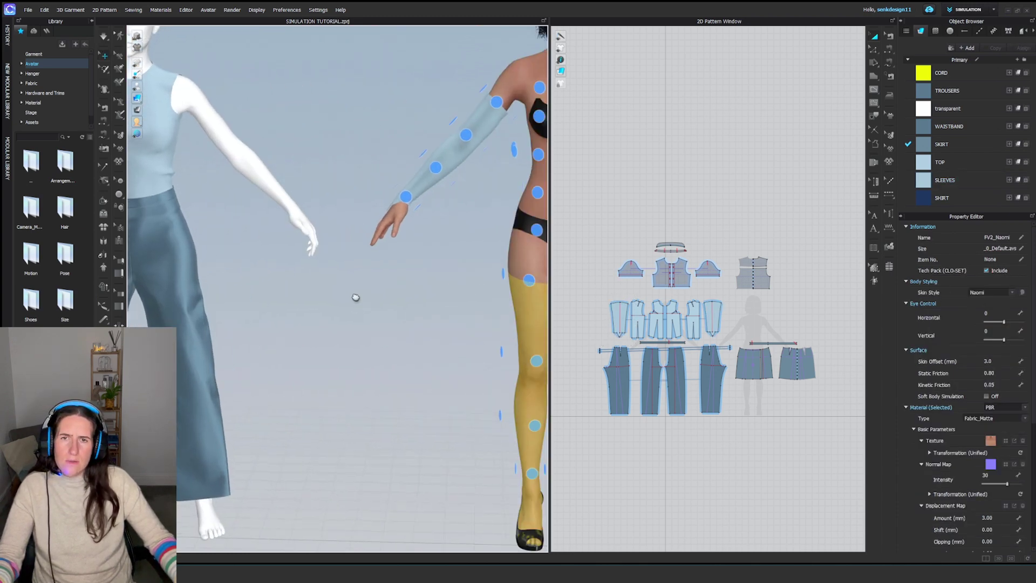
middle_drag(403, 263, 307, 279)
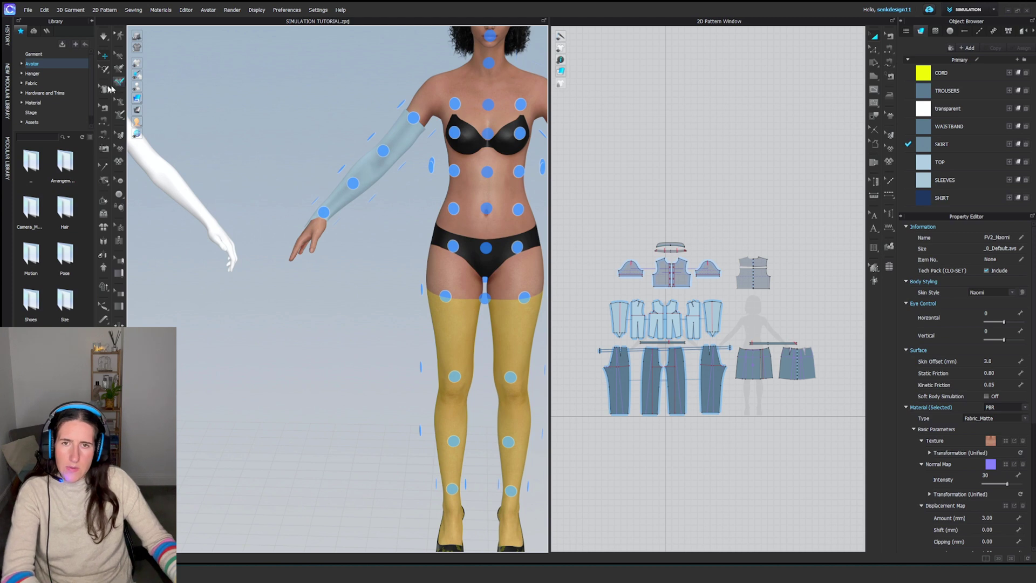
click(440, 86)
key(shift+a)
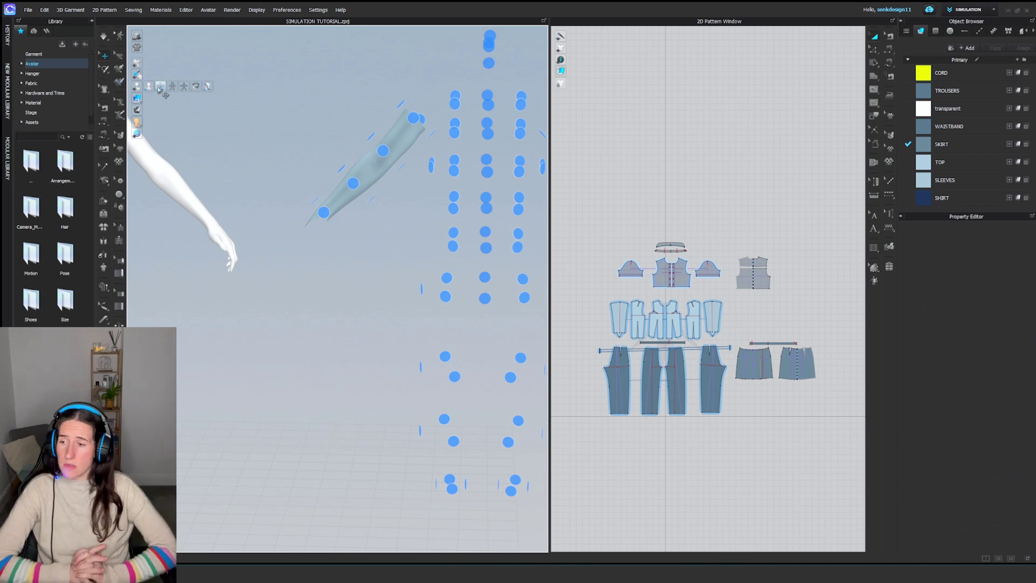
click(170, 88)
Examine the isolated sleeve's available pattern commands and the properties of its matching sleeve in the 2D layout.
click(371, 178)
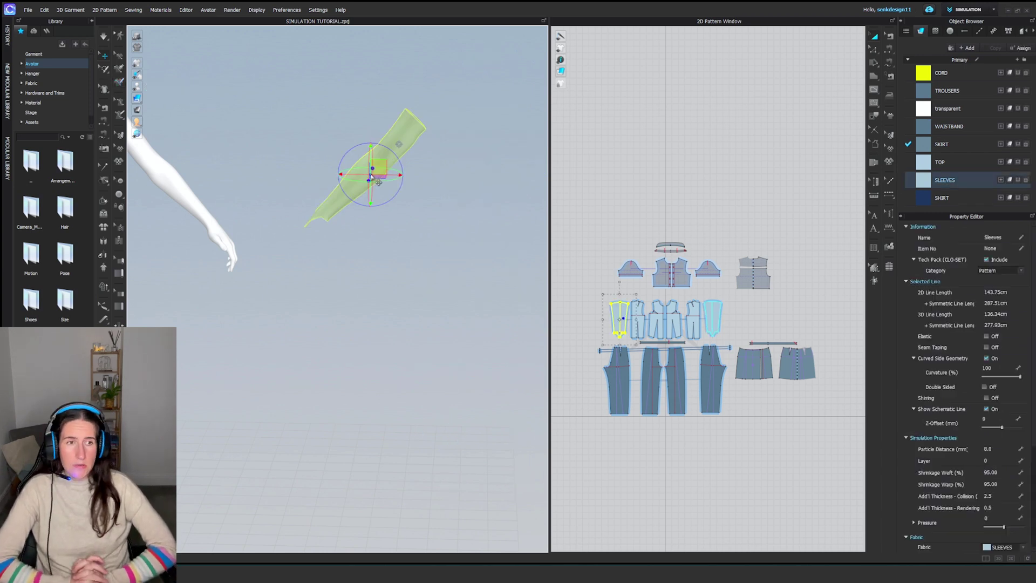
right_click(370, 178)
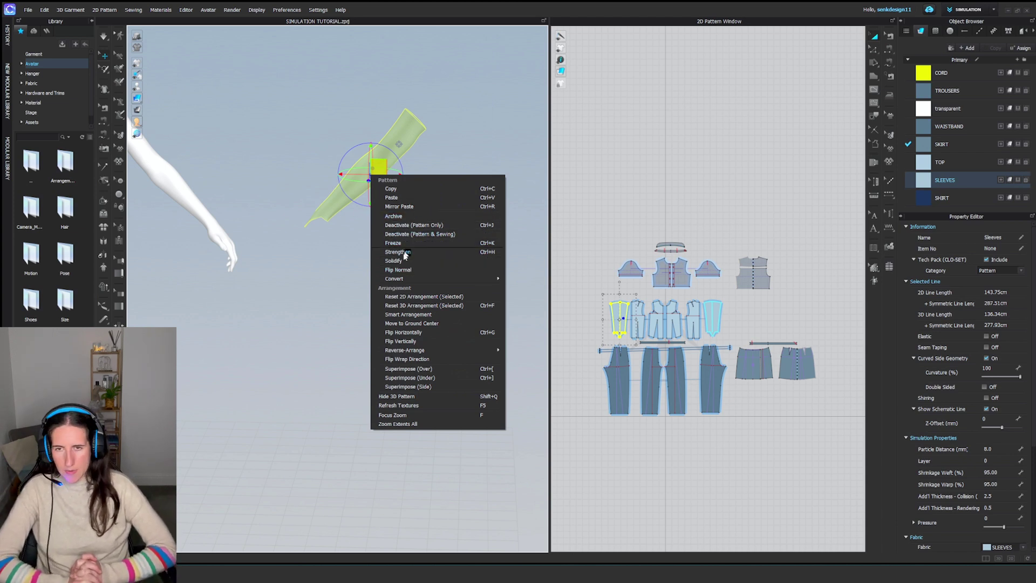
key(Escape)
click(685, 294)
scroll(686, 294, up, 3)
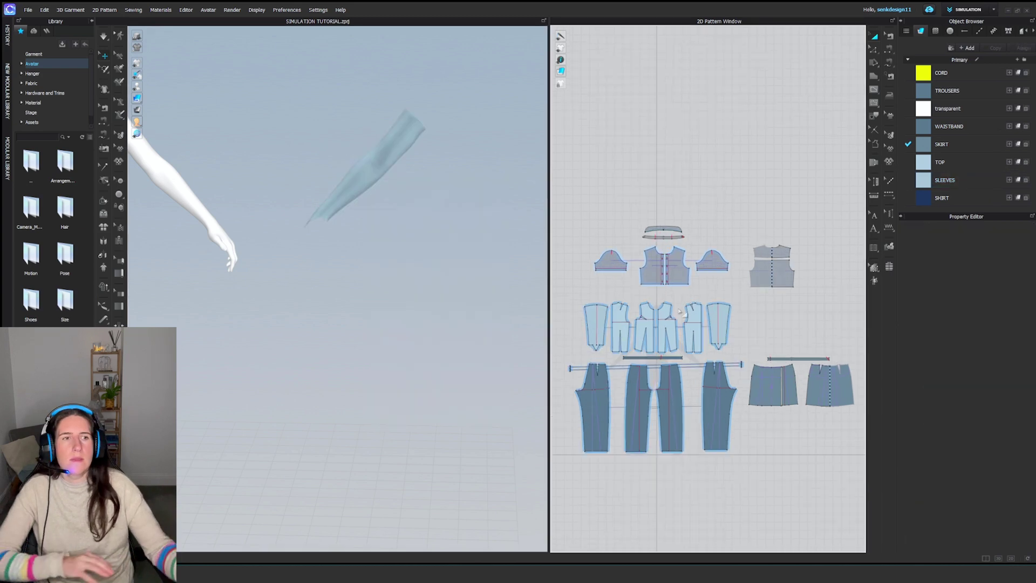
click(741, 313)
scroll(224, 342, down, 5)
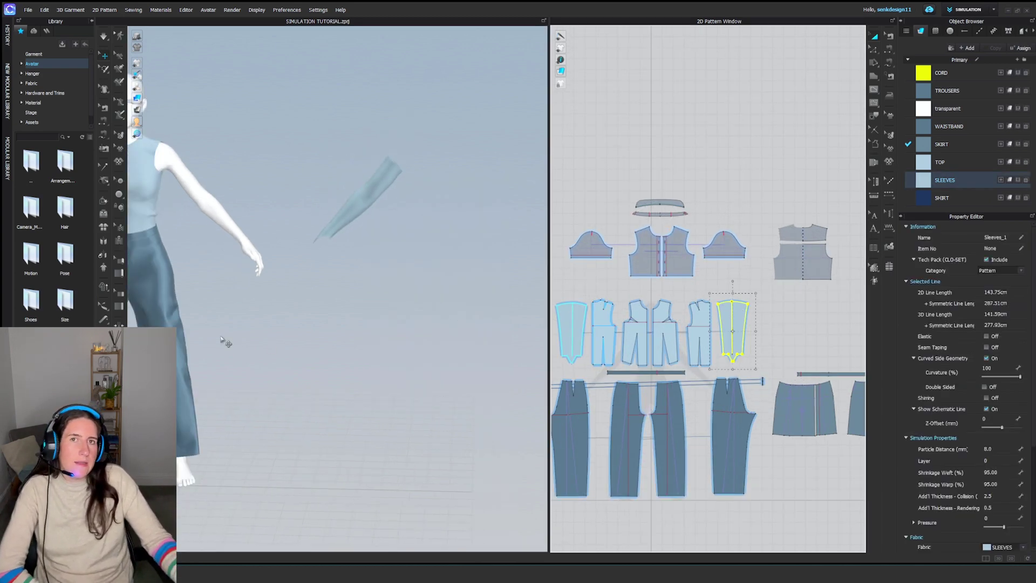
click(465, 232)
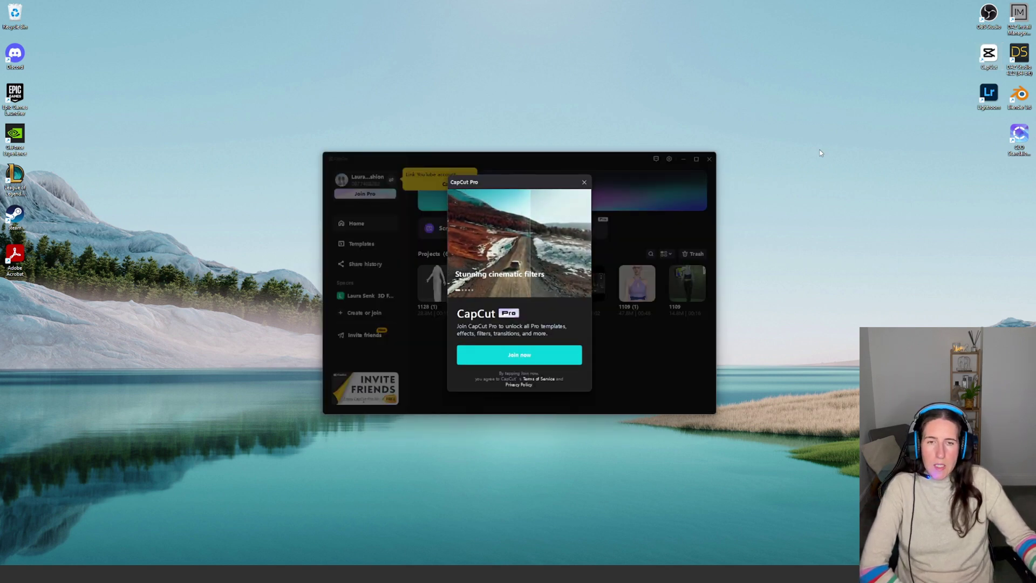
In CapCut, dismiss the opening pop-ups, start a new project, and import all recordings from the Videos > Youtube folder.
click(584, 181)
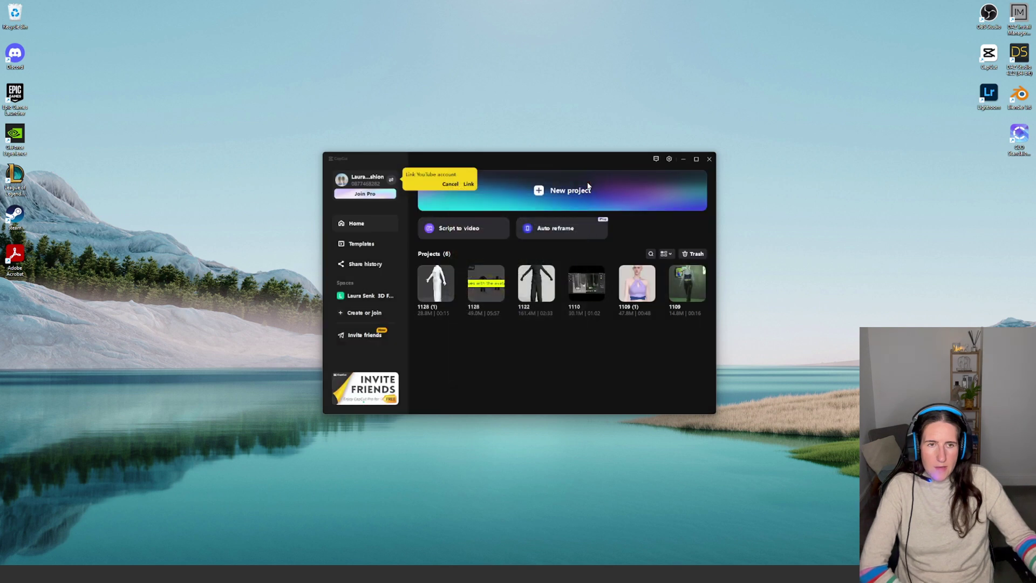
click(449, 184)
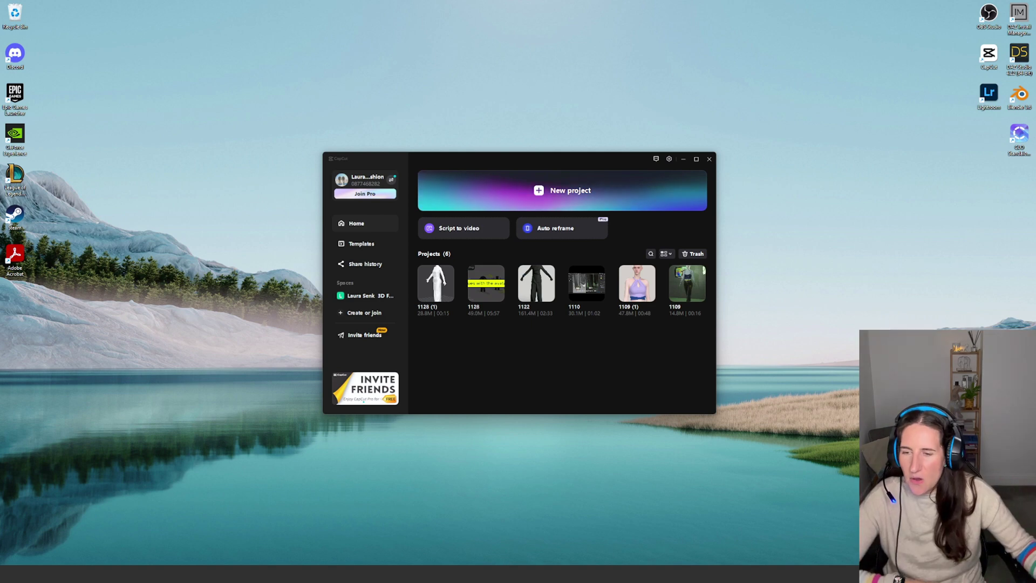
click(95, 219)
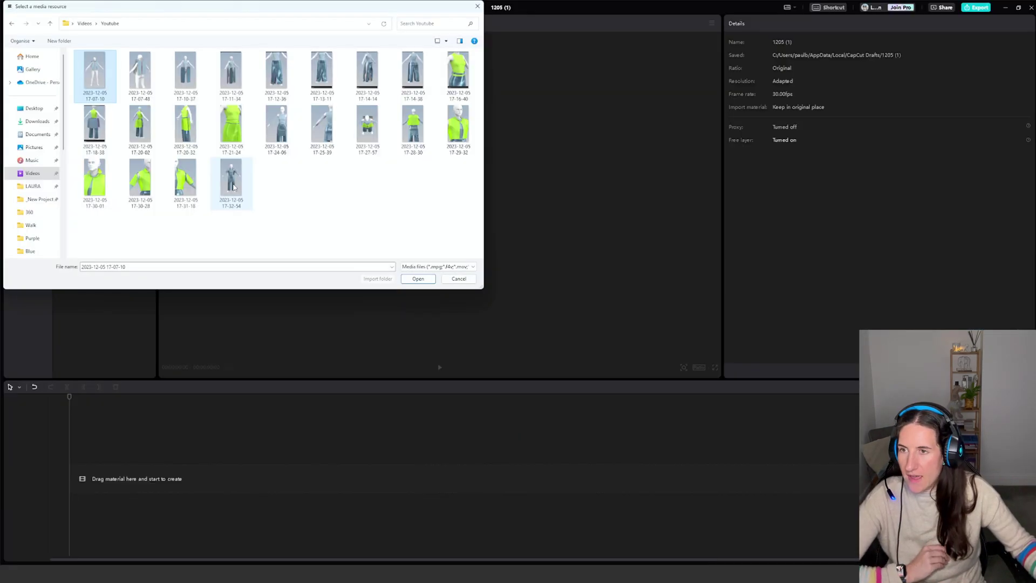
shift+click(233, 186)
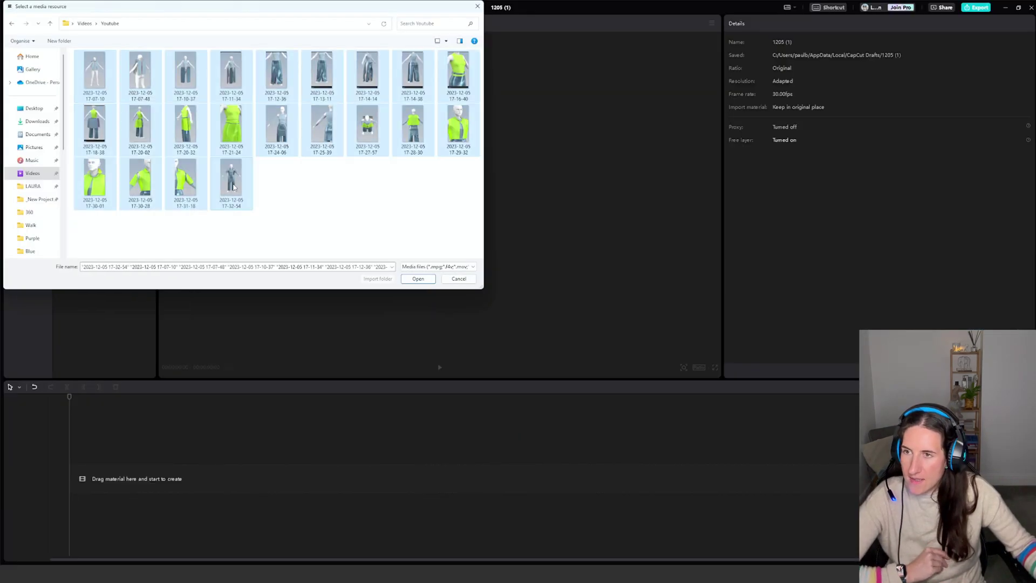
click(425, 280)
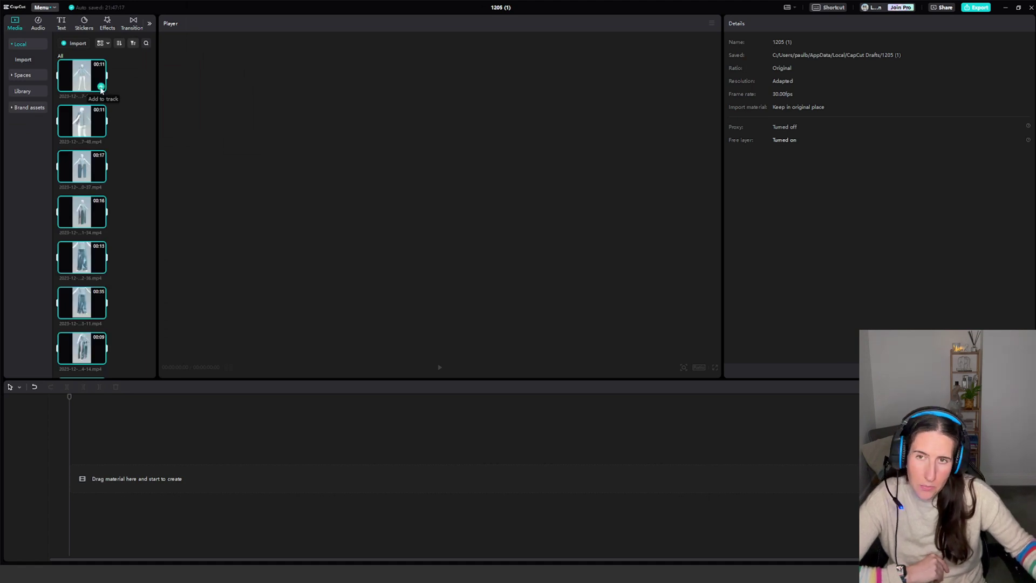
Add all imported clips to the timeline, preview them, and set the speed of every clip to 2.0x.
click(101, 87)
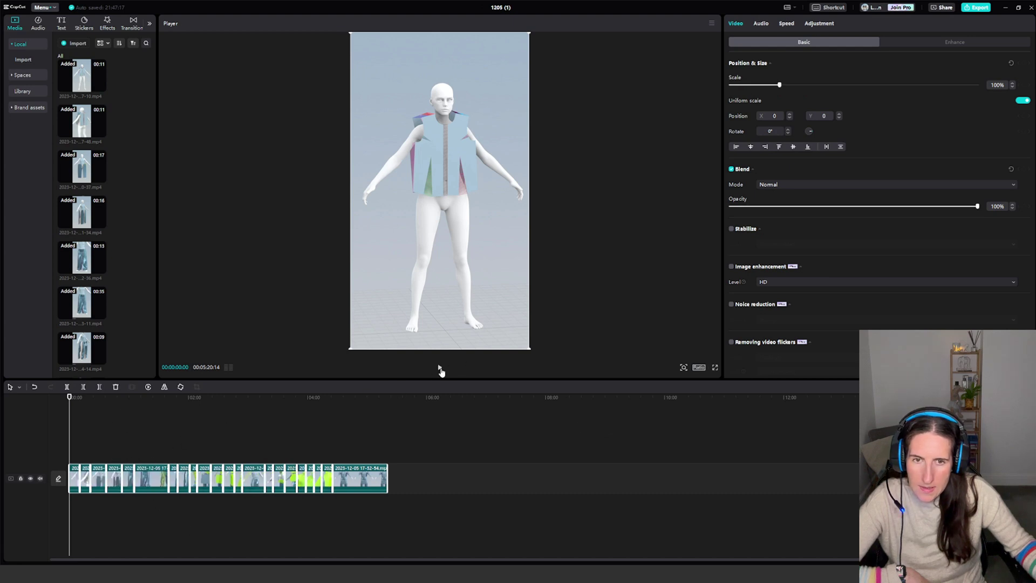
click(439, 369)
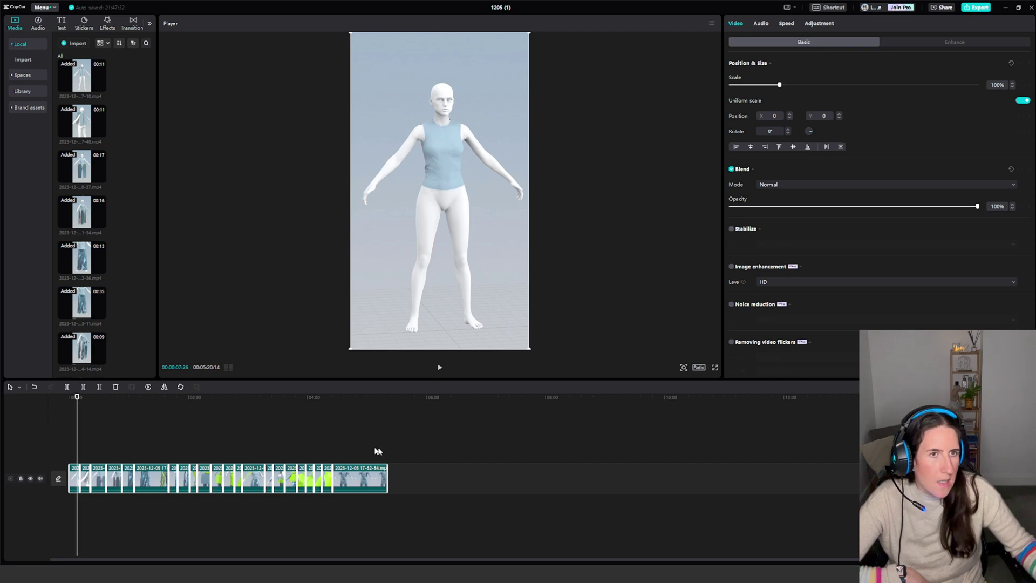
drag(402, 442, 53, 529)
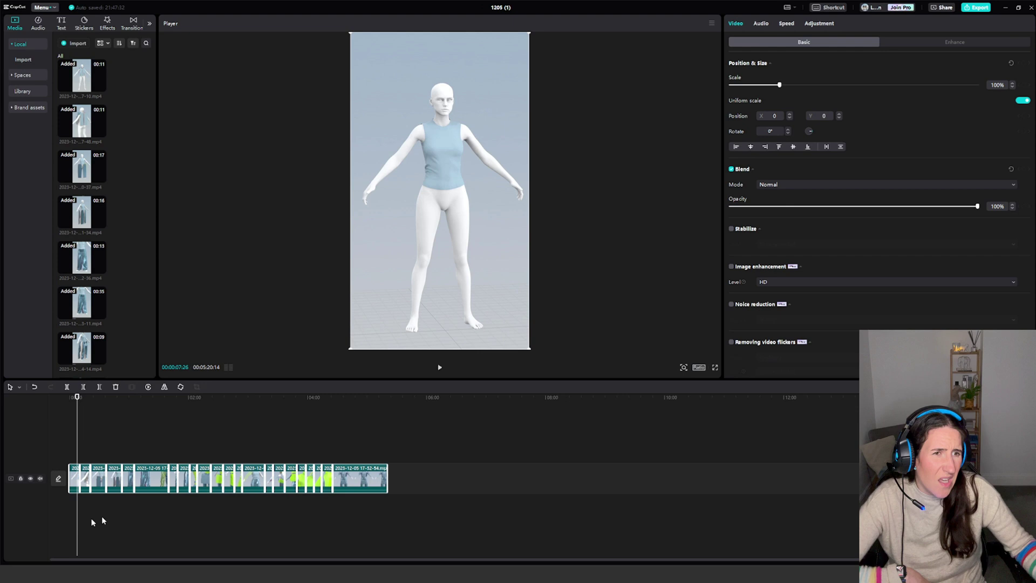
click(787, 27)
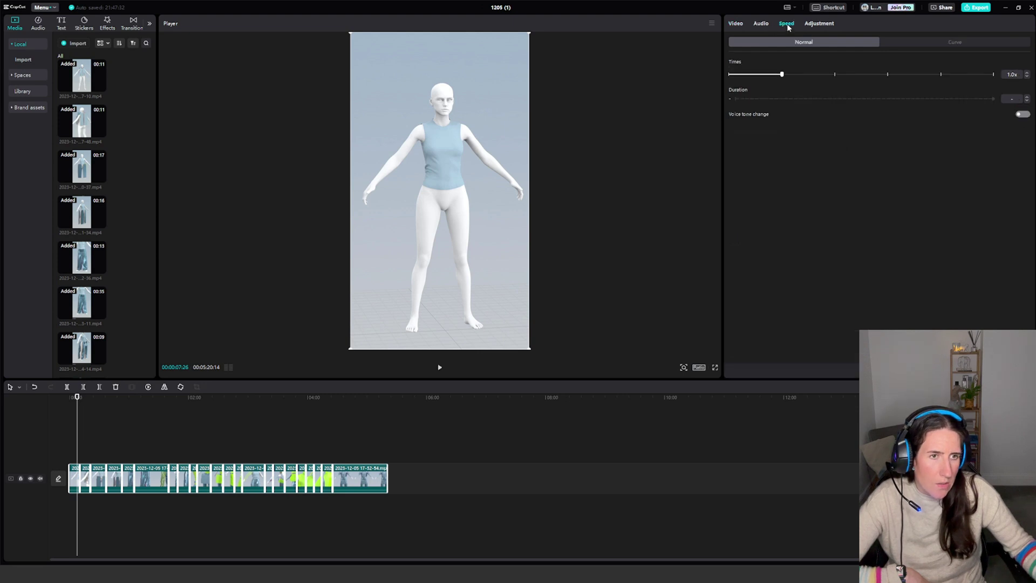
click(835, 75)
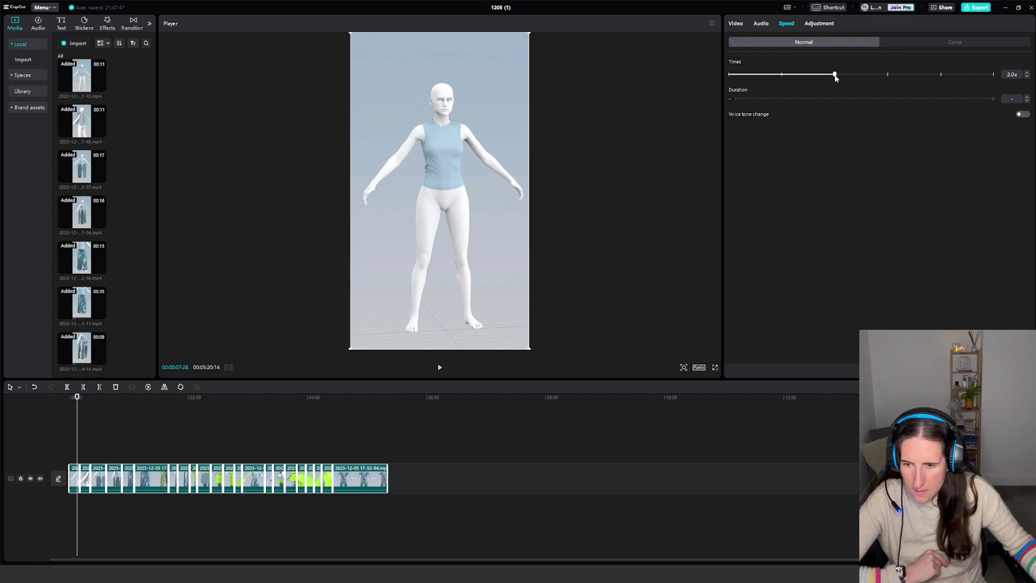
Split the first timeline clip at 00:00:02:13 and delete the part before the cut.
click(188, 446)
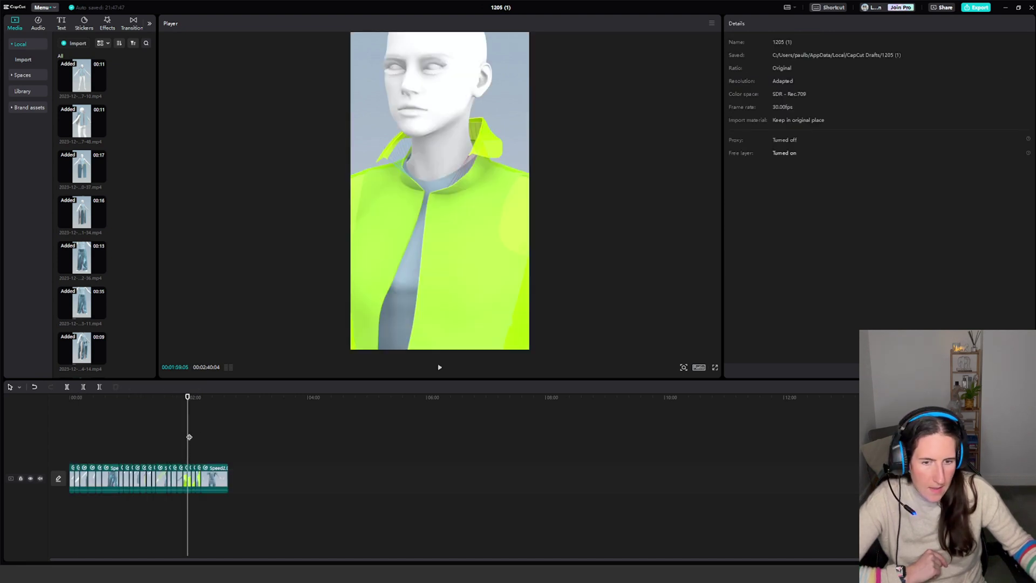
drag(189, 436, 62, 459)
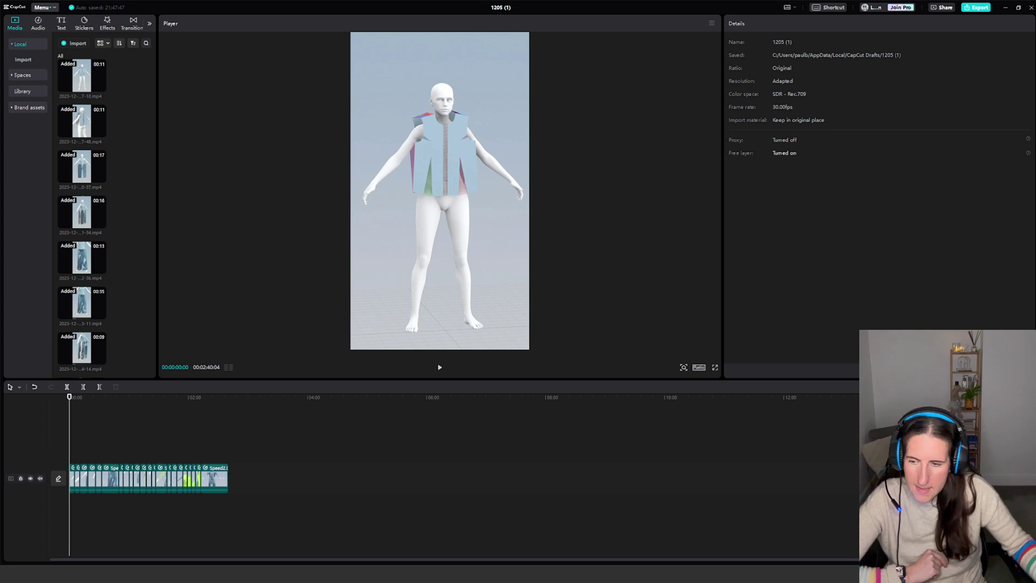
ctrl+scroll(439, 478, up, 6)
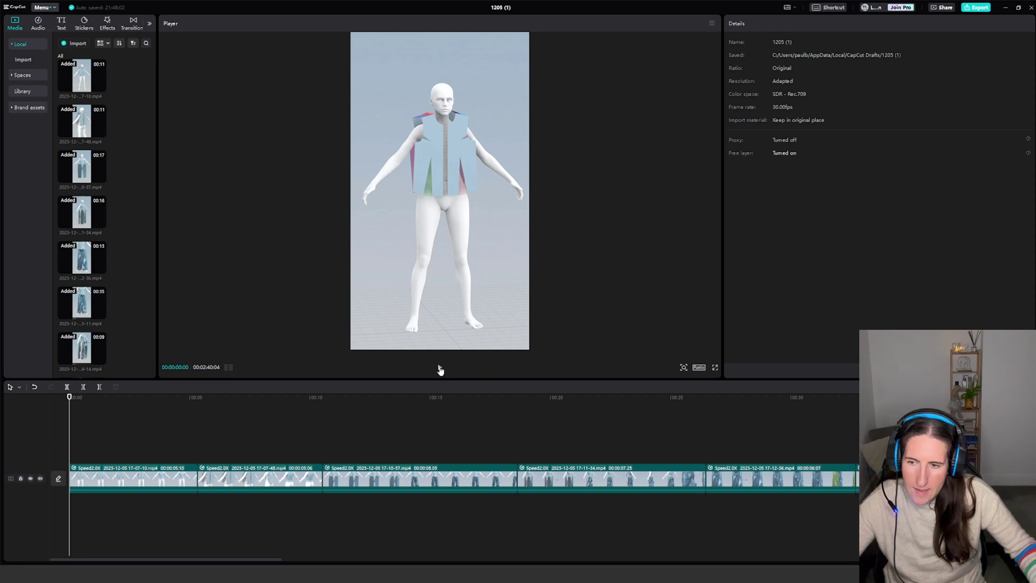
click(440, 369)
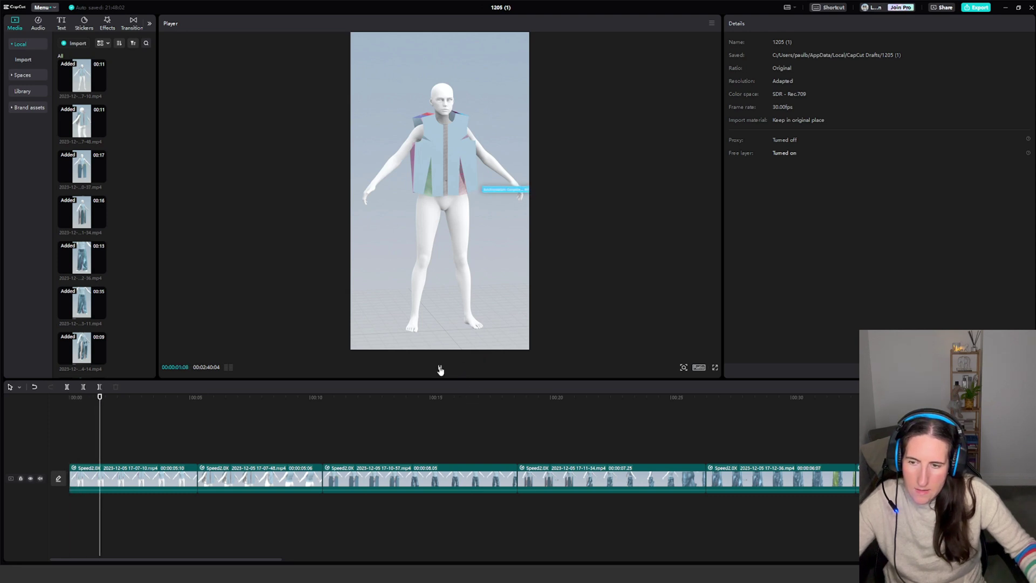
click(130, 398)
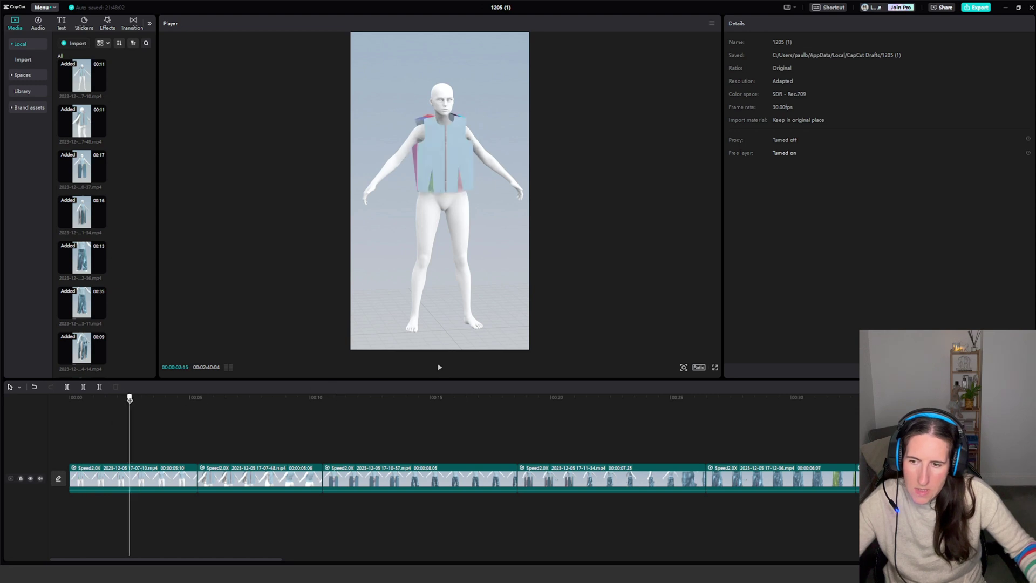
drag(129, 399, 128, 399)
key(ctrl+b)
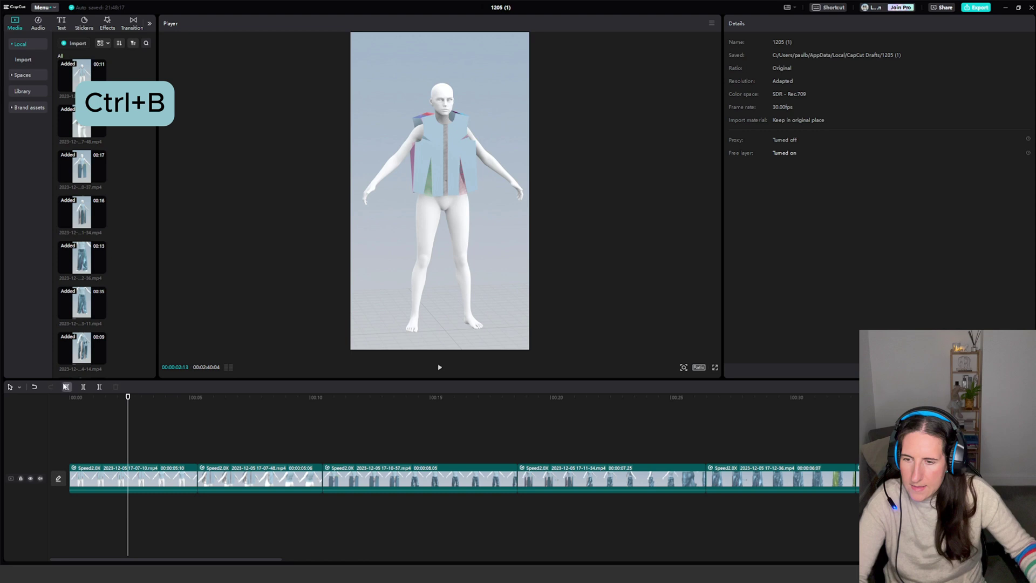
click(102, 476)
key(Delete)
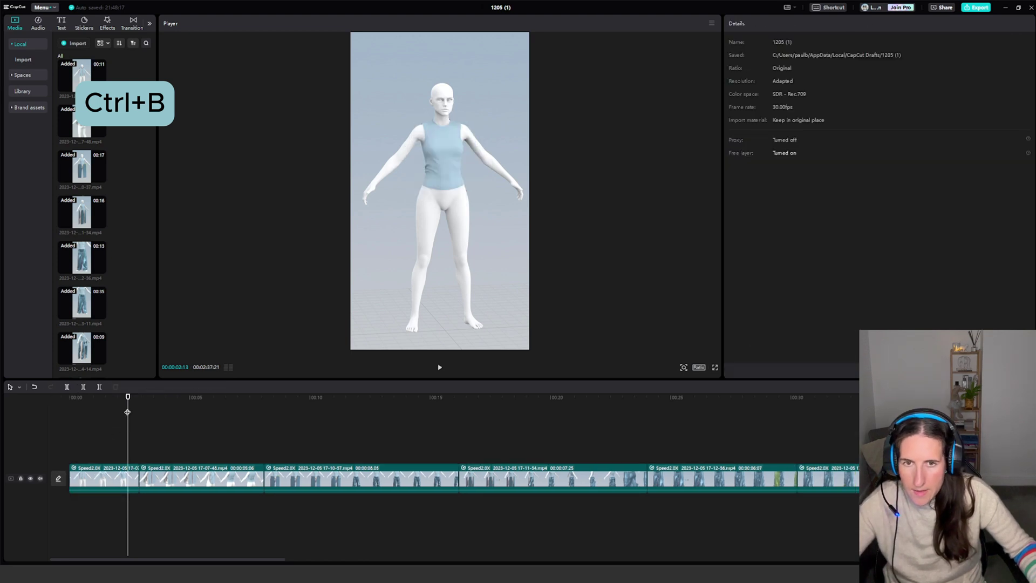
Split the first clip at 00:00:01:15, delete the part after the cut, and play the trimmed result.
drag(127, 412, 105, 432)
click(67, 387)
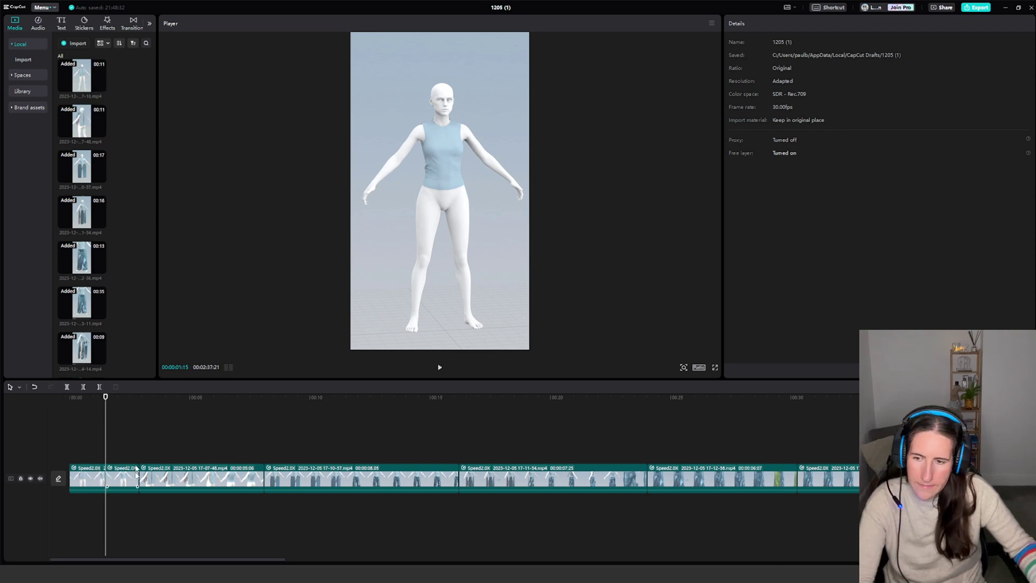
click(133, 480)
key(Delete)
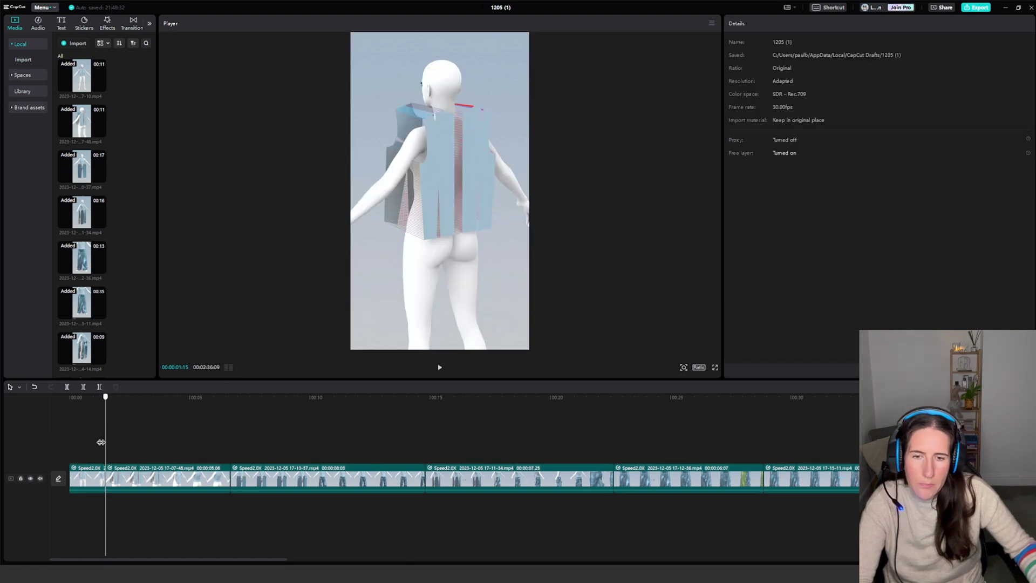
drag(101, 442, 63, 444)
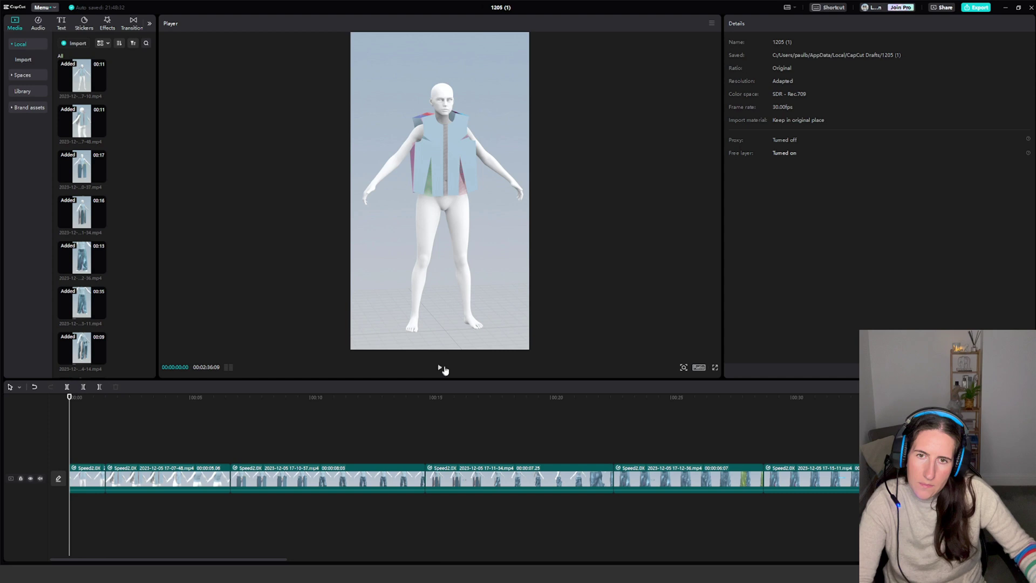
click(440, 369)
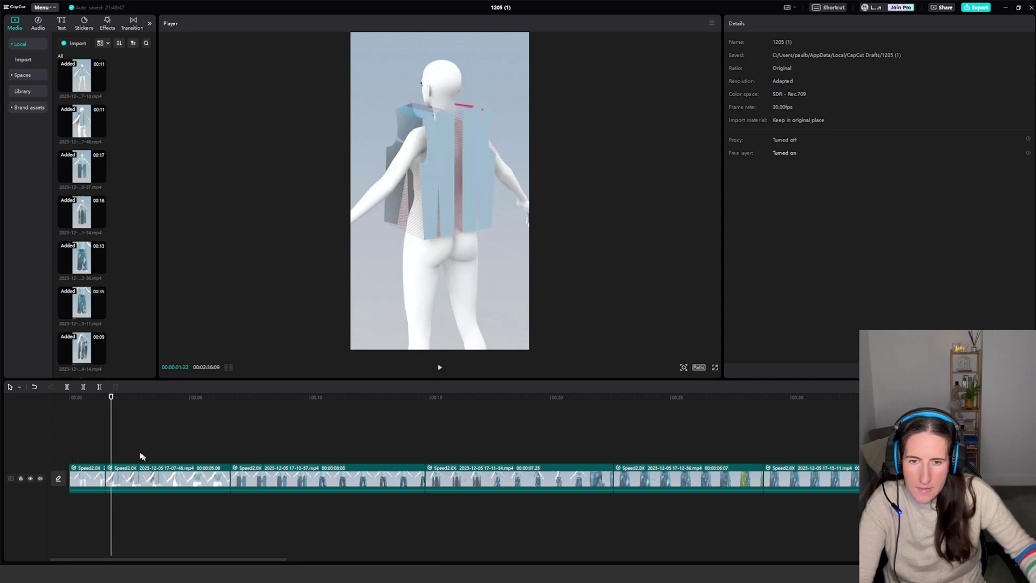
Split the second clip at 00:00:03:21 and 00:00:05:17, delete its outer sections, and play the timeline from the start.
click(439, 369)
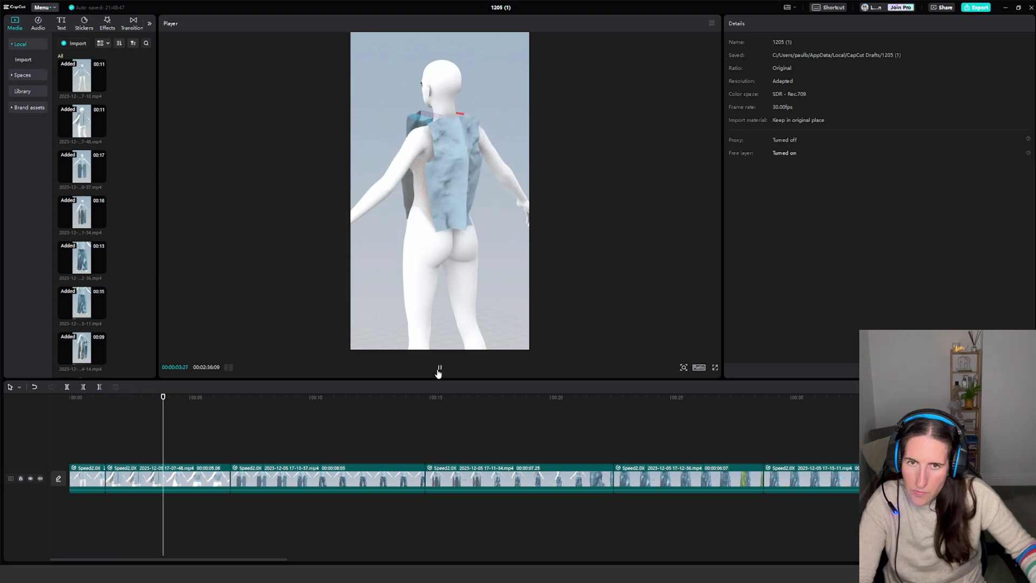
click(439, 369)
drag(169, 439, 159, 440)
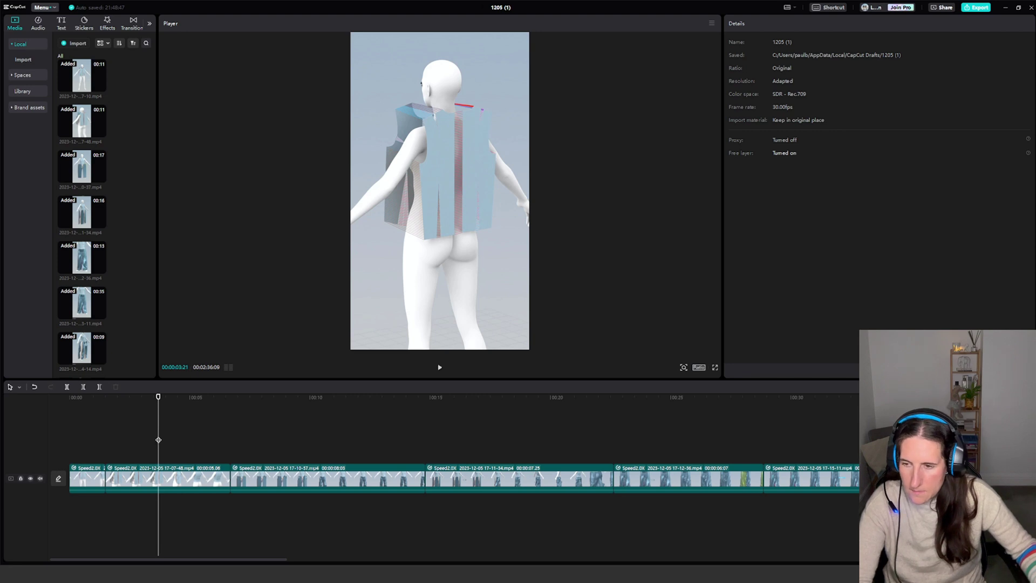
click(68, 388)
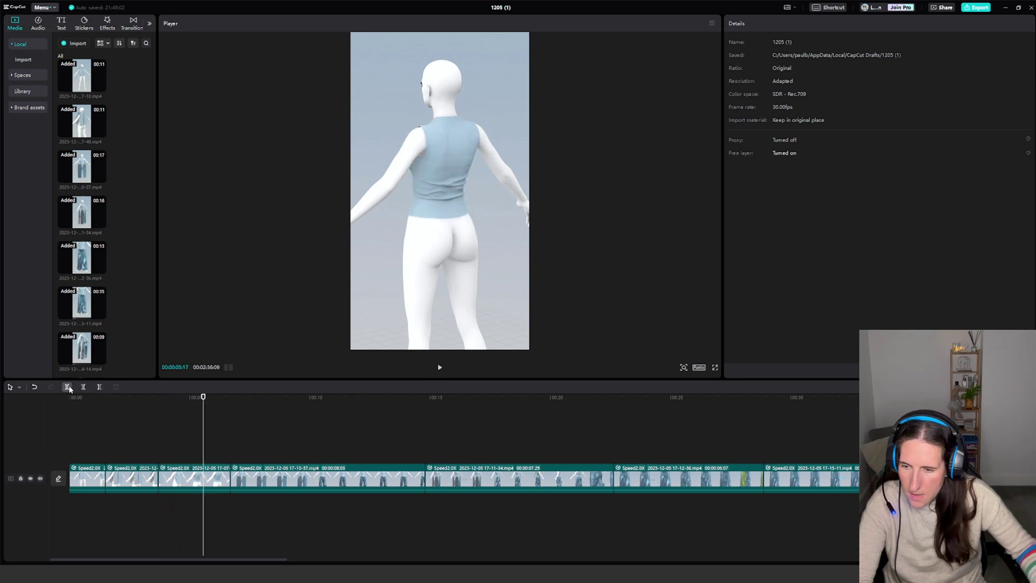
click(146, 480)
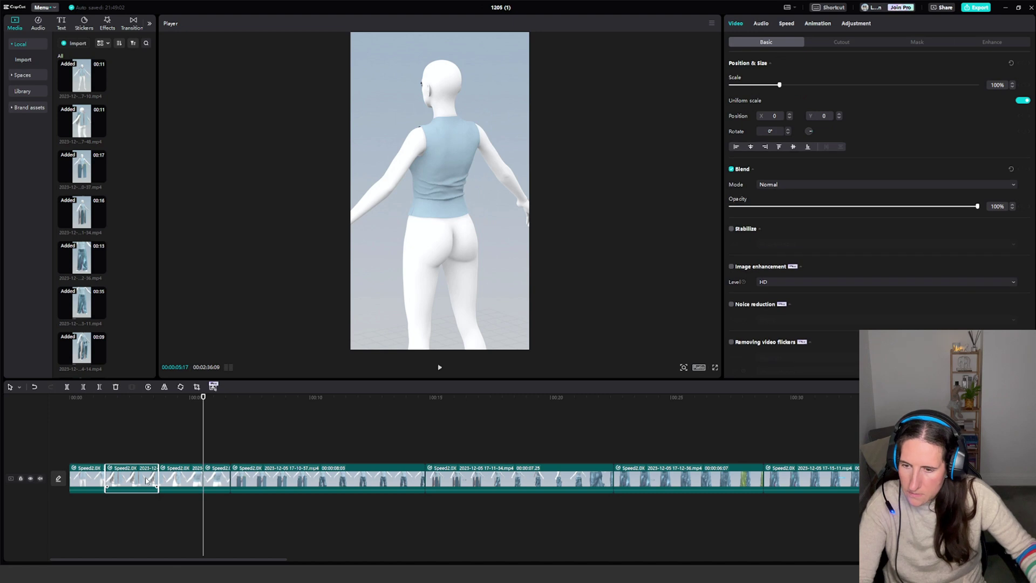
key(Delete)
click(172, 480)
key(Delete)
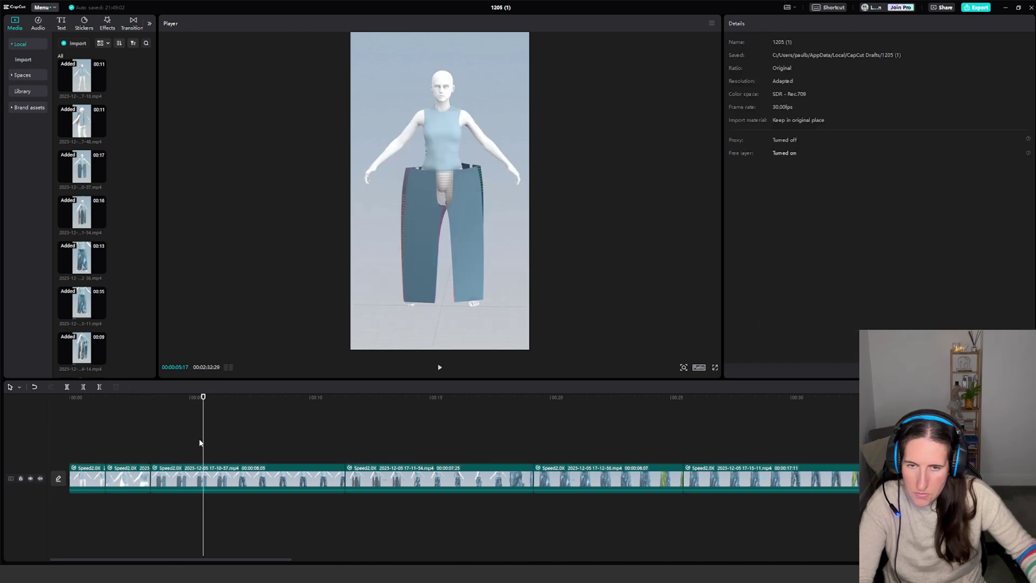
key(Home)
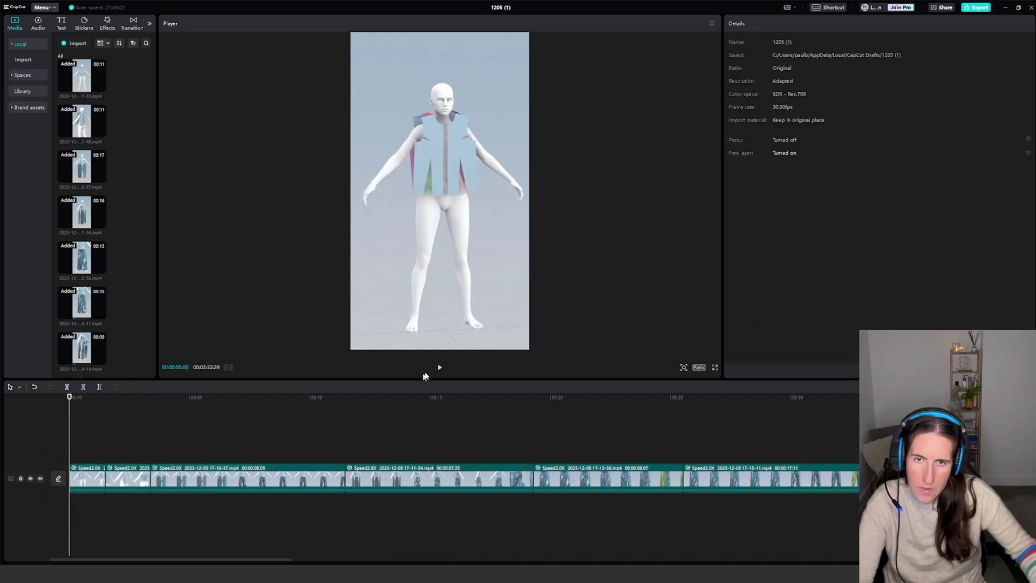
click(438, 370)
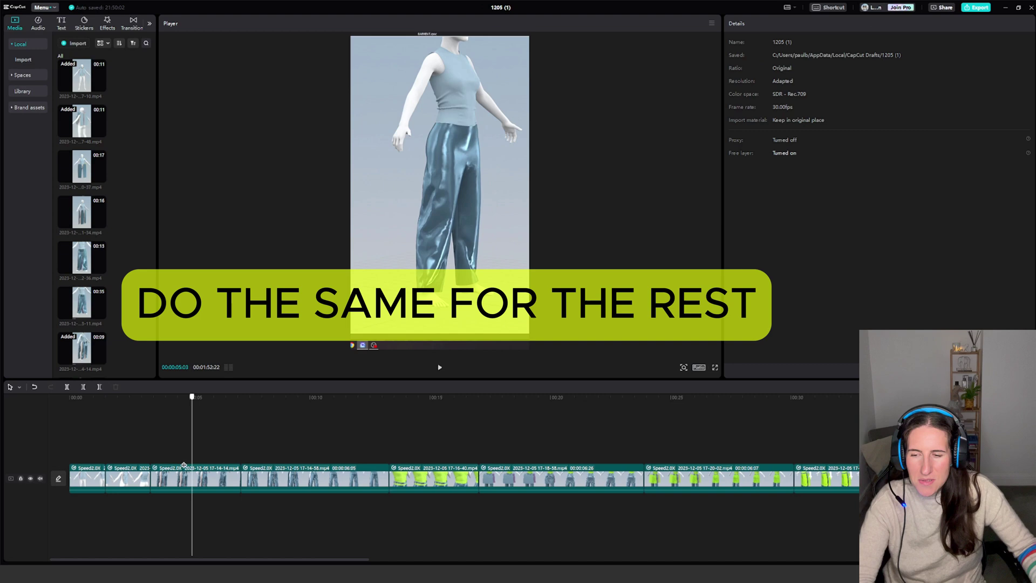
Trim the third and fourth clips on the timeline and shorten the first green-top clip that follows them.
click(164, 476)
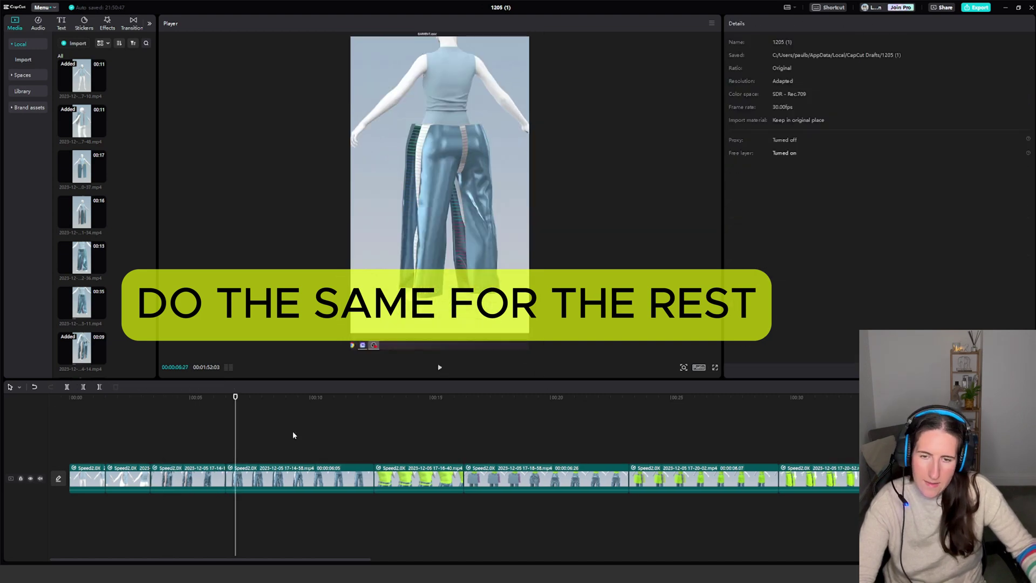
click(275, 476)
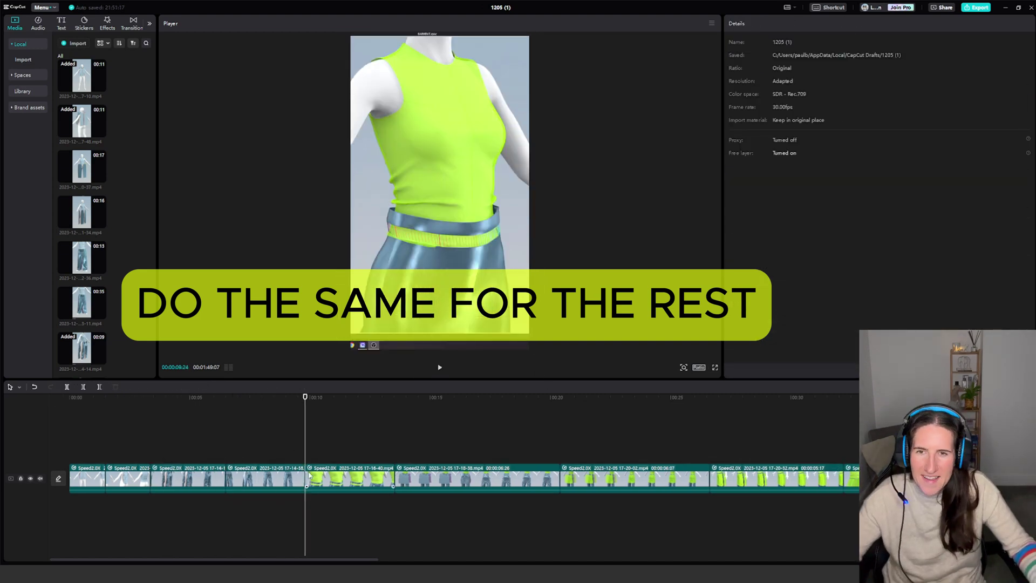
click(309, 475)
drag(529, 350, 533, 354)
drag(533, 354, 541, 363)
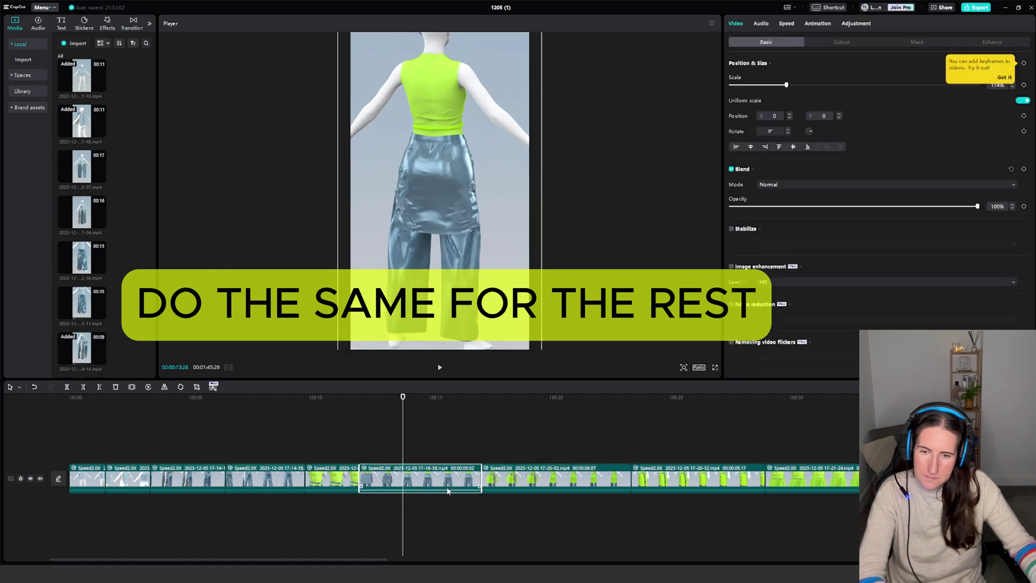
Delete the 17-18-58 clip, trim the 17-20-02 clip, and split the 17-20-52 clip at 00:00:16:00.
key(Delete)
click(404, 407)
key(Delete)
click(437, 410)
click(67, 386)
key(Delete)
click(500, 414)
click(67, 386)
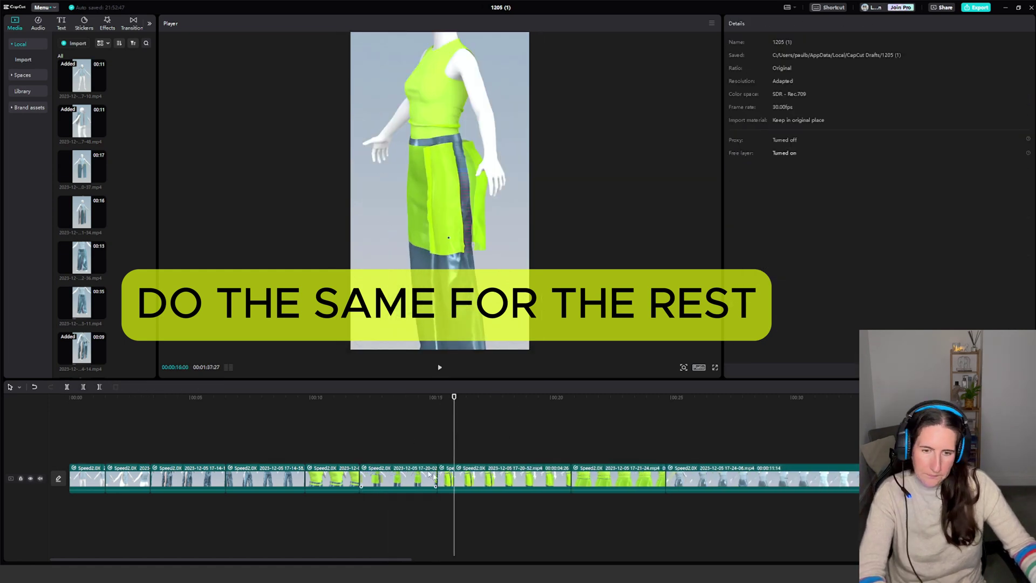
Delete the part of the 17-20-52 clip before the cut and trim the surplus from its end and the 17-21-24 and 17-24-06 clips.
click(446, 476)
key(Delete)
click(537, 410)
click(610, 475)
key(Delete)
click(673, 410)
click(617, 475)
key(Delete)
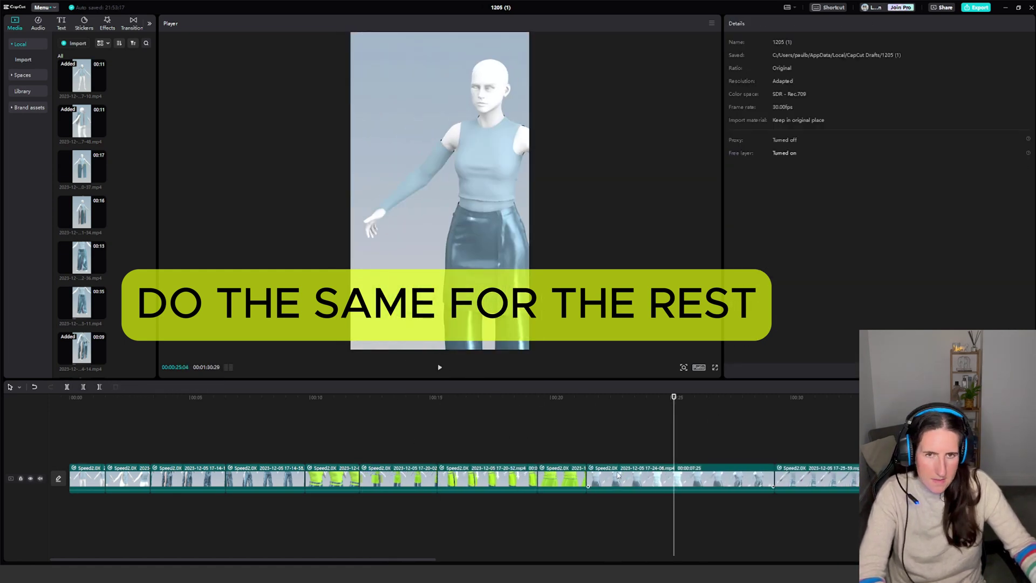
Cut the 17-24-06 sleeve clip down to its simulation section and set its speed to 4.0x.
key(w)
click(629, 435)
click(594, 435)
click(641, 434)
click(605, 478)
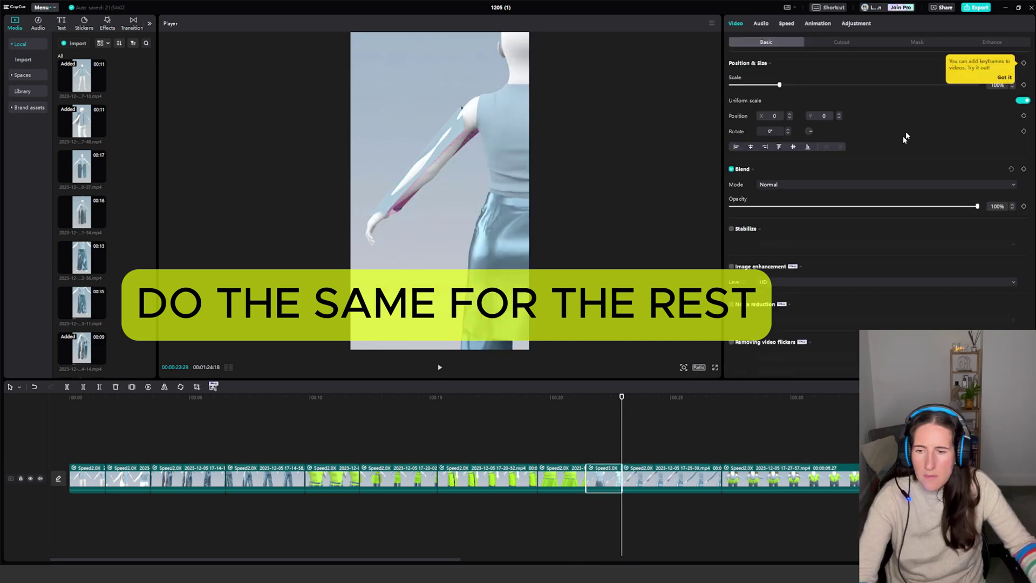
click(786, 24)
click(1027, 77)
click(440, 367)
Split the 17-25-39 and 17-27-57 clips around their simulation sections and remove the surplus parts.
key(w)
click(689, 454)
click(648, 478)
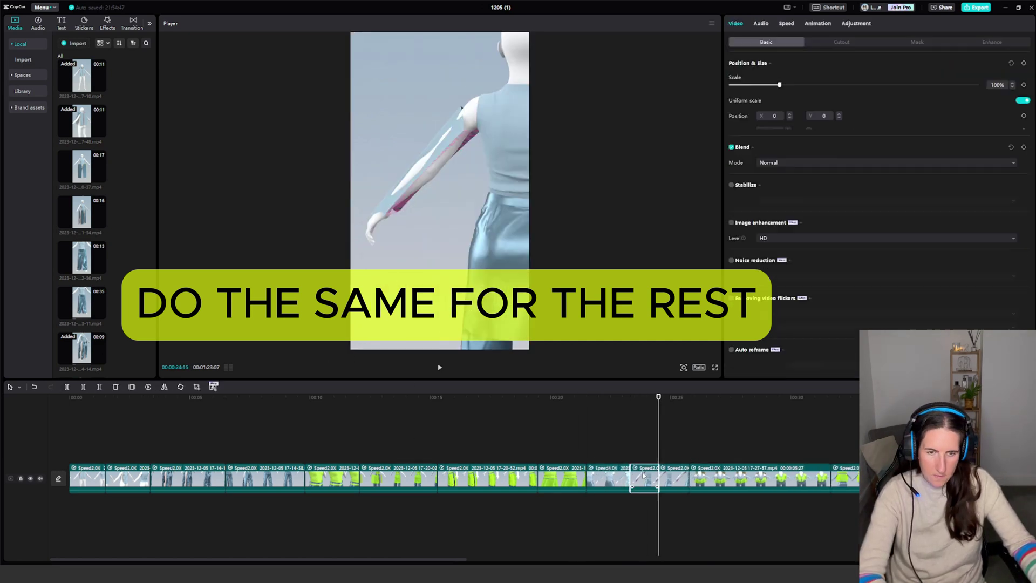
click(655, 458)
click(749, 453)
key(w)
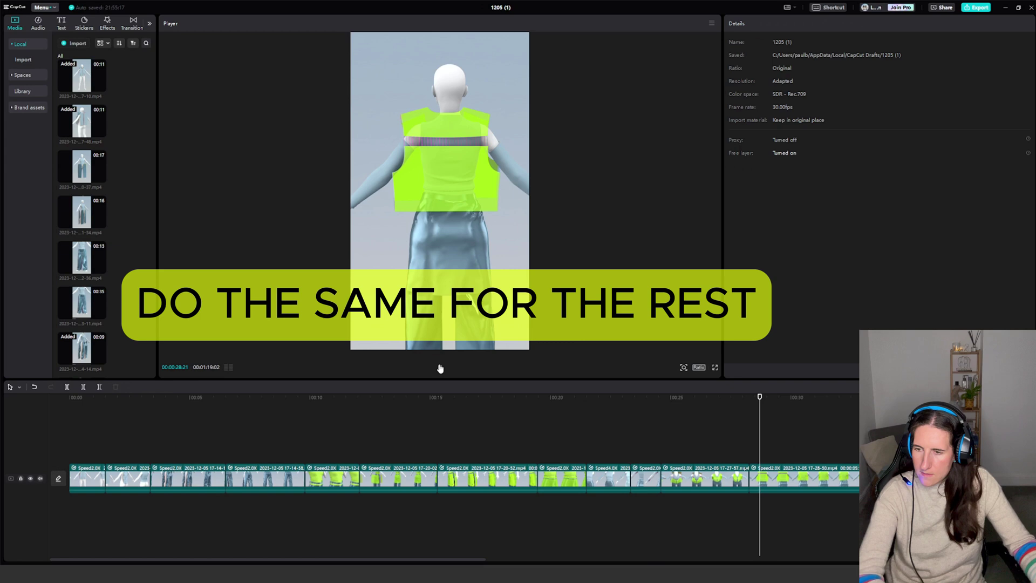
Play through the remaining clips from the 17-28-50 clip on and trim each to its simulation section.
click(439, 367)
click(439, 368)
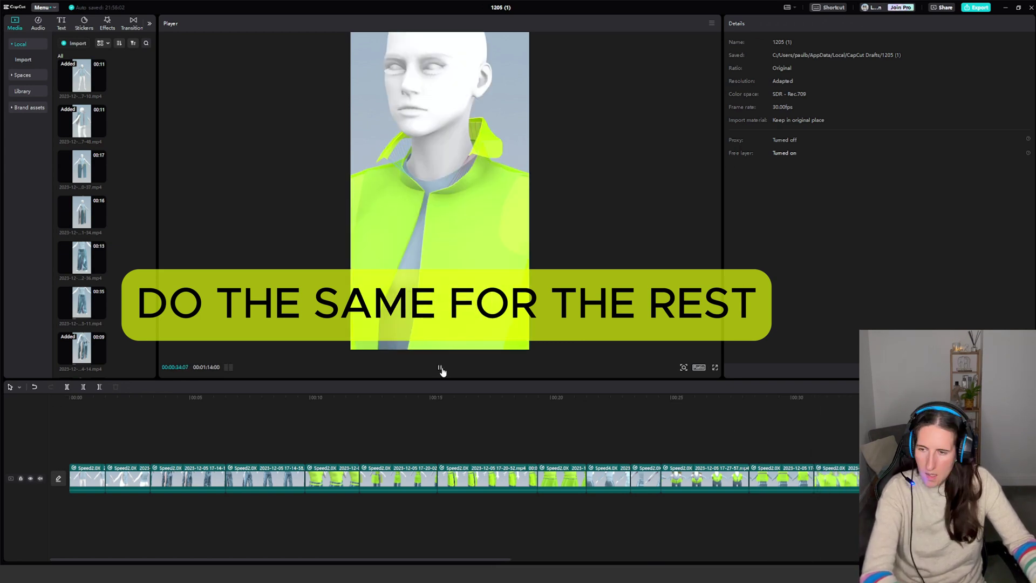
click(68, 387)
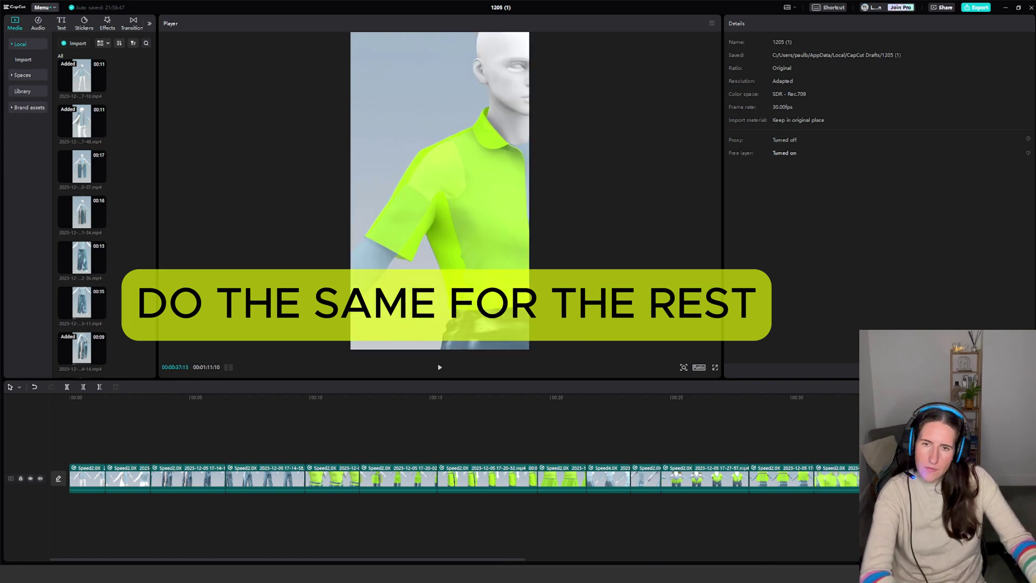
click(439, 368)
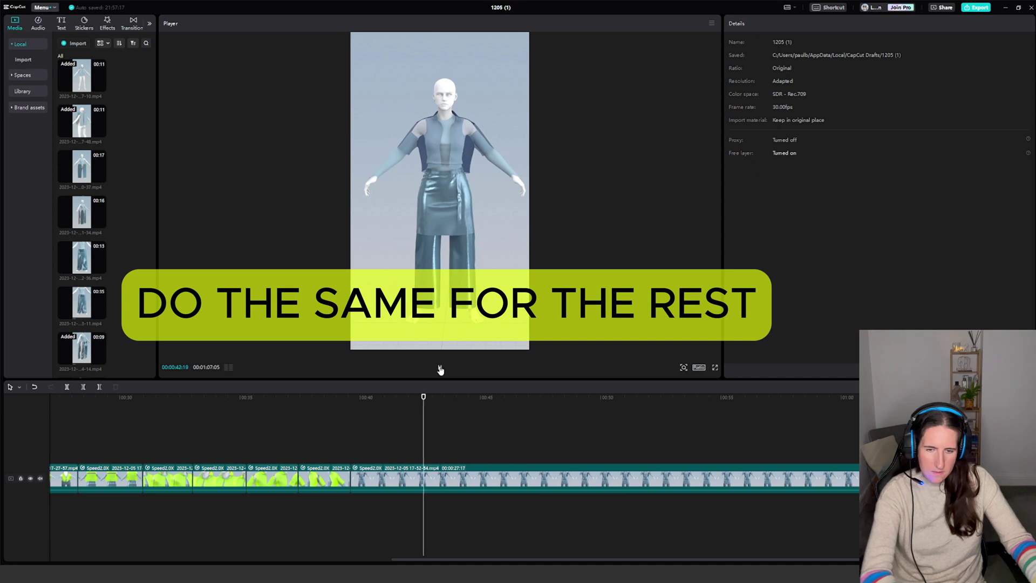
click(439, 366)
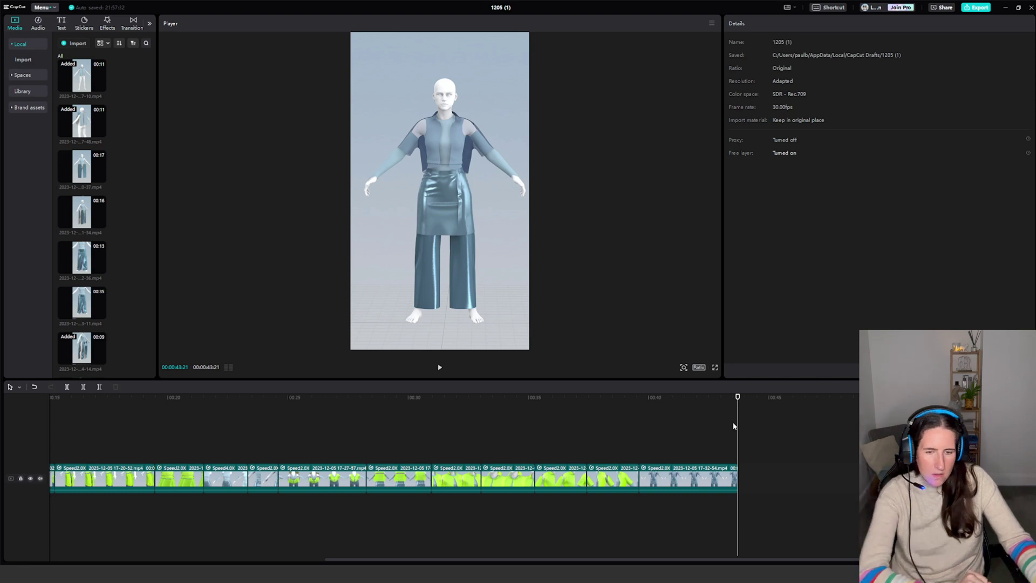
Play the timeline from the start and trim the end of the second clip.
drag(576, 560, 141, 564)
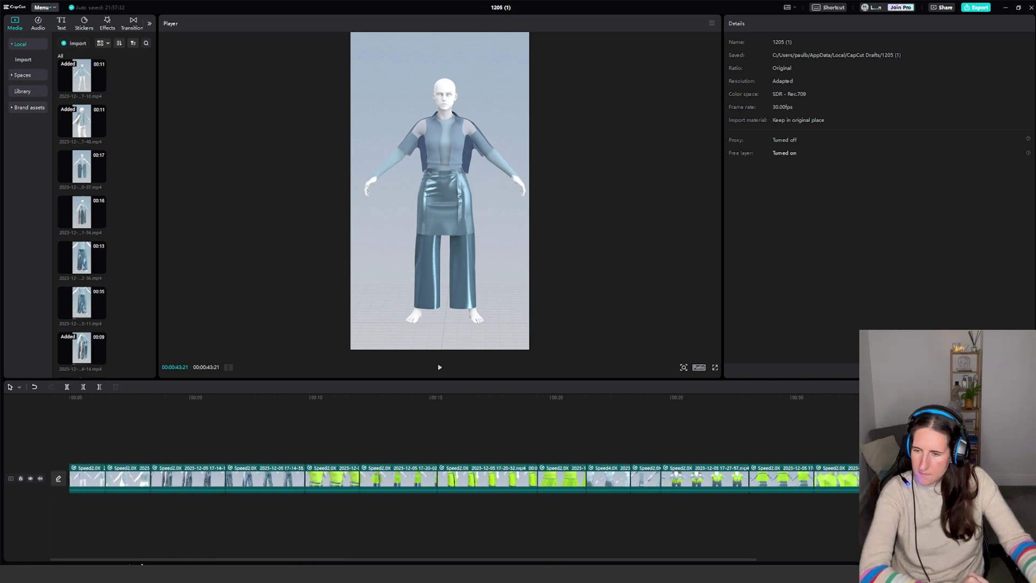
click(69, 444)
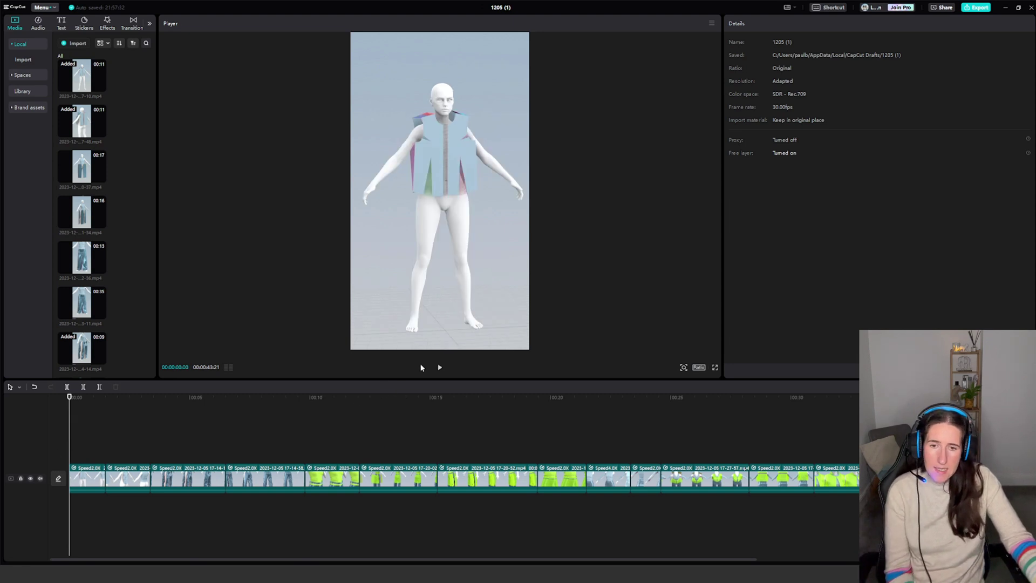
click(439, 368)
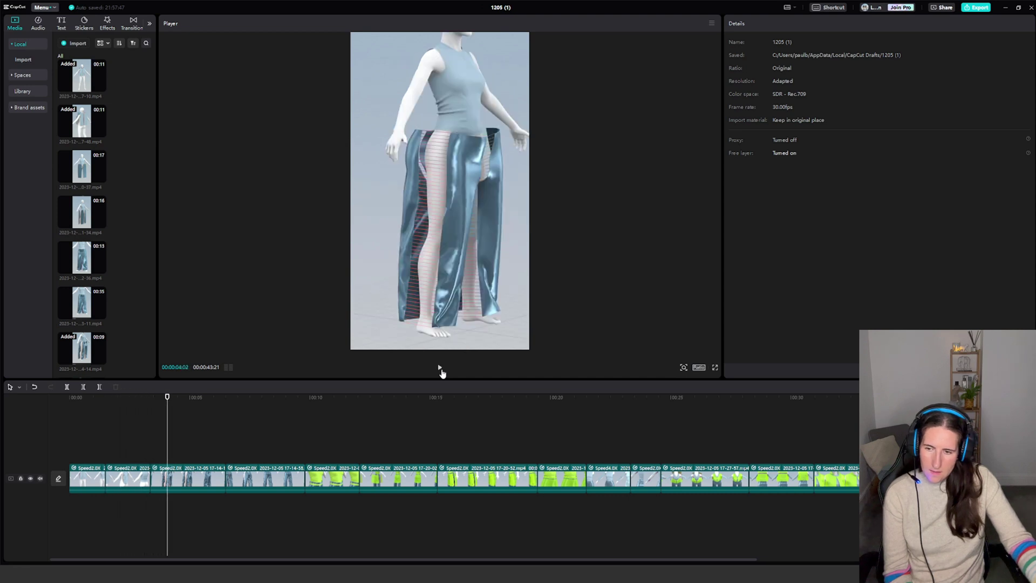
click(149, 475)
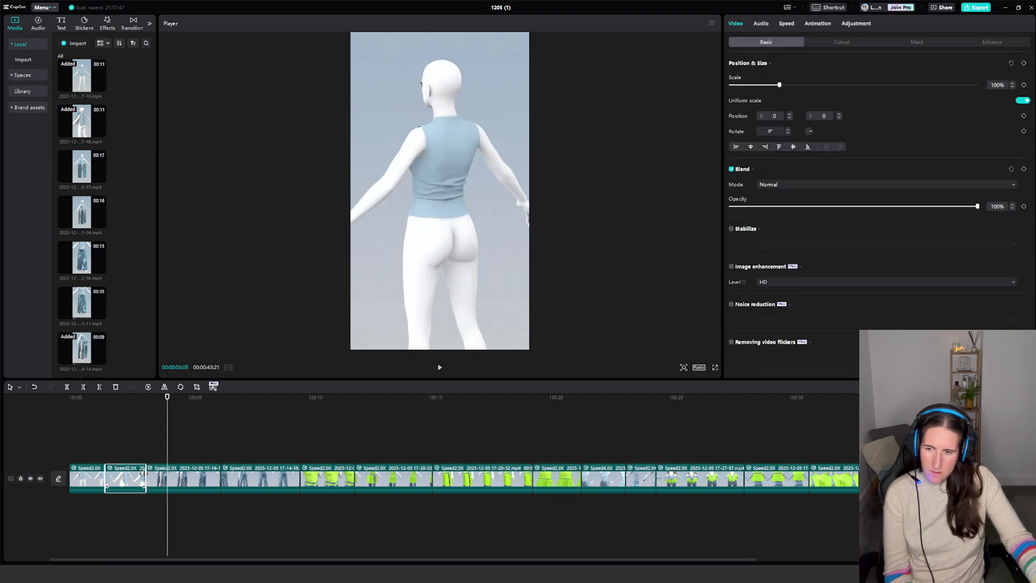
click(133, 447)
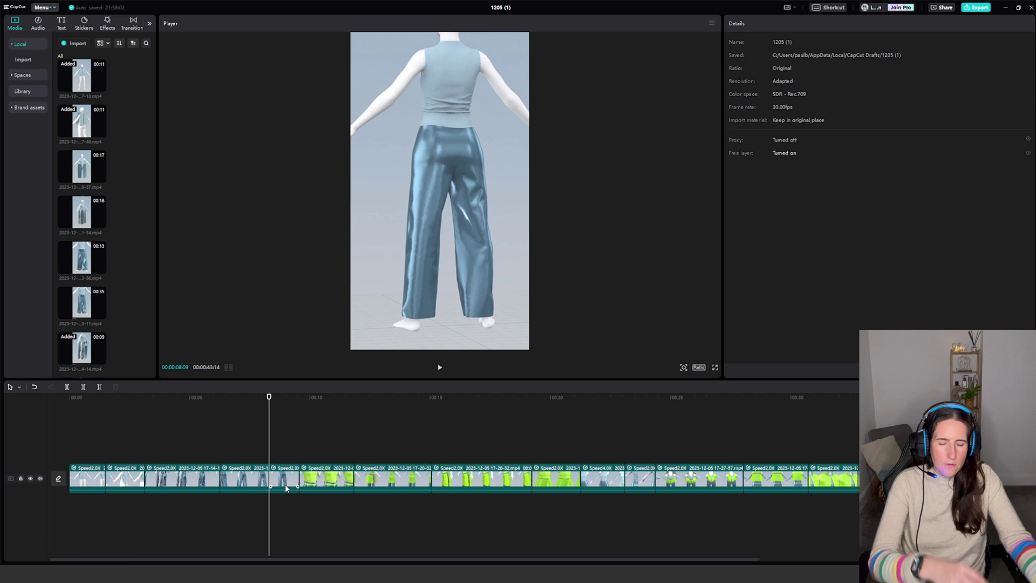
Delete the trouser clip's tail after 00:00:08:09 and replay the transition into the green-top clip.
click(284, 479)
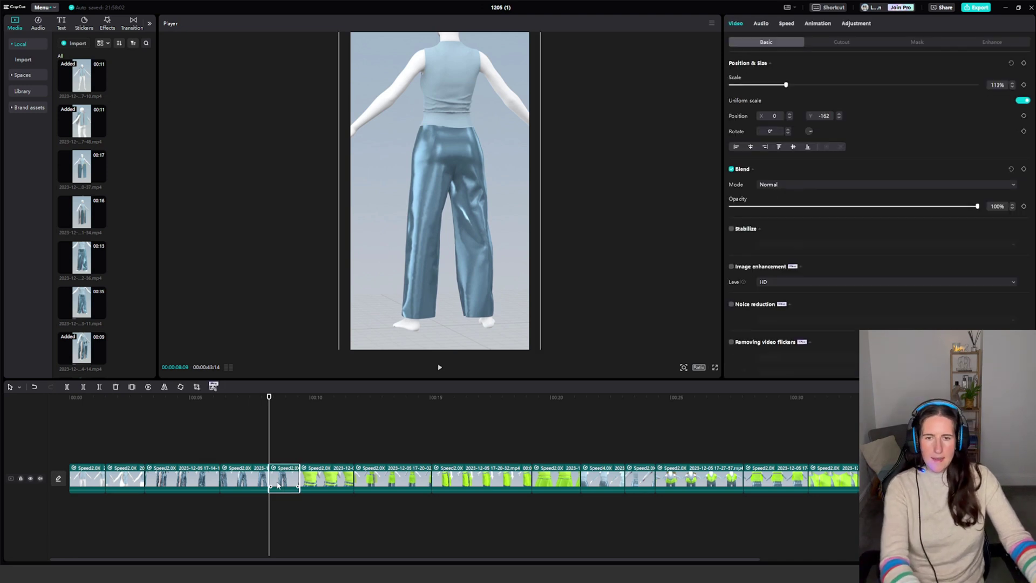
key(Delete)
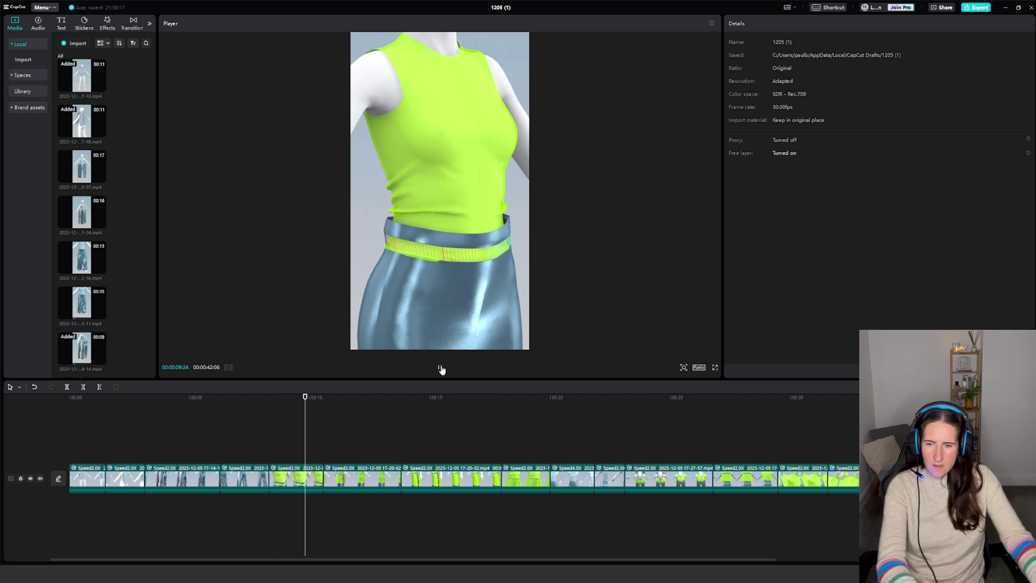
click(267, 446)
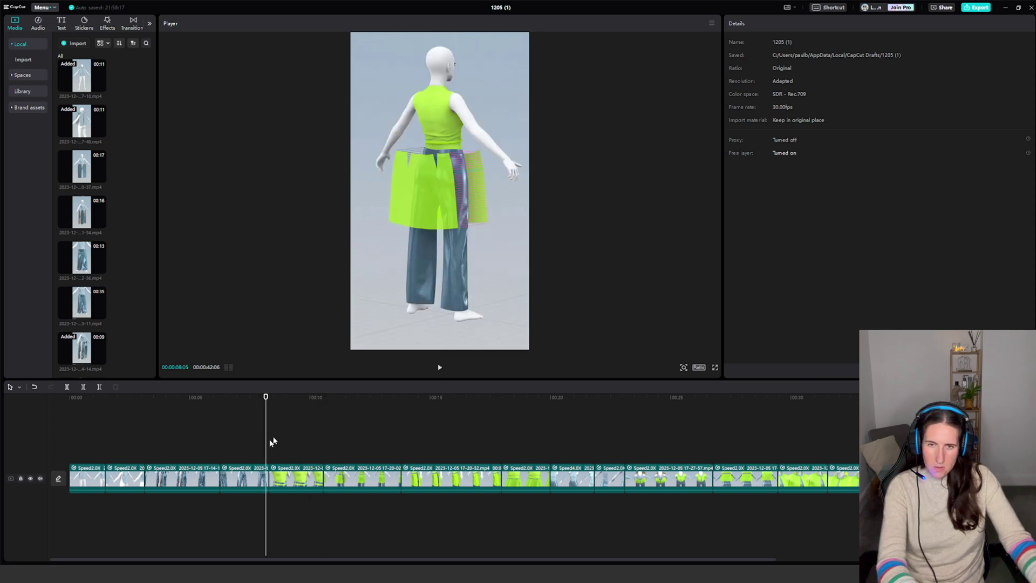
click(439, 369)
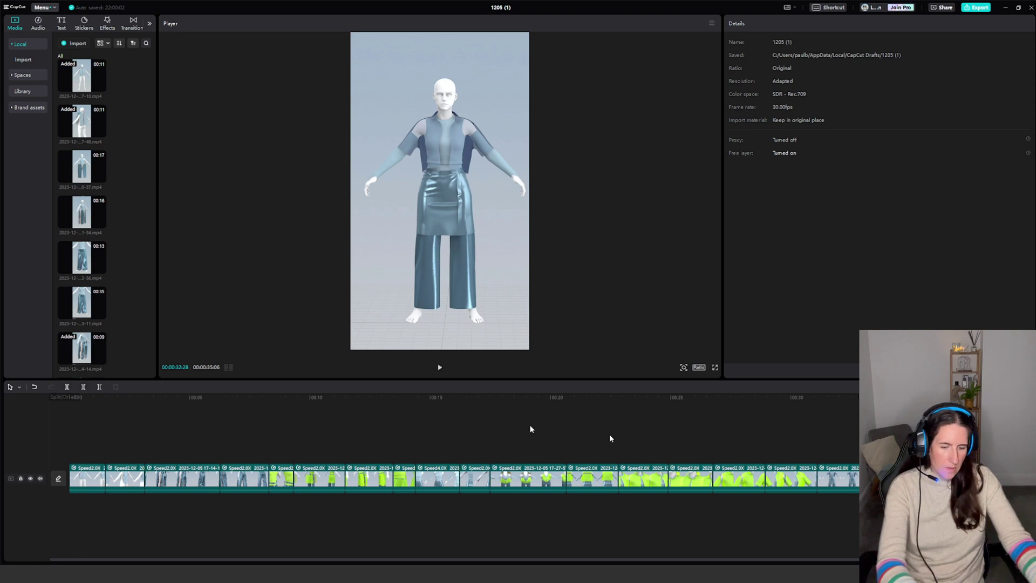
Delete the last timeline segment after 00:00:32:28 and play the edit from the start.
click(885, 478)
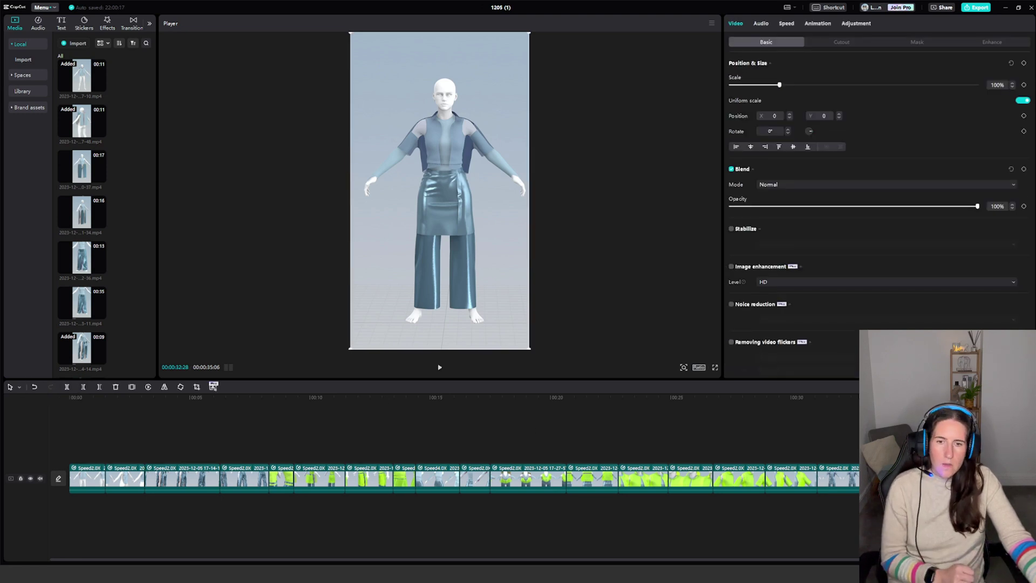
key(Delete)
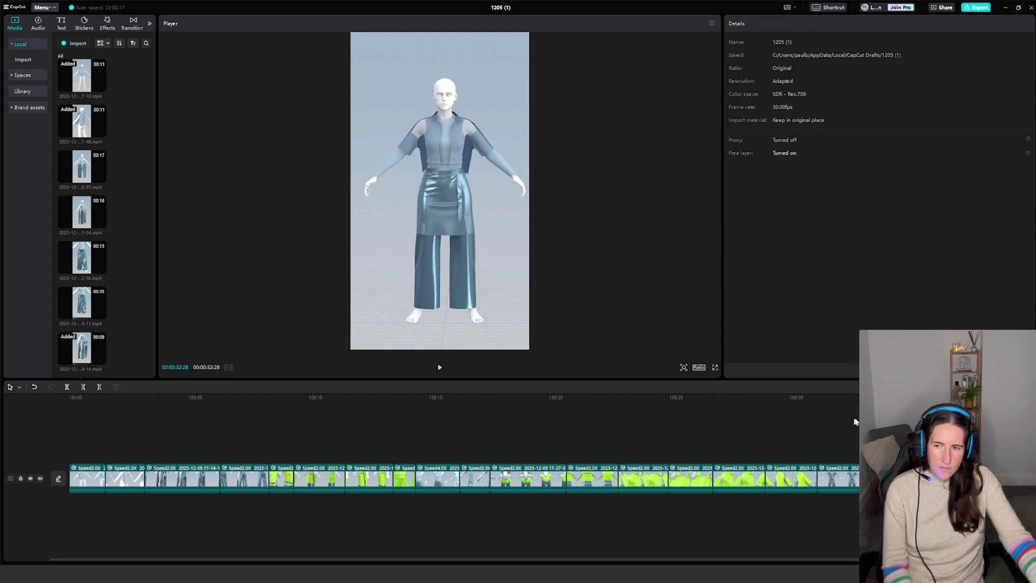
drag(858, 424, 41, 485)
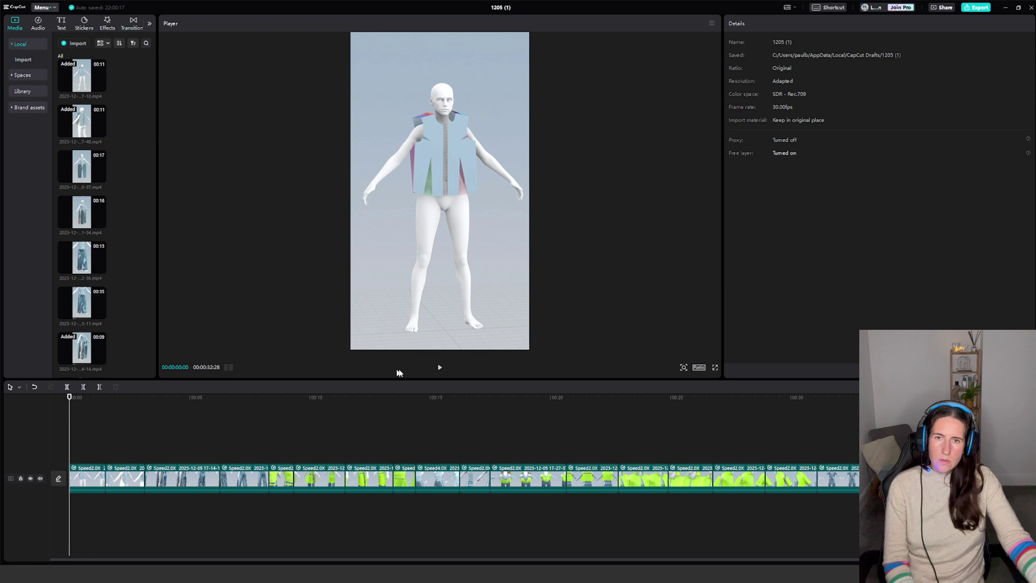
click(440, 369)
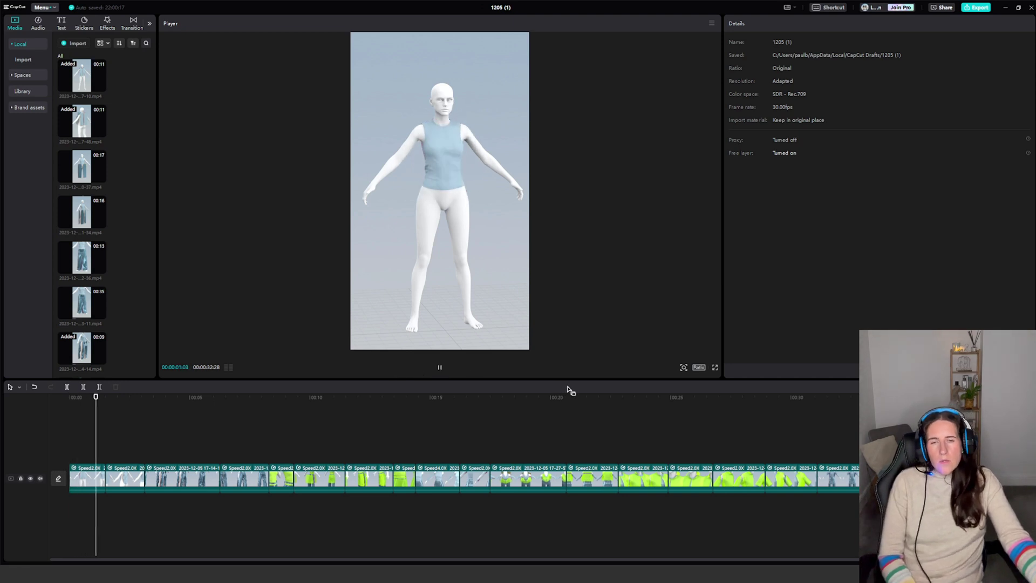